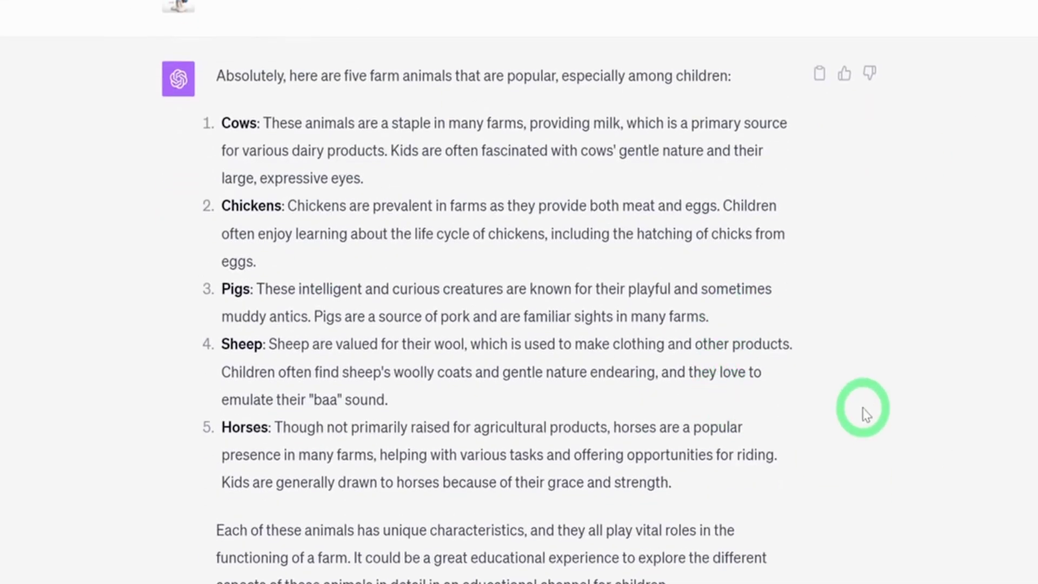
# Step: Read through the 'Meet the Friendly Faces of the Farm!' script in ChatGPT
pyautogui.scroll(6, 105, 342)
pyautogui.scroll(-4, 302, 373)
pyautogui.scroll(1, 313, 216)
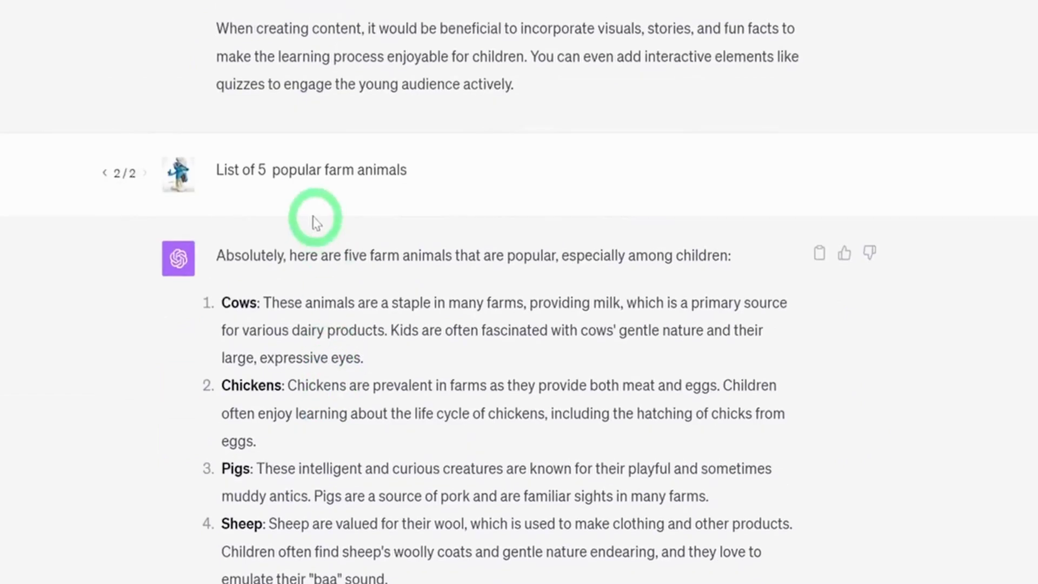
pyautogui.scroll(-2, 530, 200)
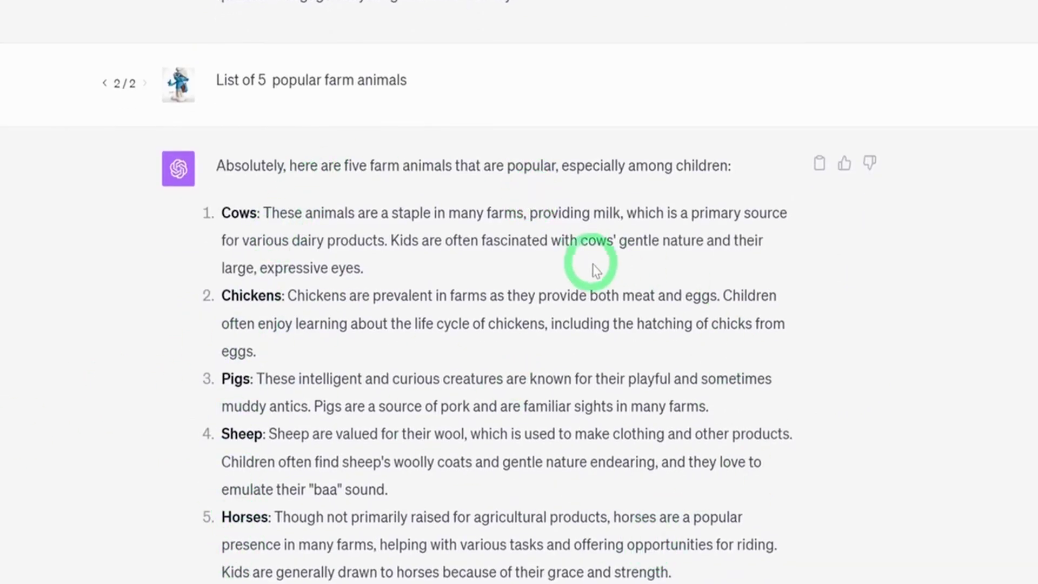
pyautogui.scroll(-5, 794, 364)
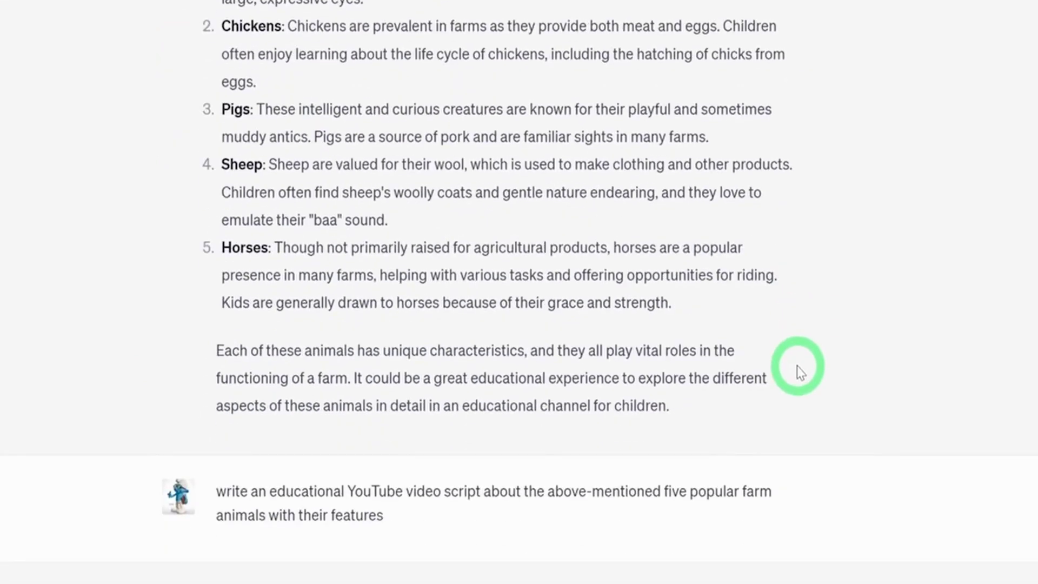
pyautogui.scroll(-3, 799, 371)
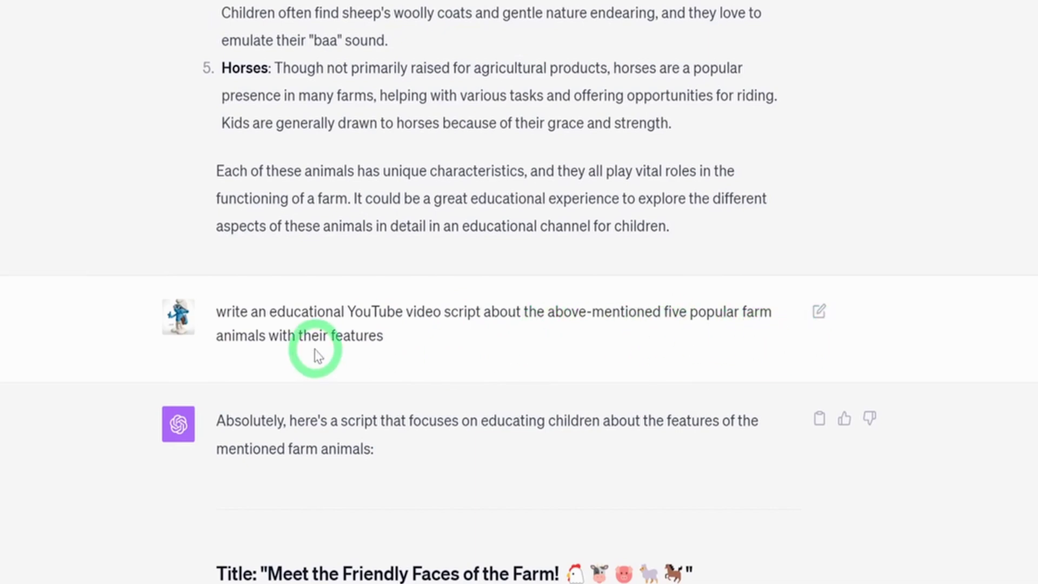
pyautogui.scroll(-5, 574, 336)
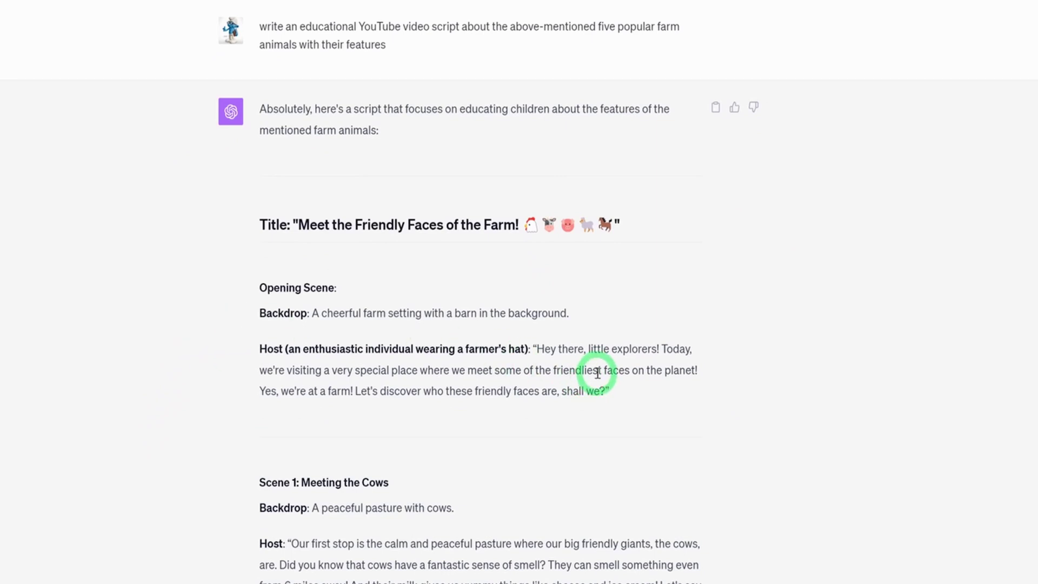
pyautogui.scroll(-12, 597, 373)
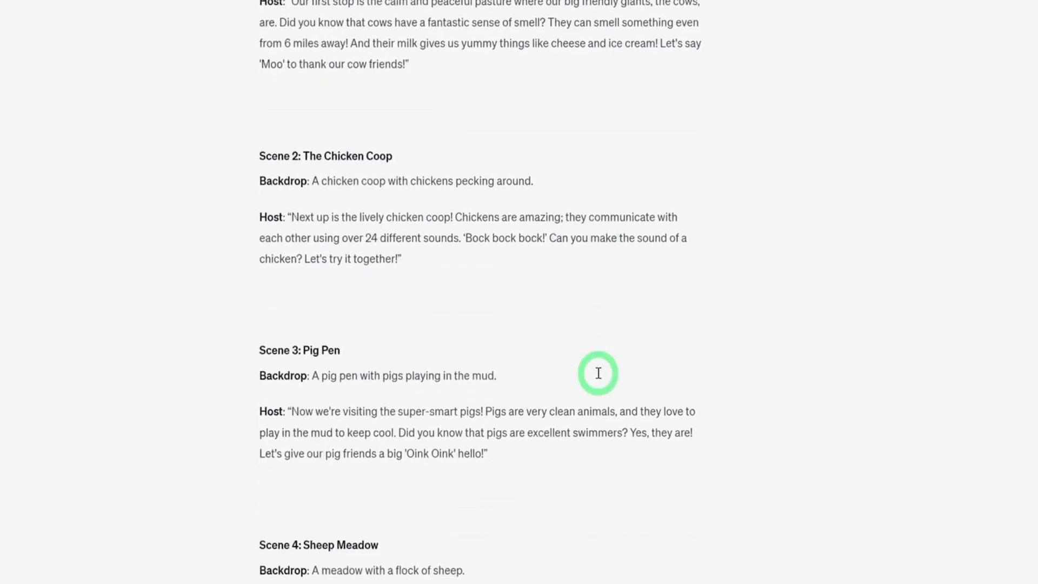
pyautogui.scroll(-10, 598, 373)
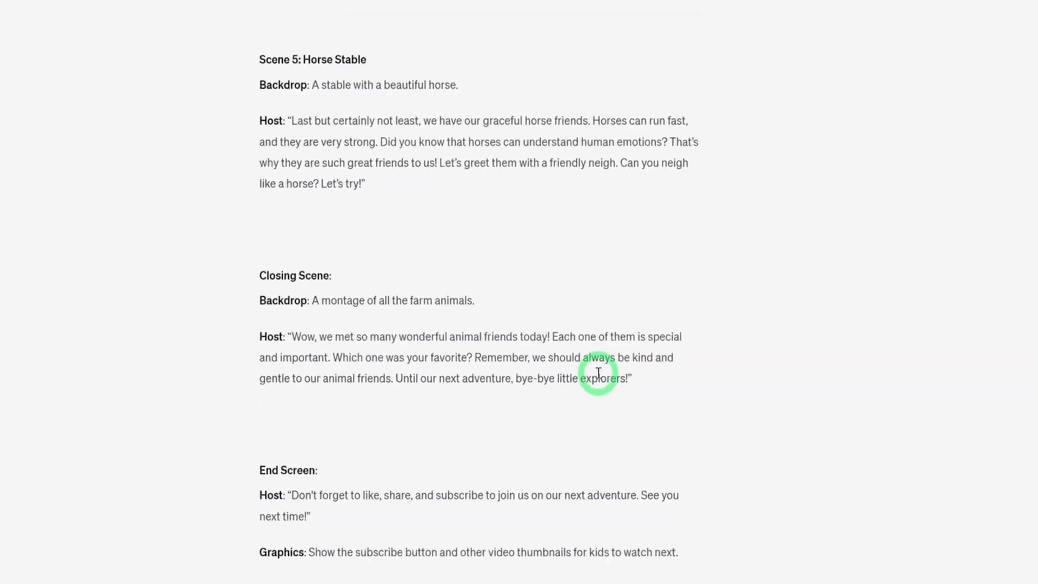
pyautogui.scroll(20, 676, 398)
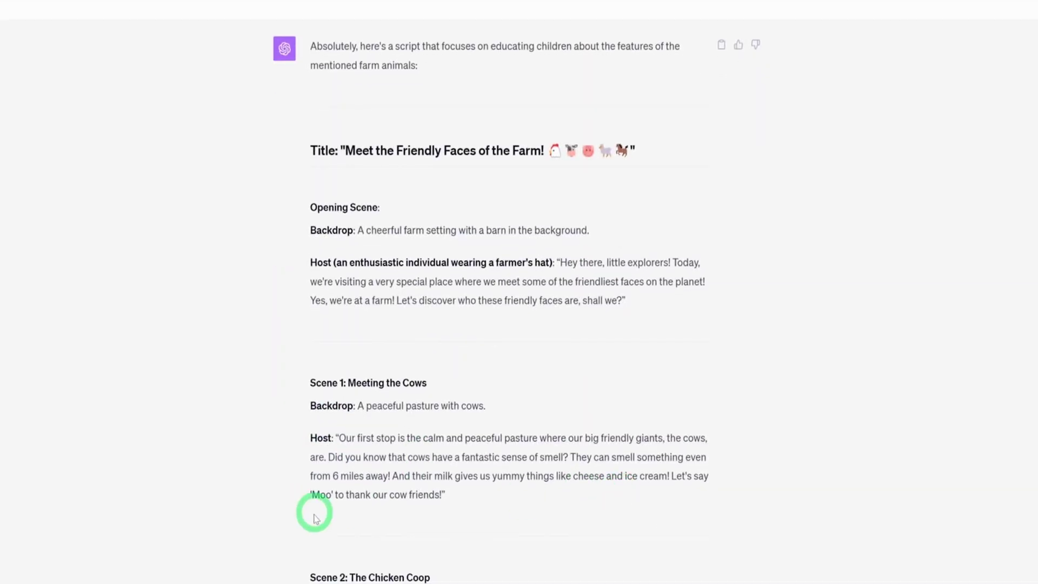
pyautogui.scroll(-3, 482, 572)
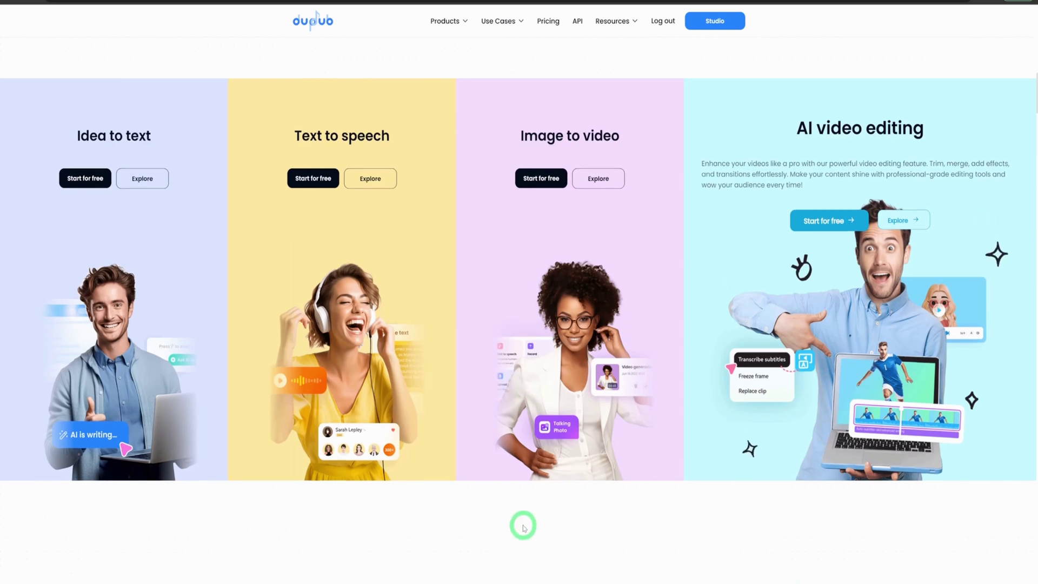
# Step: Browse the DupDub homepage, then reach Text to Speech from the Products > Tools overview
pyautogui.scroll(-10, 523, 527)
pyautogui.scroll(-5, 532, 527)
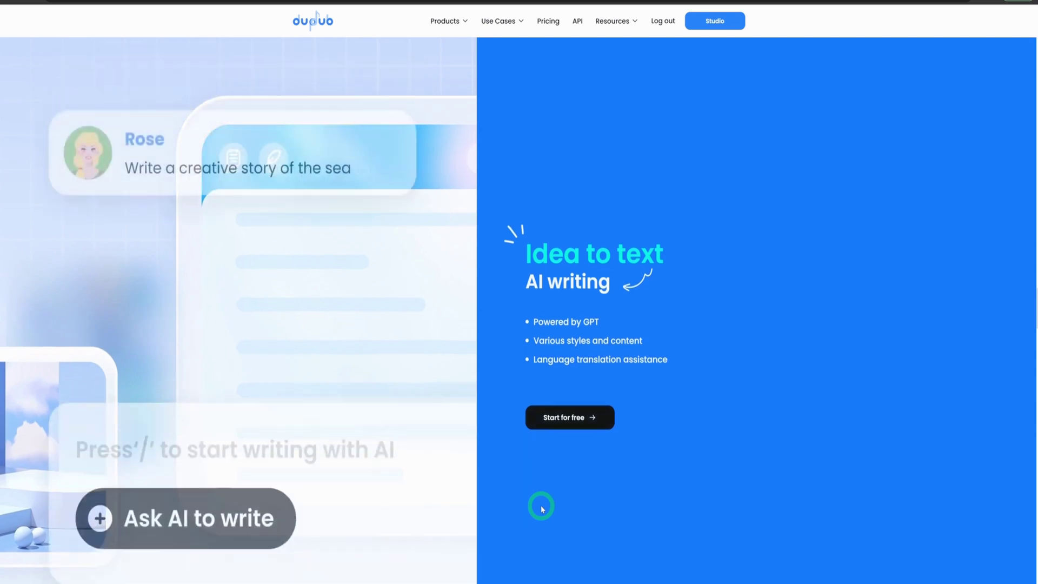
pyautogui.scroll(-3, 541, 508)
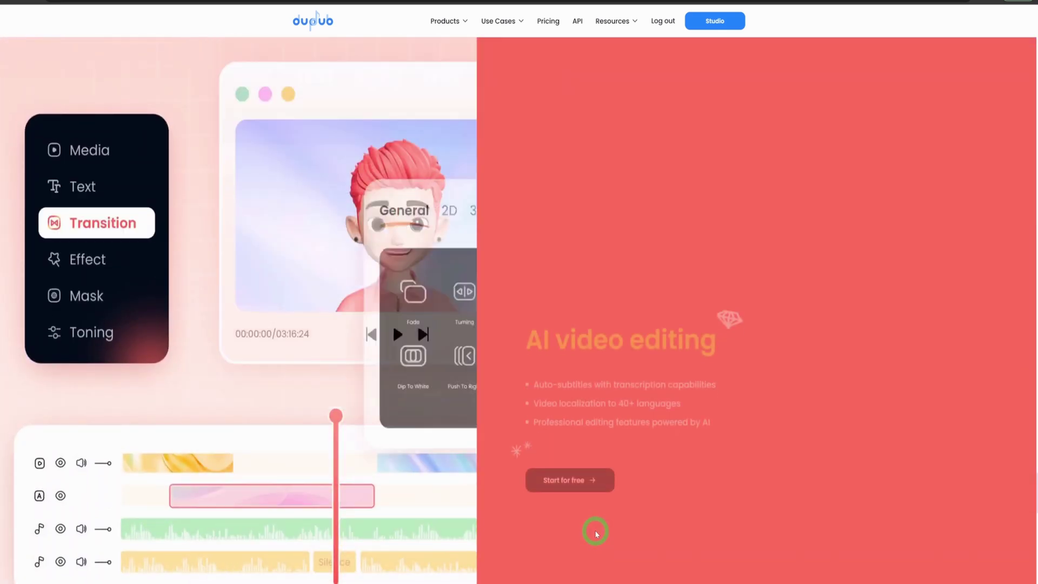
pyautogui.click(452, 24)
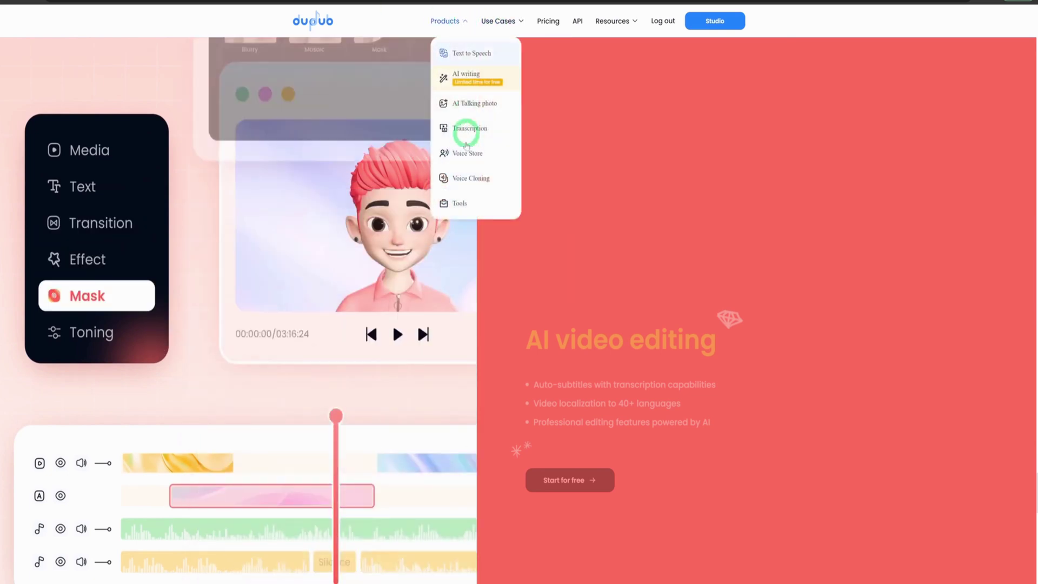
pyautogui.click(454, 199)
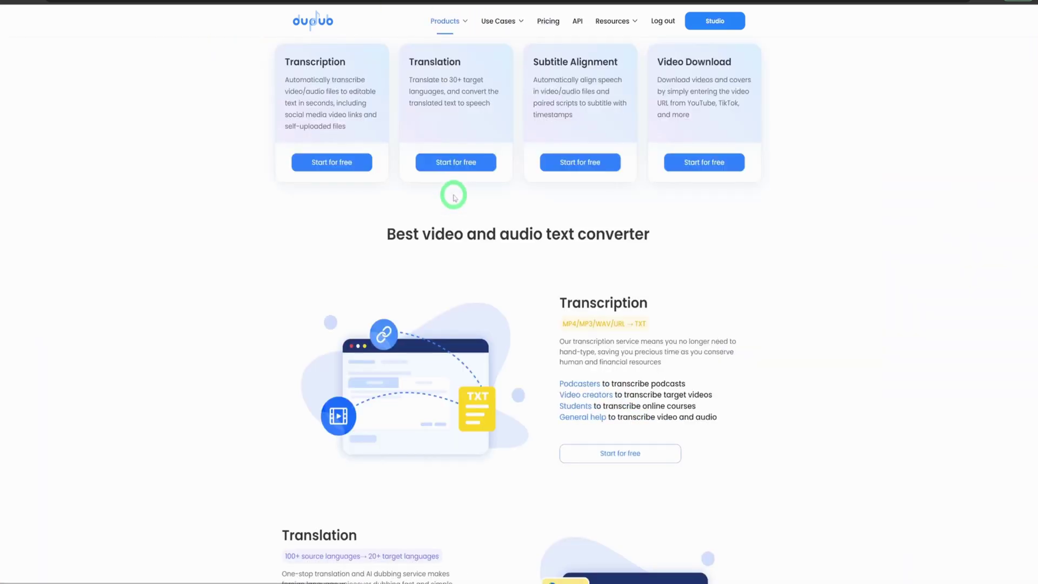
pyautogui.scroll(-9, 798, 327)
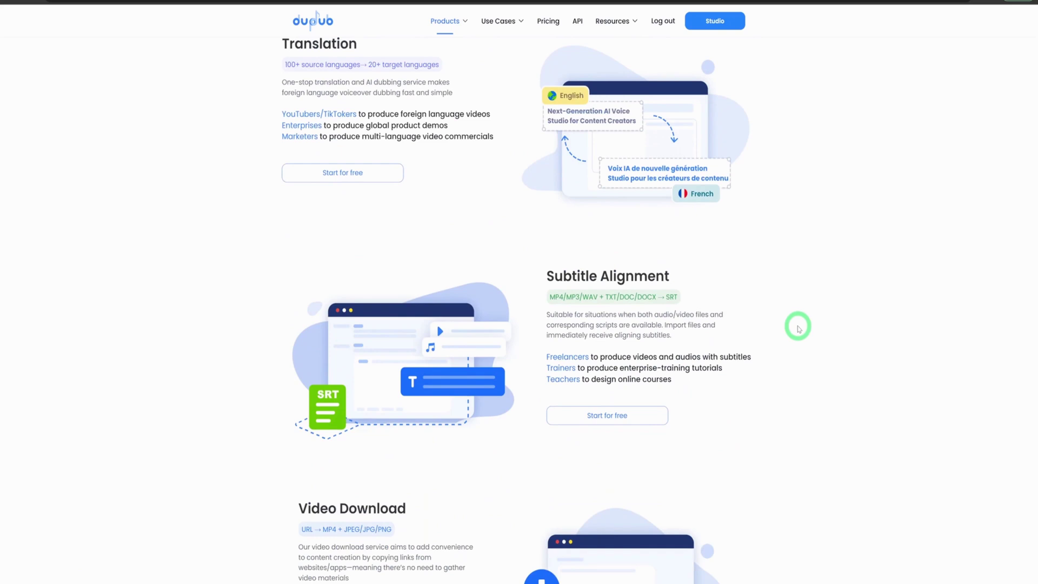
pyautogui.scroll(-7, 797, 329)
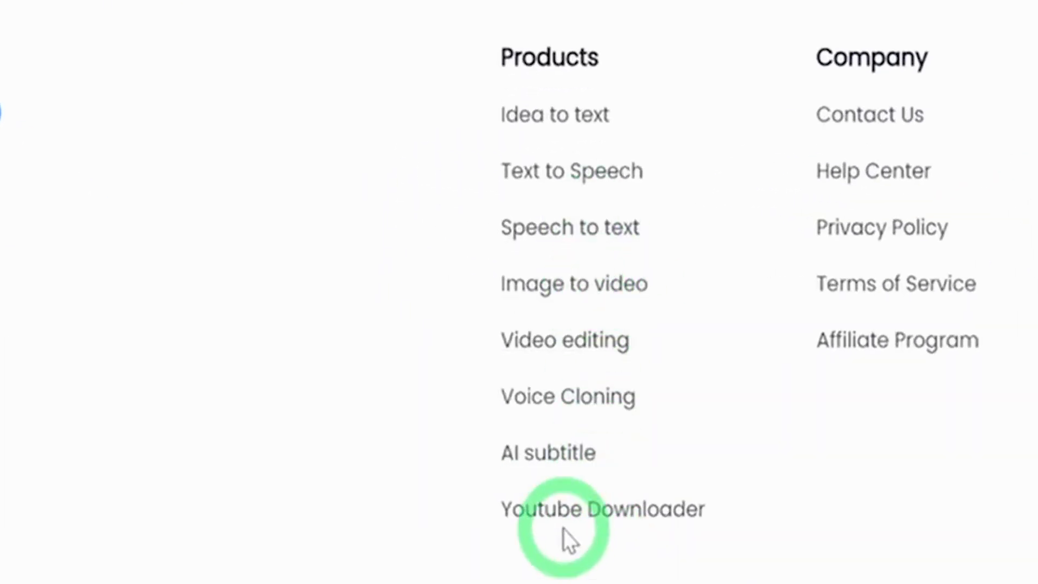
pyautogui.click(544, 176)
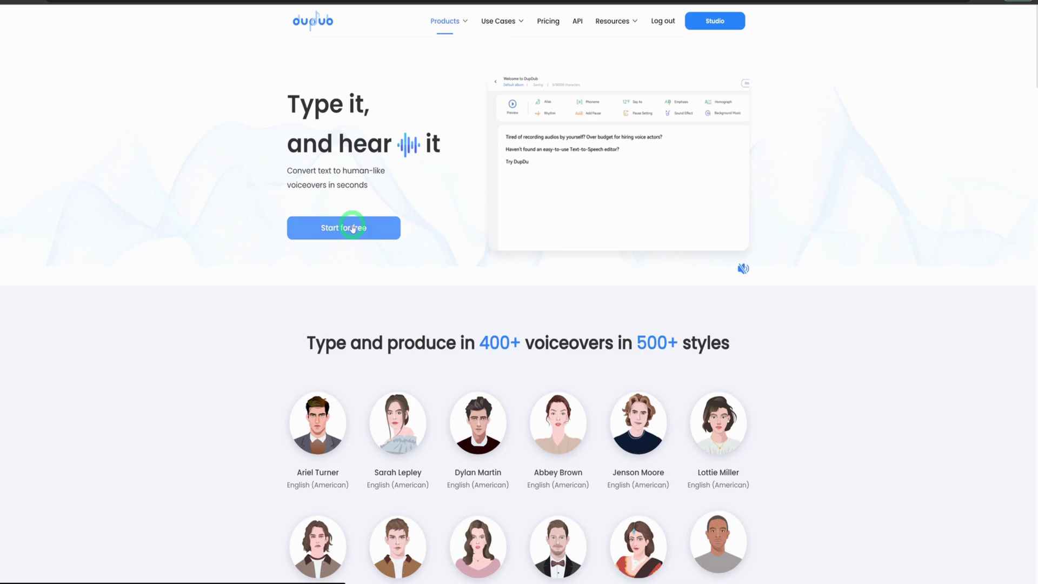
# Step: Open an untitled DupDub studio project, browse the speaker voices, and click into the empty editor
pyautogui.click(352, 228)
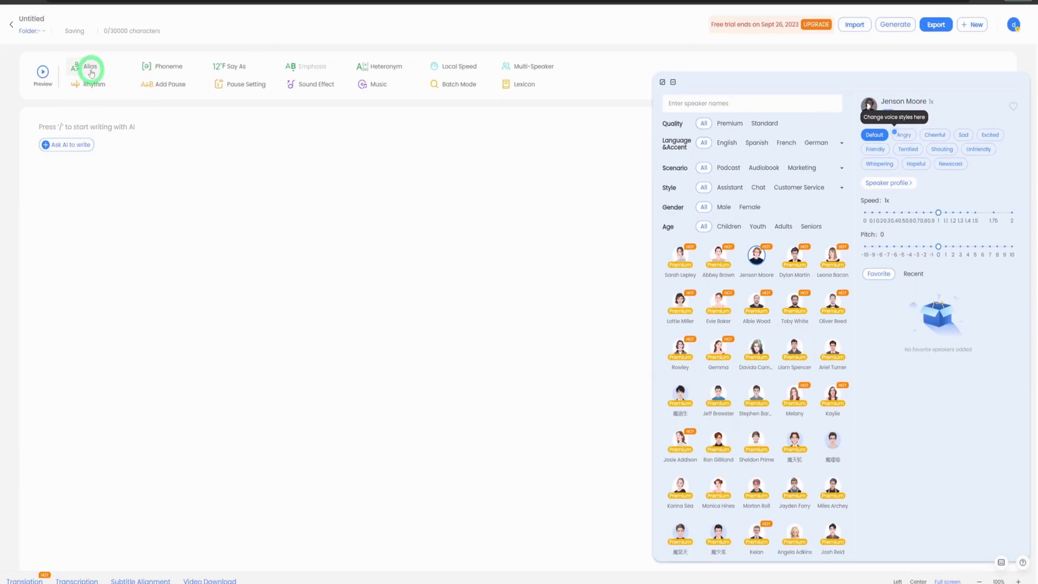
pyautogui.click(91, 73)
pyautogui.scroll(-15, 728, 278)
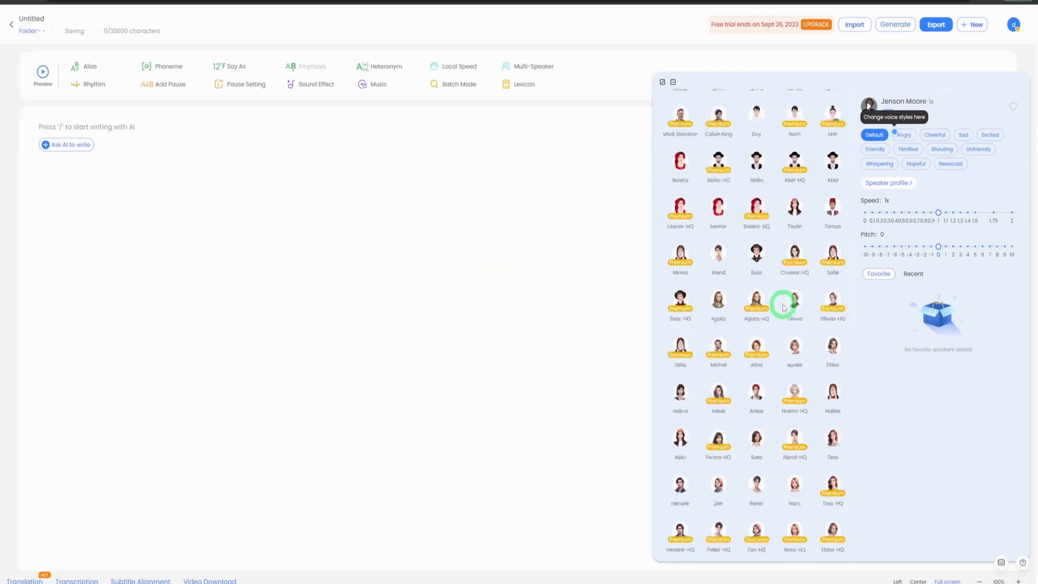
pyautogui.scroll(-15, 783, 307)
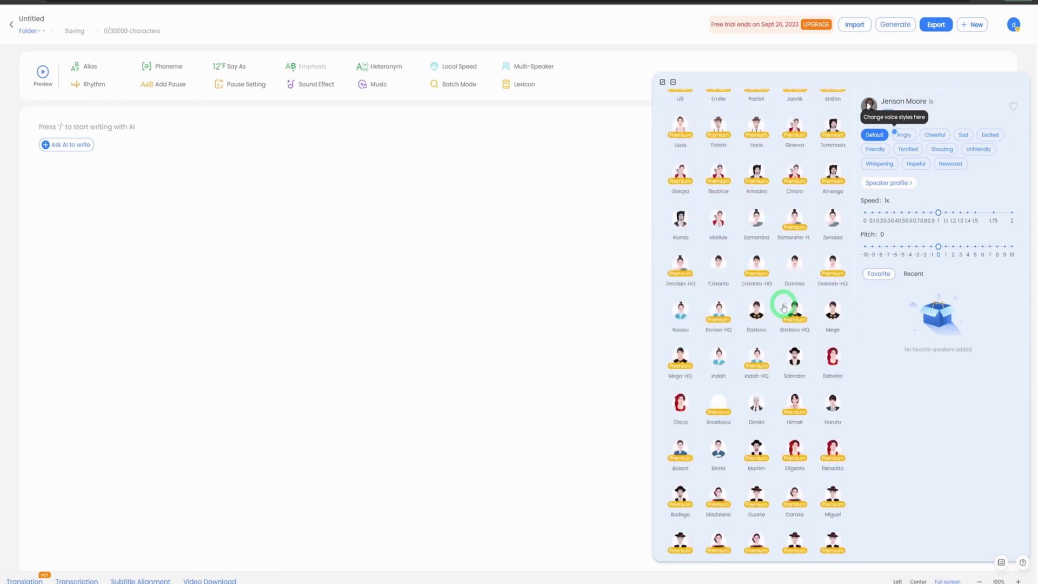
pyautogui.scroll(-6, 783, 306)
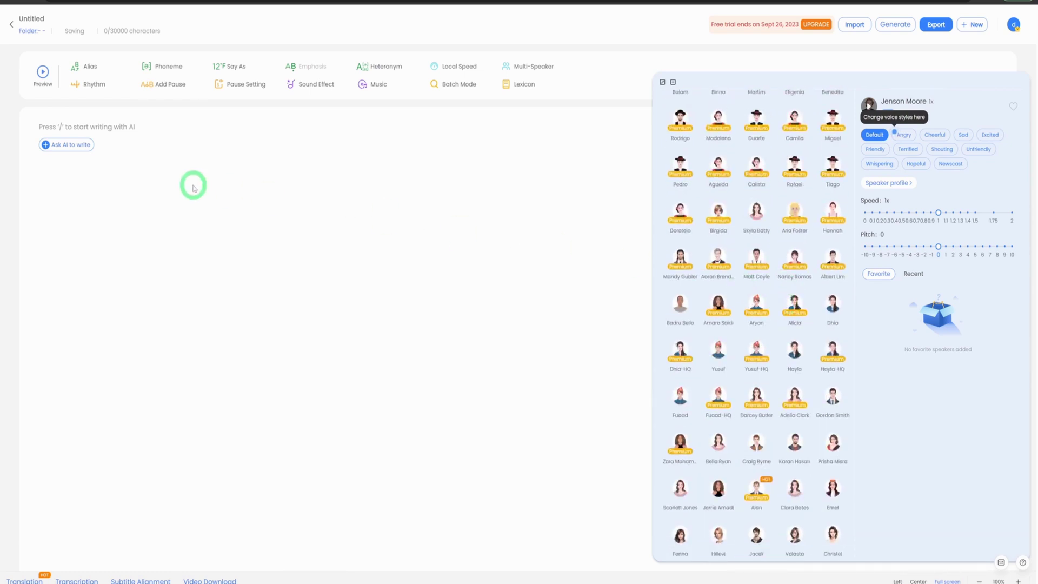
pyautogui.click(52, 132)
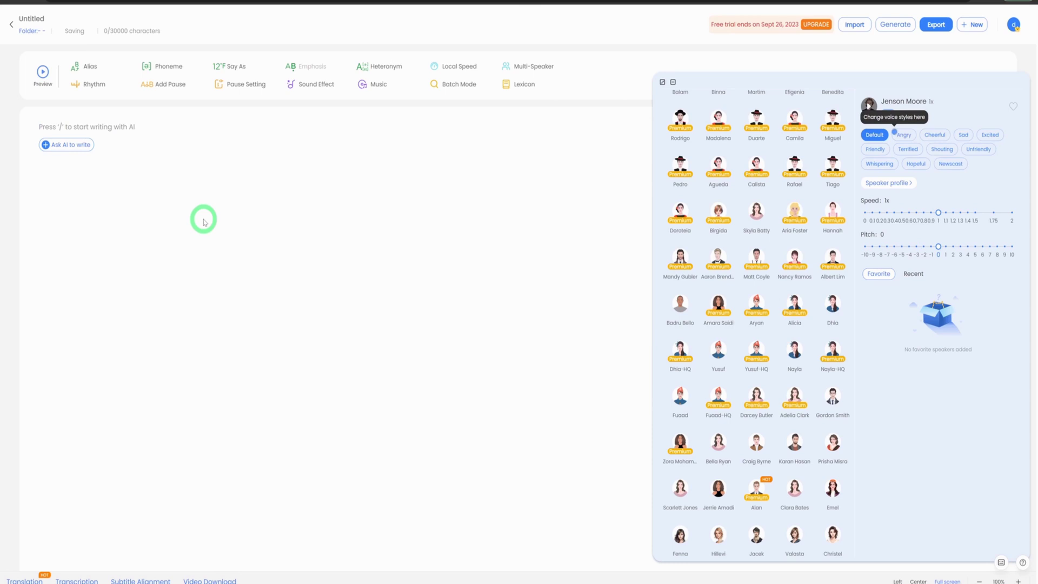
# Step: Paste the script's opening host line and generate speech for its 207 characters
pyautogui.hotkey('ctrl', 'v')
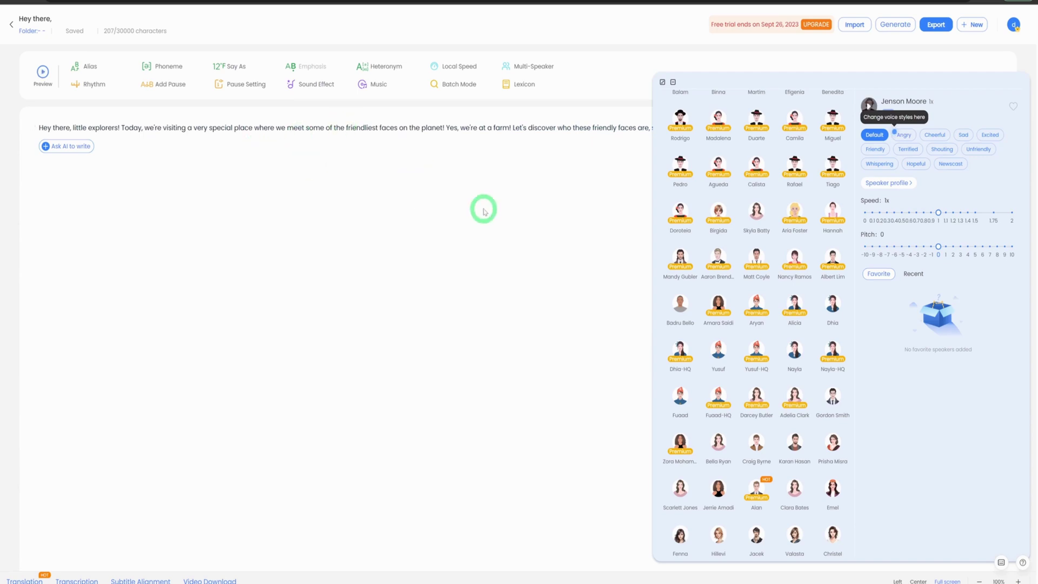
pyautogui.click(901, 25)
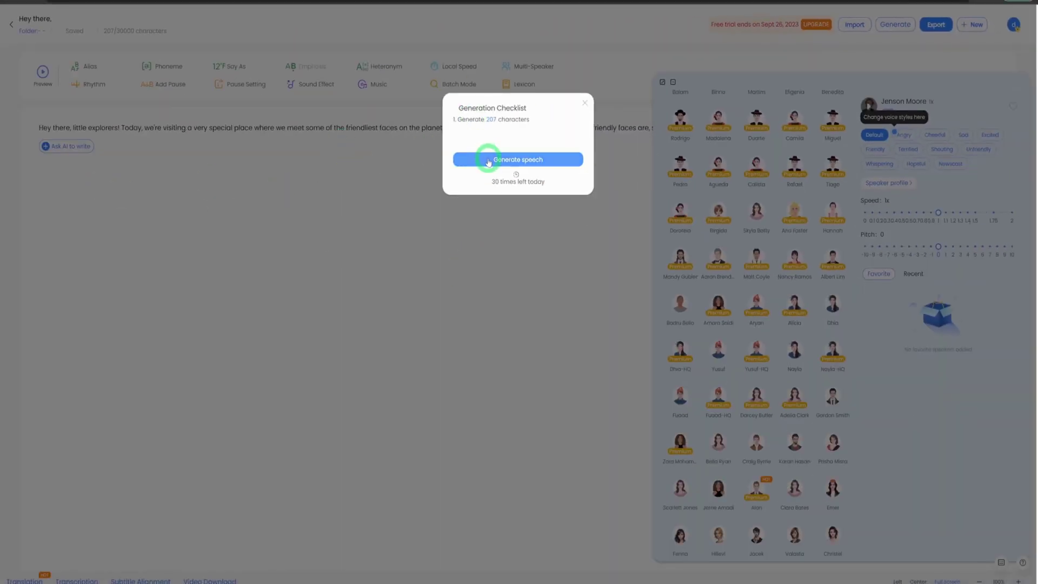
pyautogui.click(487, 160)
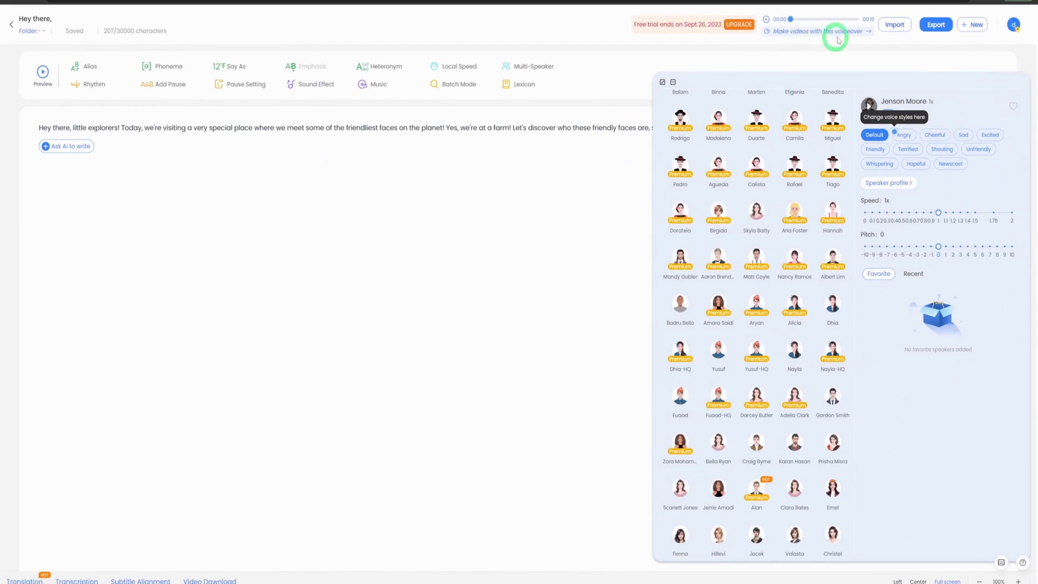
# Step: Export the voiceover as an MP3 file
pyautogui.click(934, 25)
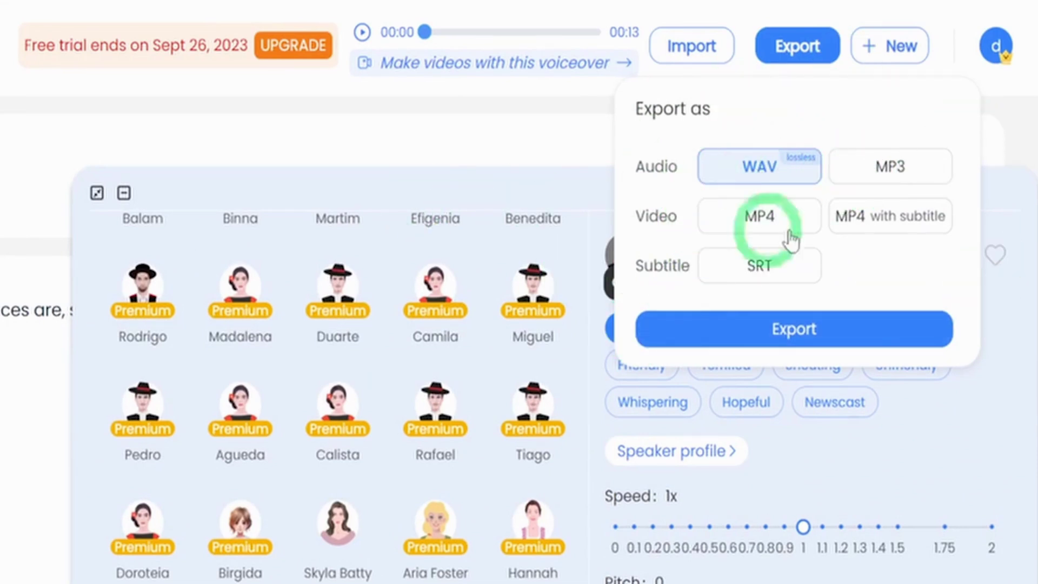
pyautogui.click(857, 178)
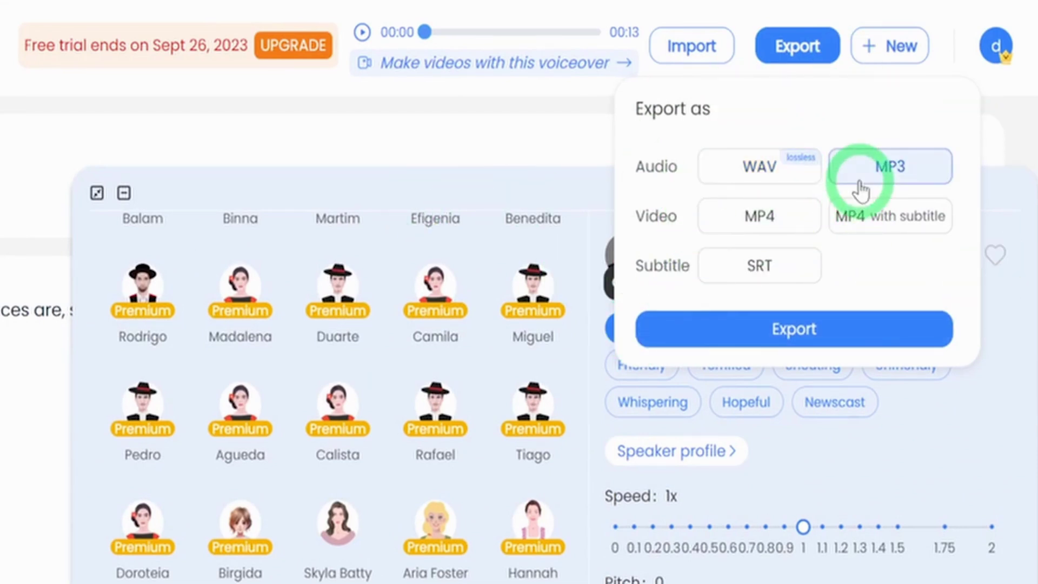
pyautogui.click(819, 329)
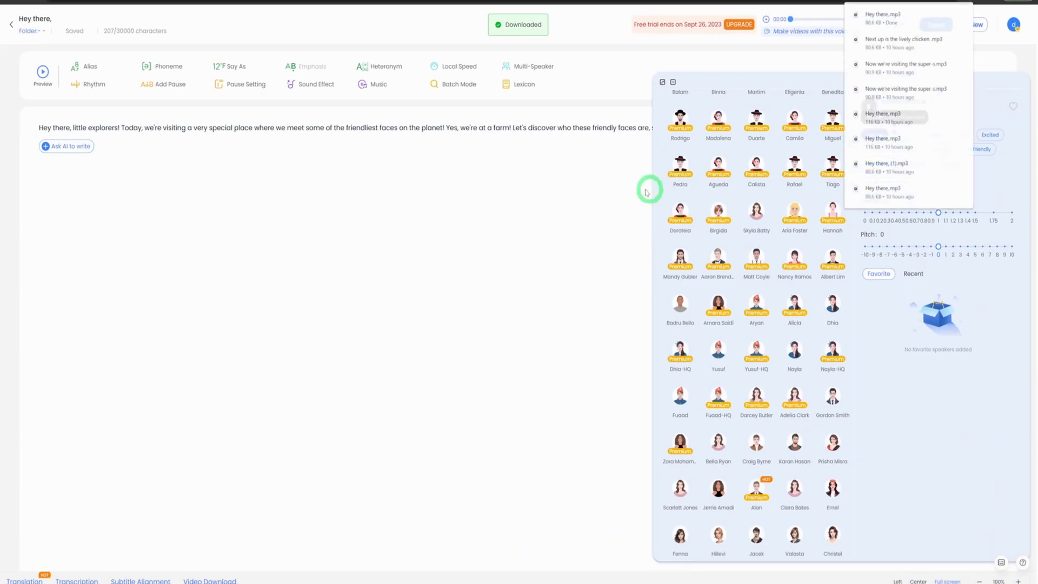
pyautogui.click(340, 198)
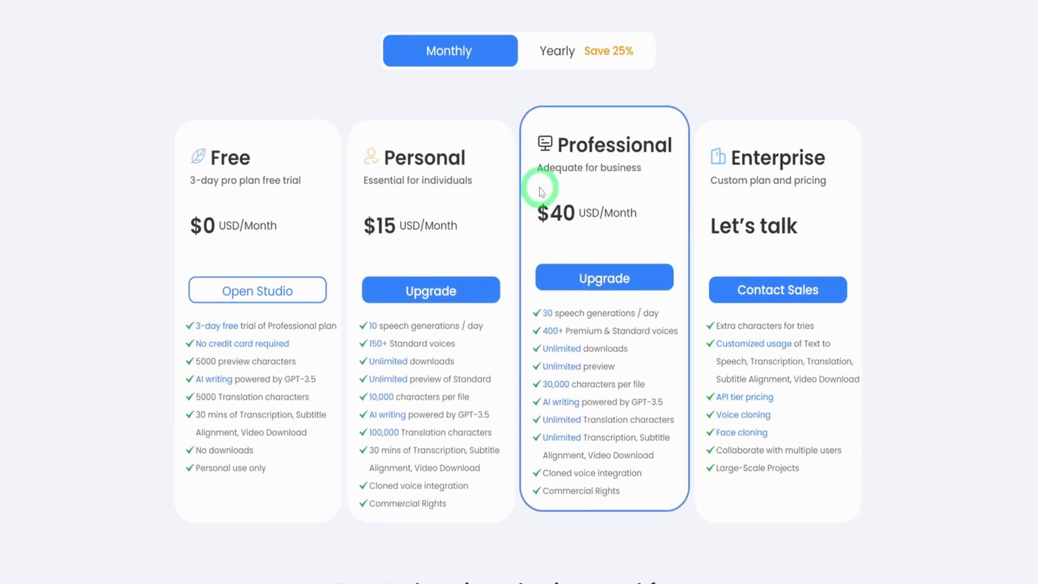
# Step: Toggle the DupDub plan prices from yearly to monthly billing
pyautogui.click(559, 54)
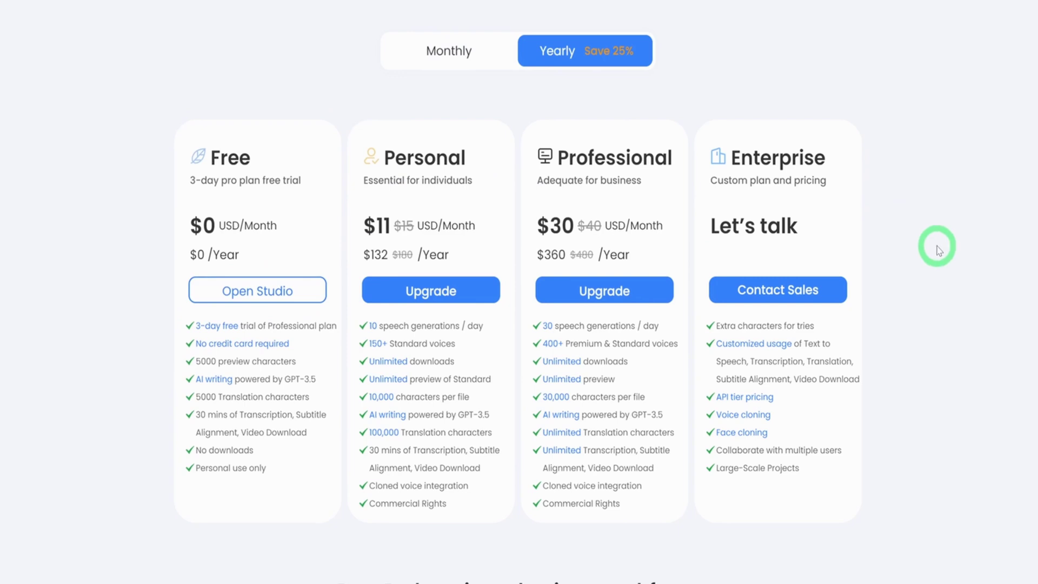
pyautogui.click(460, 53)
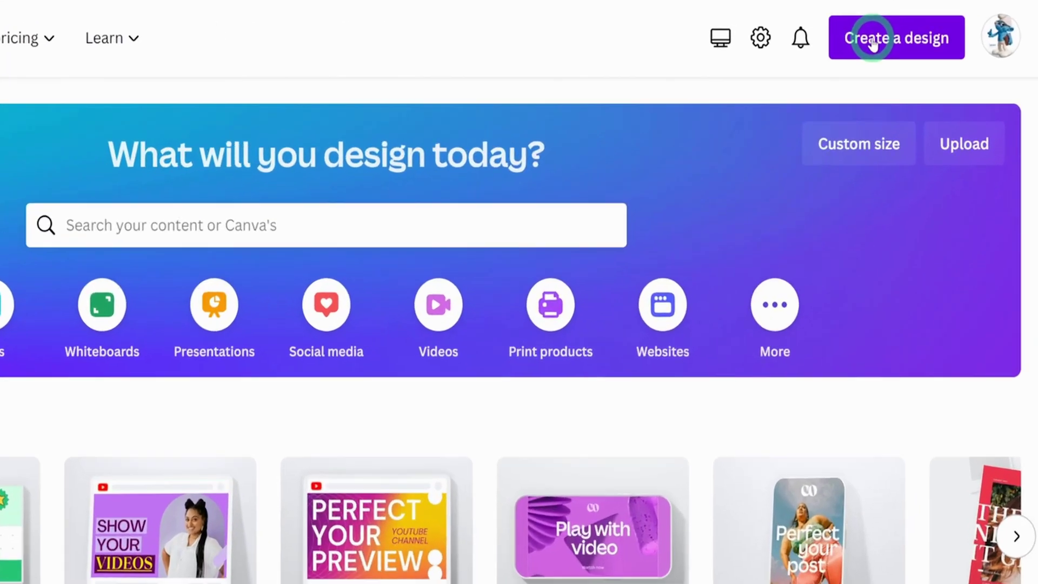
# Step: Create a blank Canva design at the recent 16 × 9 in custom size
pyautogui.click(870, 48)
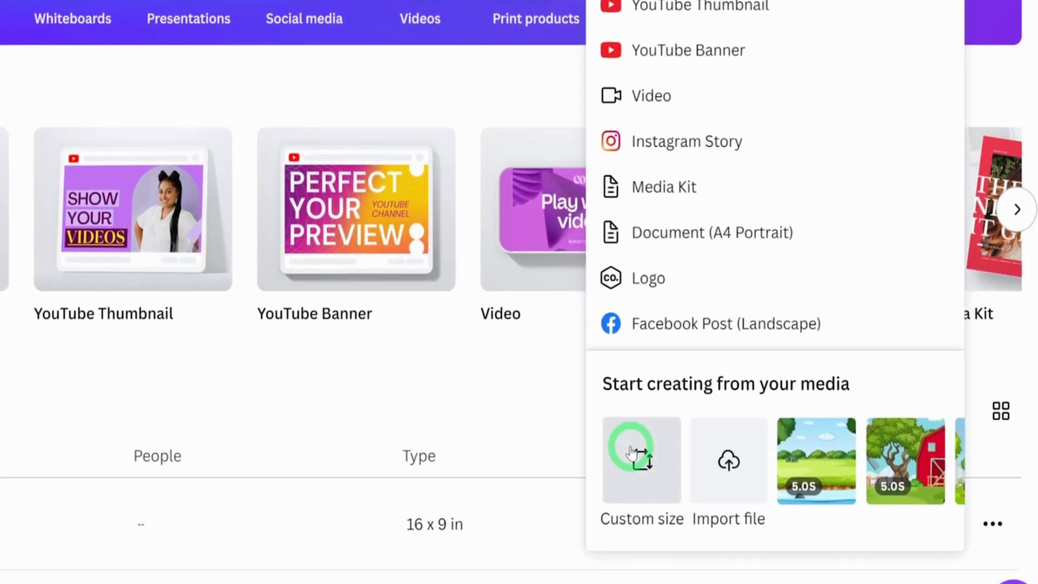
pyautogui.click(630, 449)
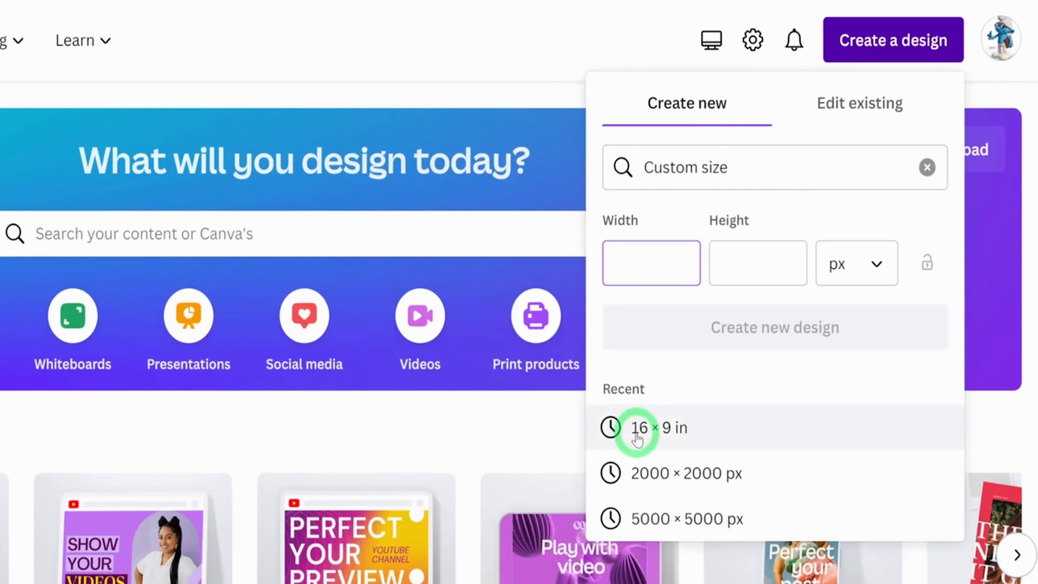
pyautogui.click(637, 432)
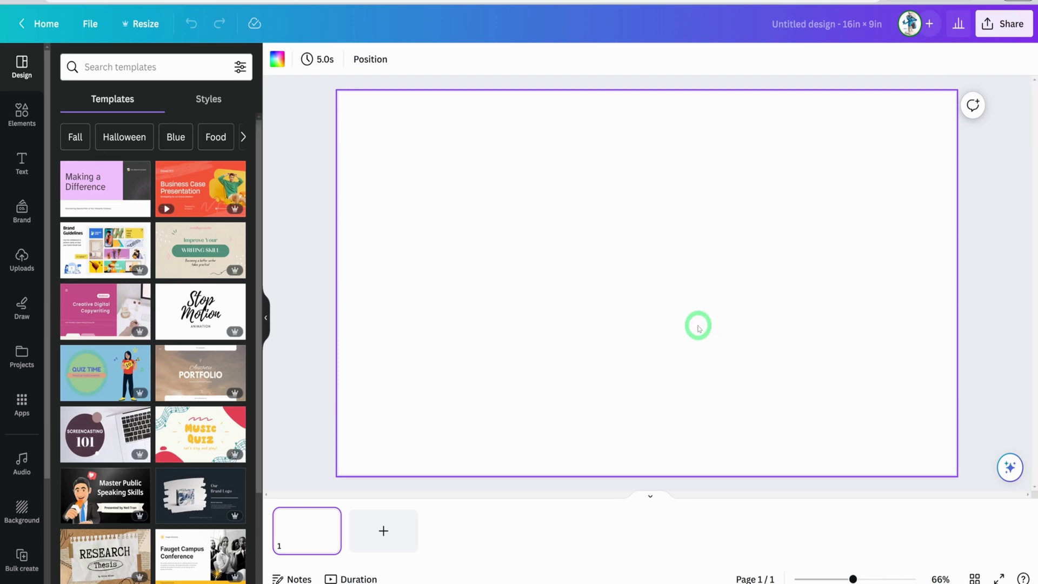
# Step: Search Canva Elements for 'farm' and browse all the farm graphics
pyautogui.click(22, 122)
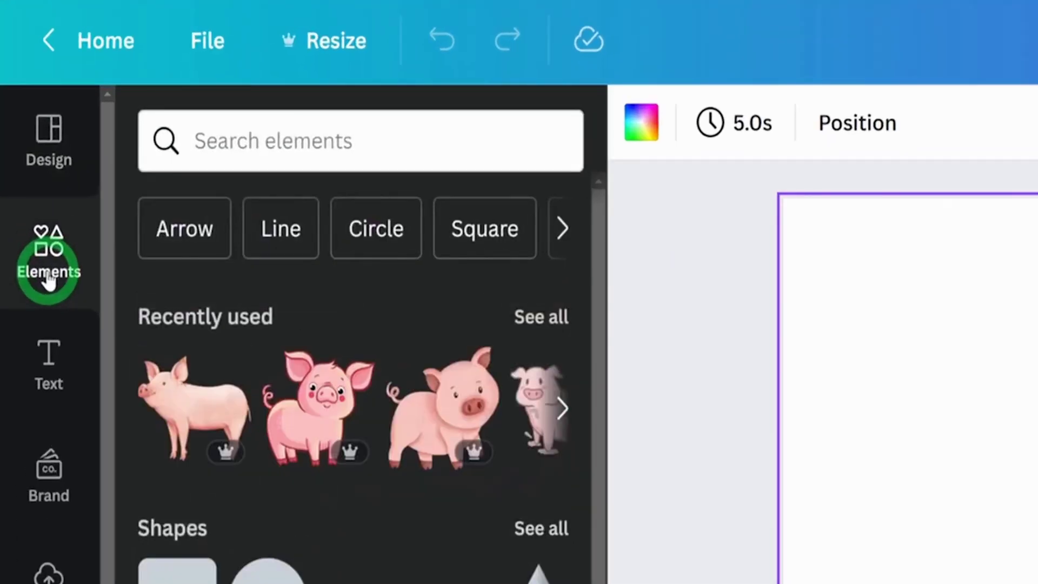
pyautogui.click(244, 106)
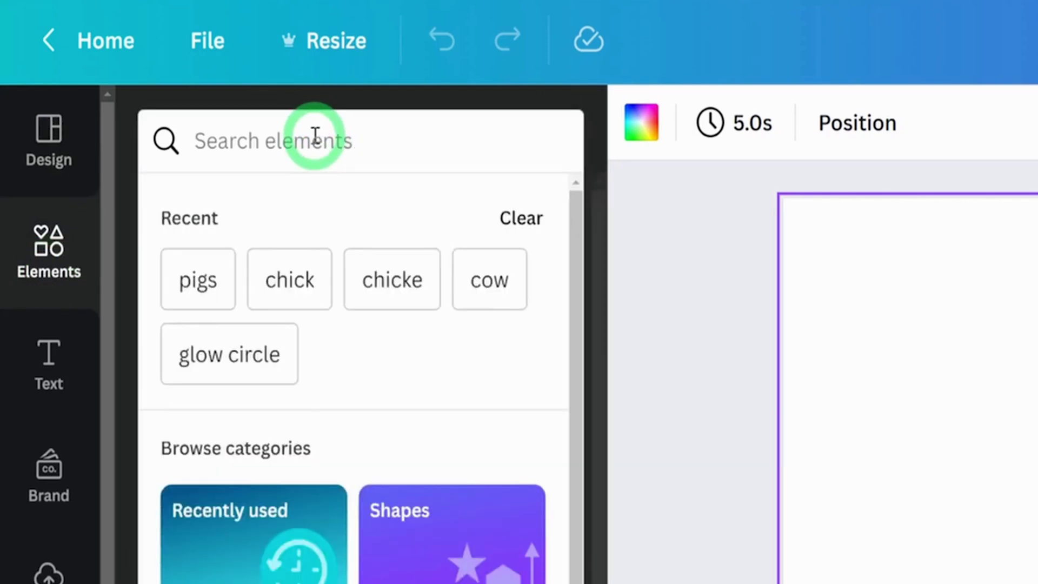
pyautogui.write('farm')
pyautogui.press('Return')
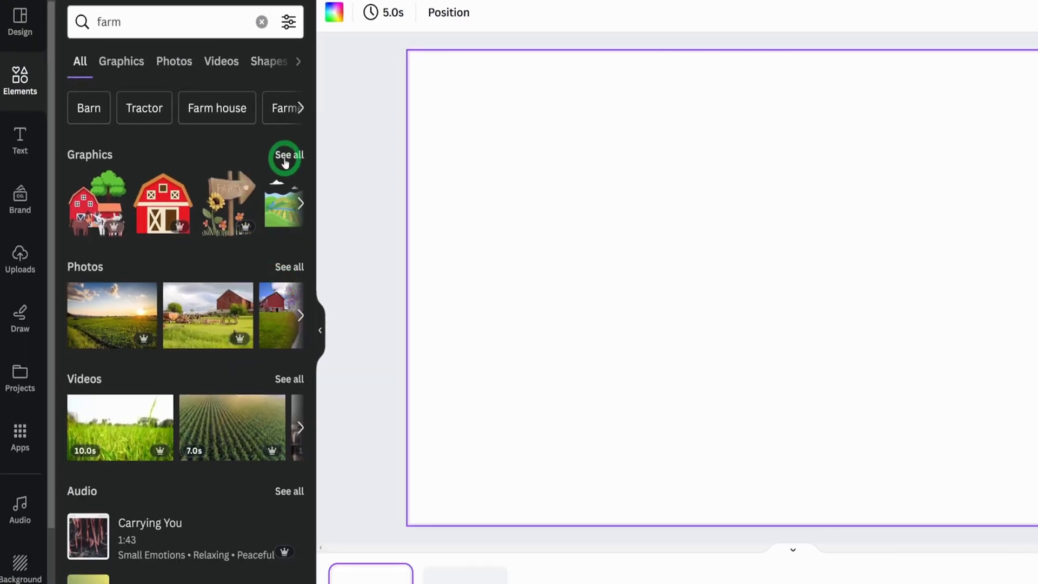
pyautogui.click(383, 239)
pyautogui.scroll(-1, 250, 399)
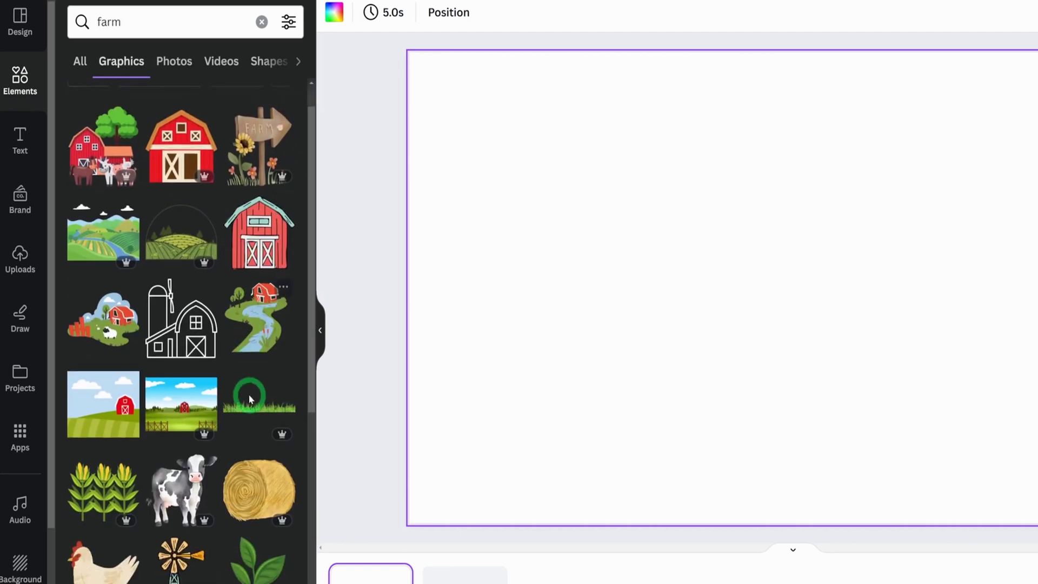
pyautogui.scroll(-10, 250, 398)
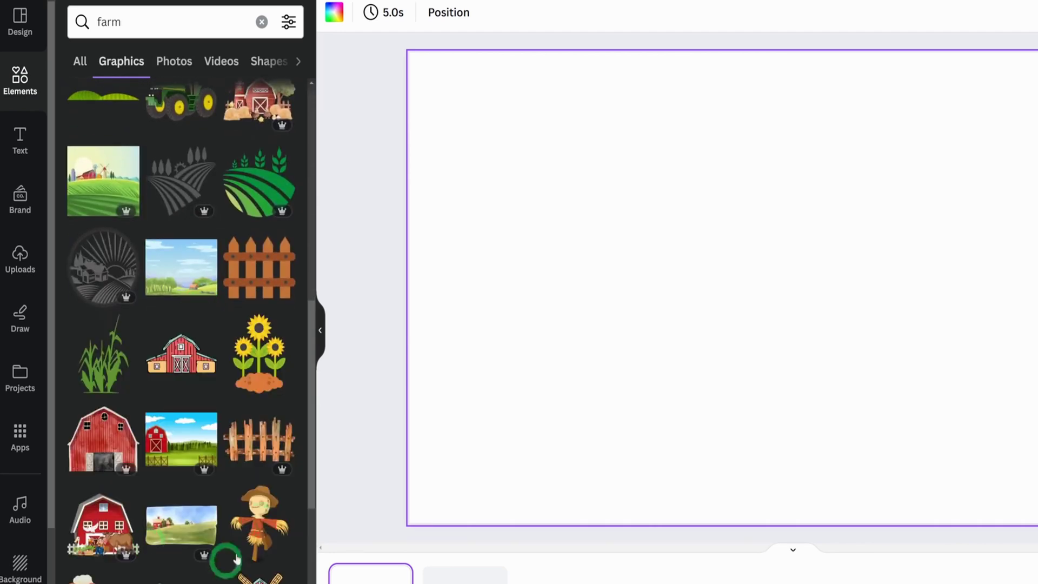
pyautogui.scroll(-4, 220, 535)
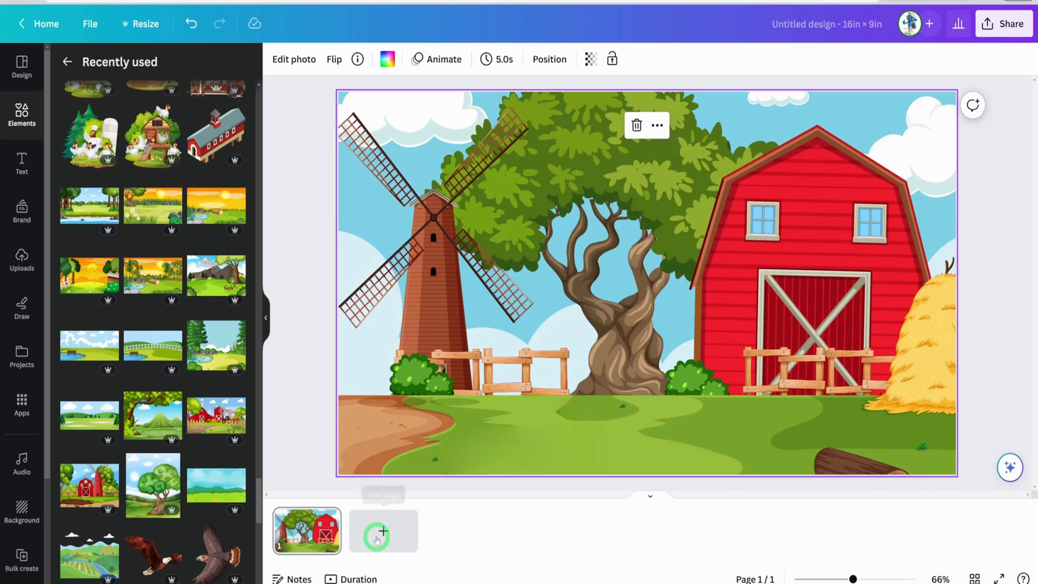
# Step: Add page 2 and set the forest-and-river scene as its background
pyautogui.click(371, 530)
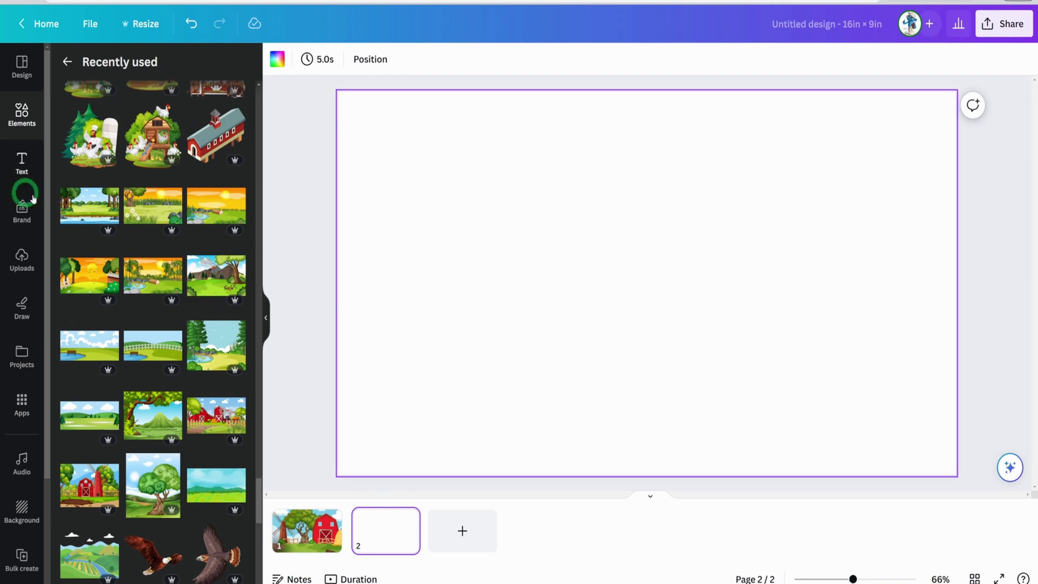
pyautogui.click(81, 205)
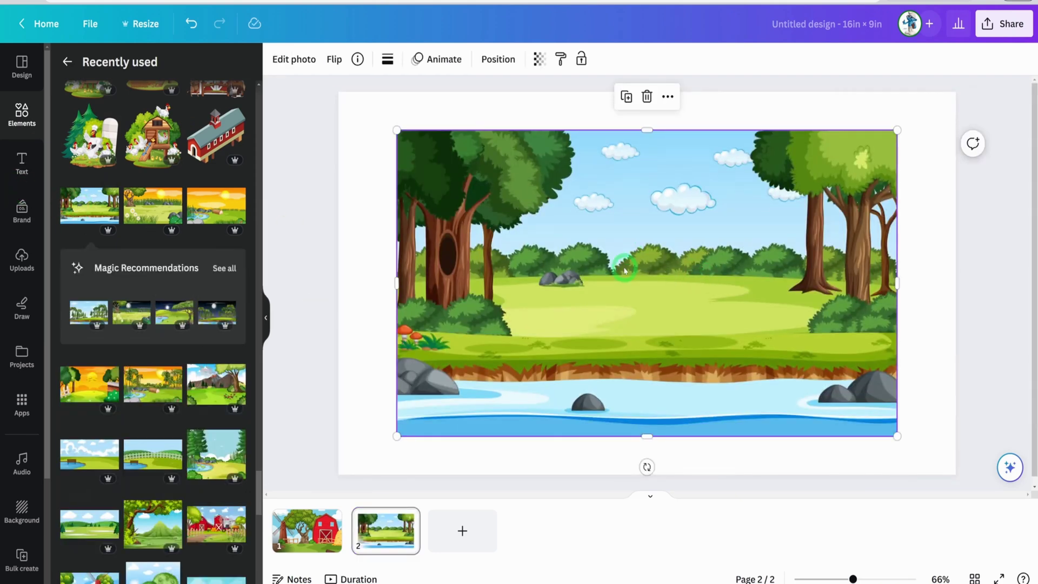
pyautogui.rightClick(623, 268)
pyautogui.click(724, 542)
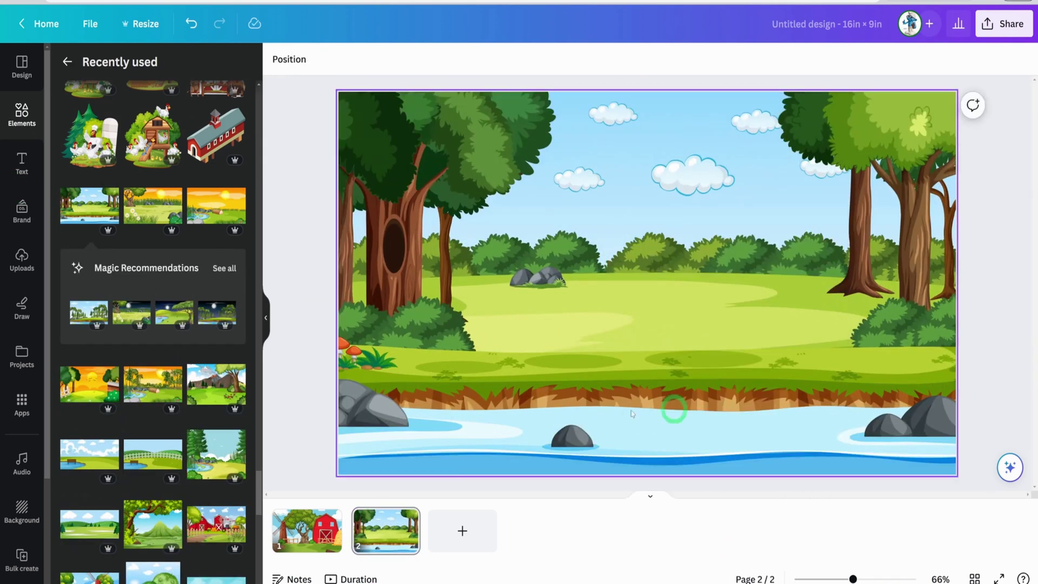
# Step: Add page 3 with the chicken coop scene, nudged slightly left
pyautogui.click(454, 529)
pyautogui.click(493, 364)
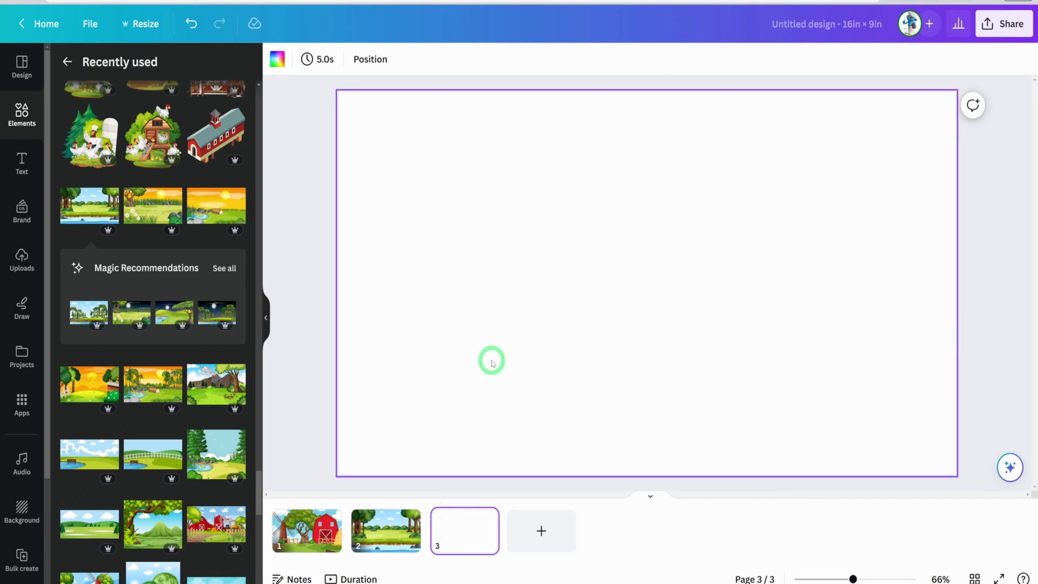
pyautogui.scroll(-3, 173, 386)
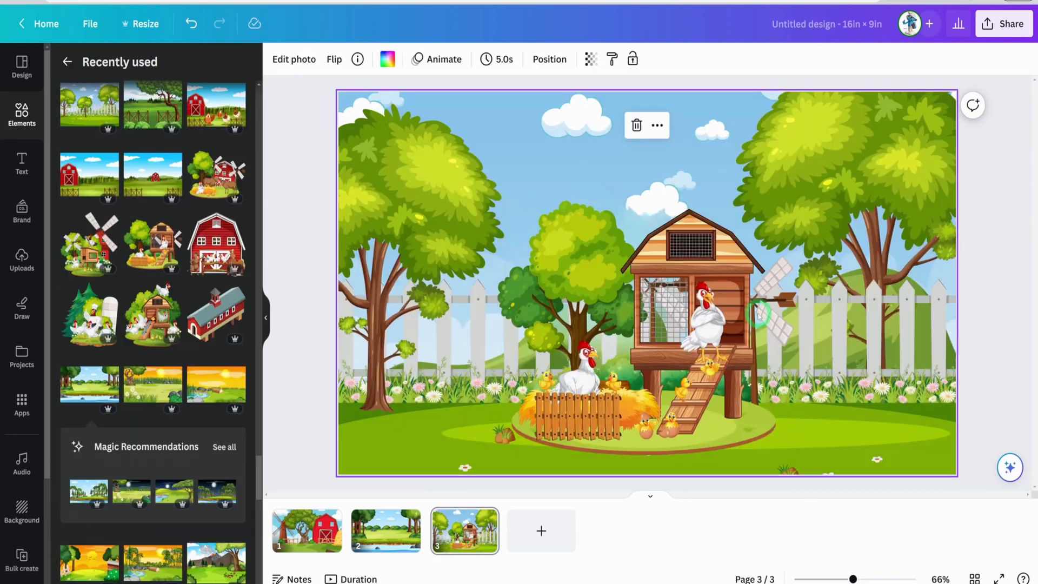
pyautogui.moveTo(622, 361); pyautogui.dragTo(613, 363)
pyautogui.click(454, 543)
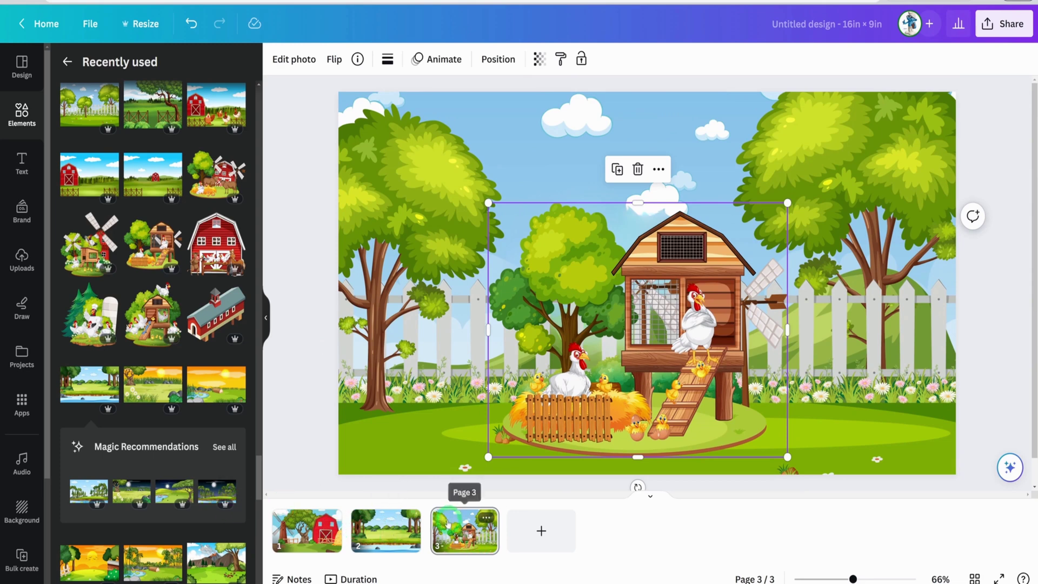
# Step: Add page 4 filled with the red barn and windmill scene
pyautogui.click(573, 521)
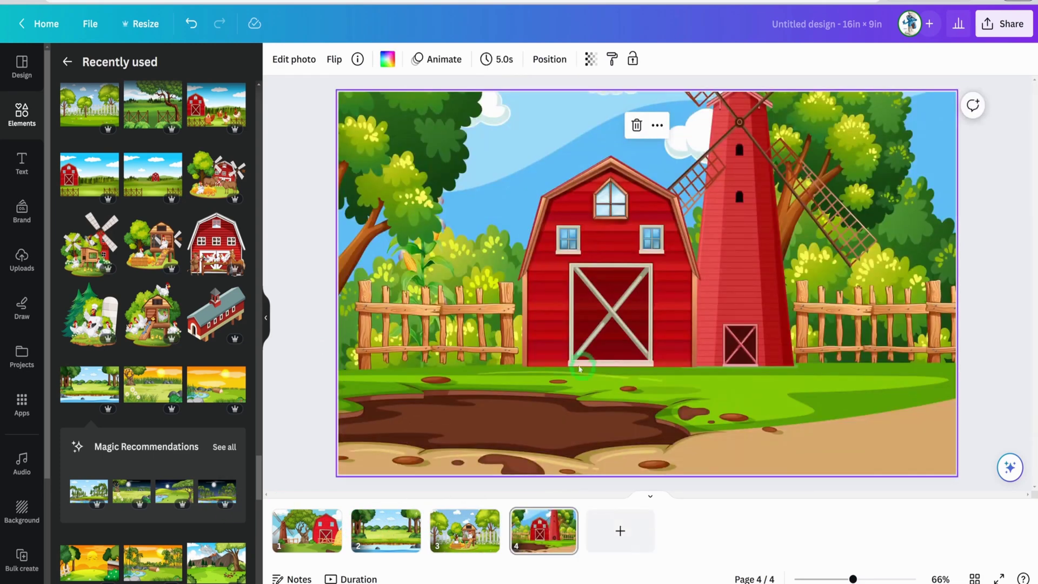
pyautogui.click(277, 354)
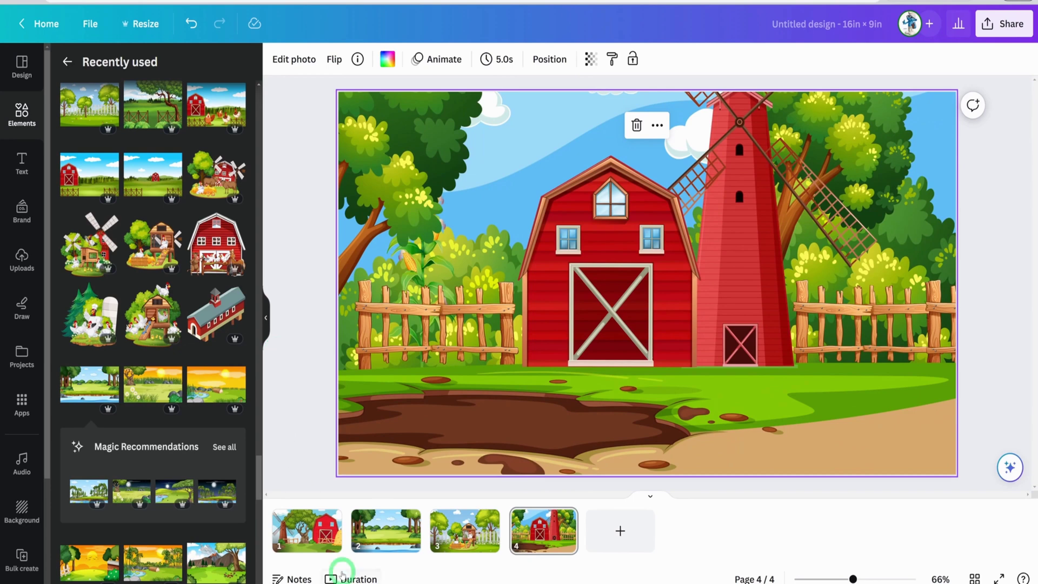
pyautogui.click(471, 529)
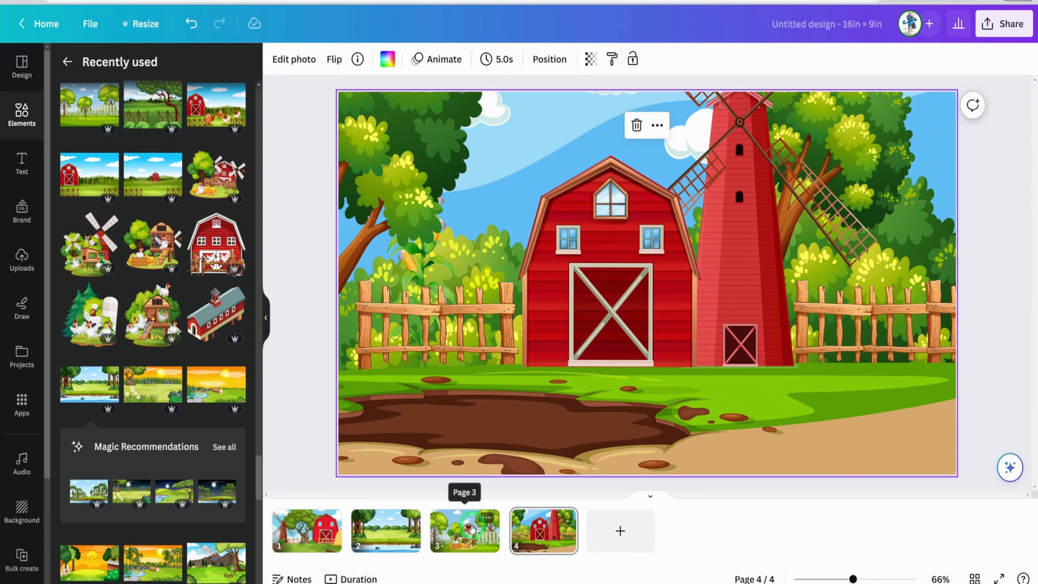
pyautogui.click(804, 341)
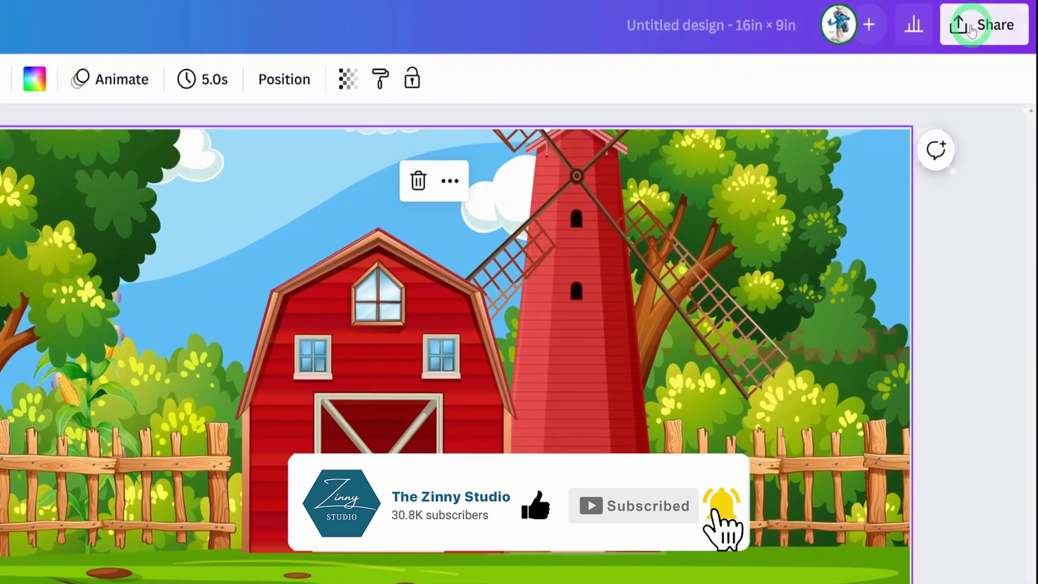
# Step: Download all 4 pages of the farm design as PNG files
pyautogui.click(1003, 24)
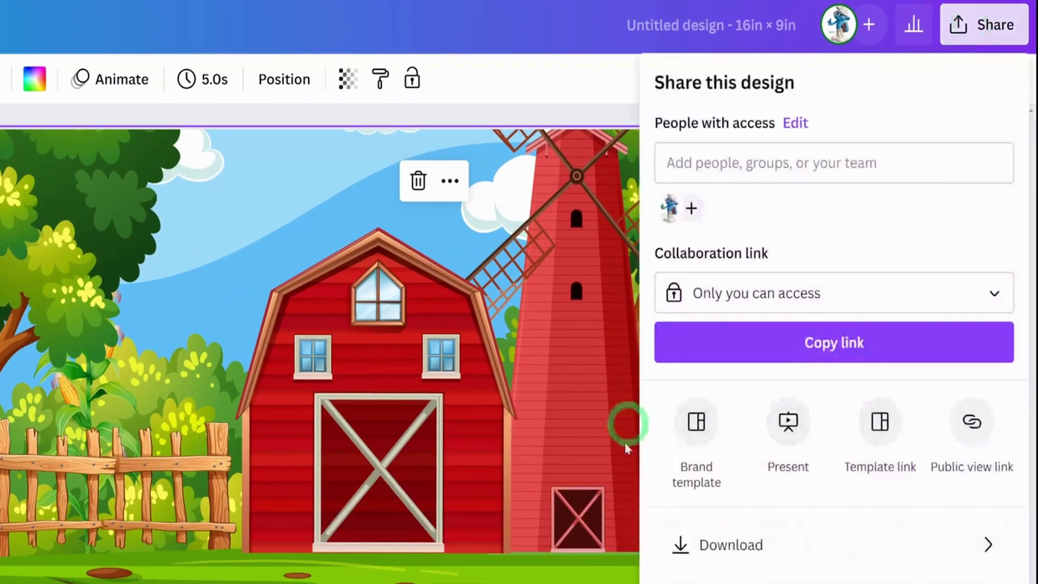
pyautogui.click(732, 544)
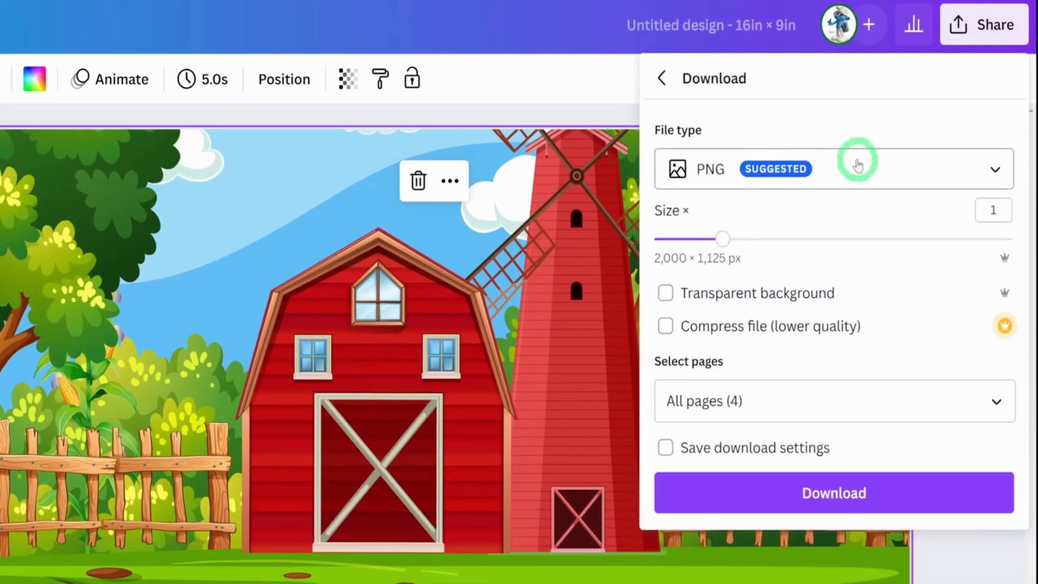
pyautogui.click(821, 500)
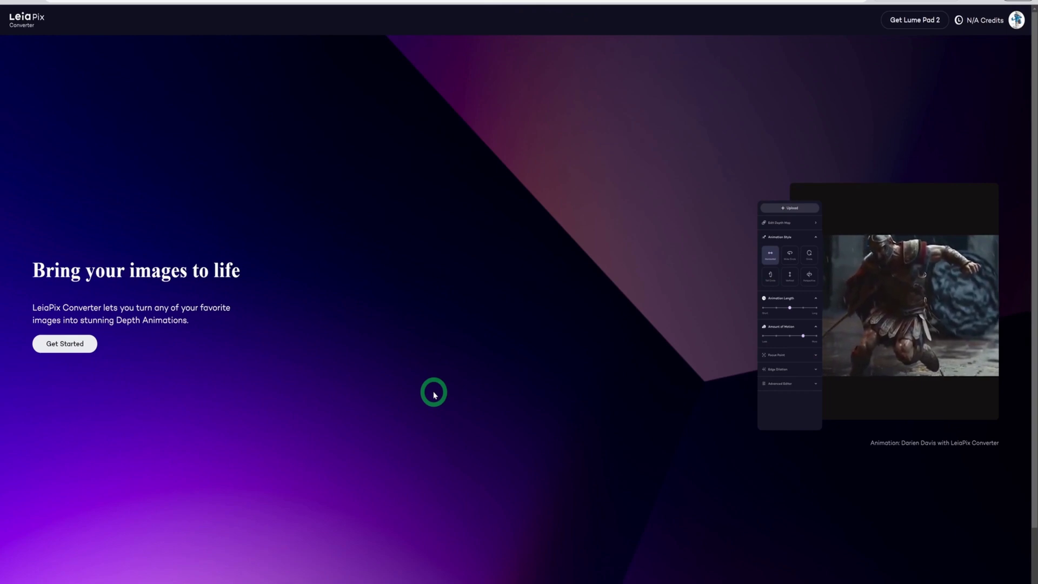
# Step: Reload LeiaPix Converter and start the Get Started image upload
pyautogui.click(38, 1)
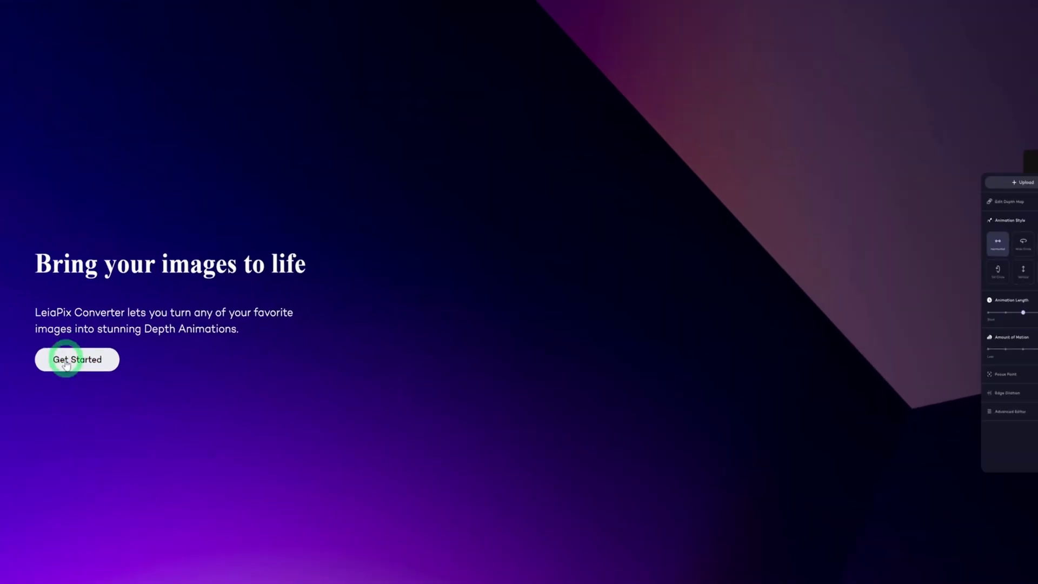
pyautogui.click(65, 344)
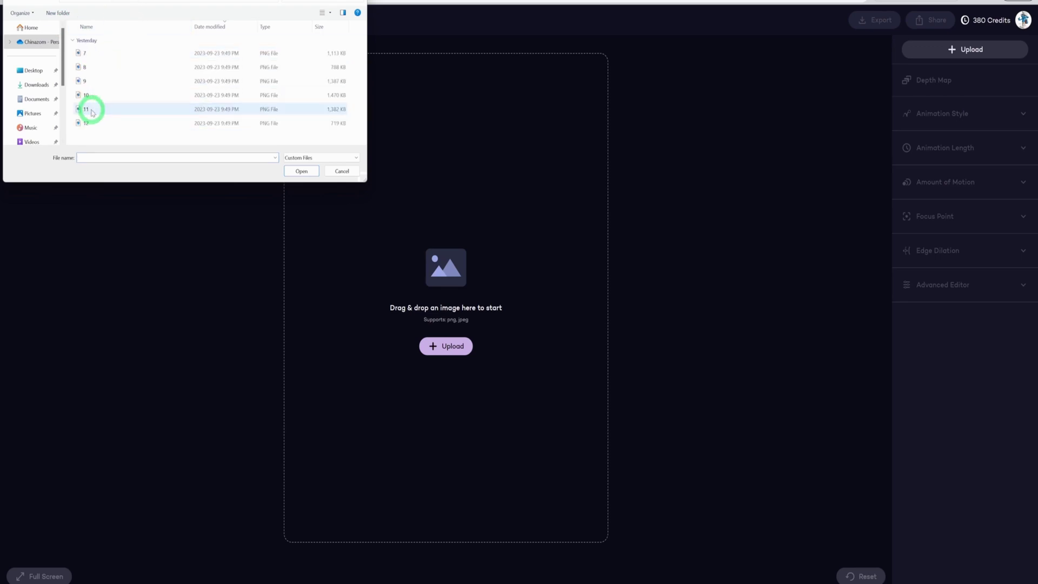
# Step: Upload the farm image and set the animation style to Horizontal
pyautogui.click(301, 172)
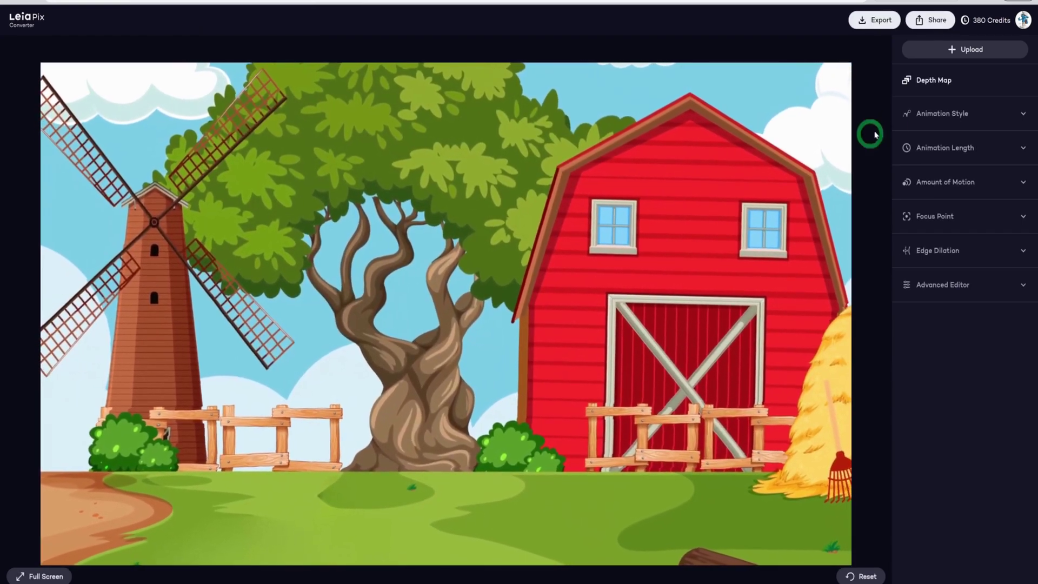
pyautogui.click(962, 115)
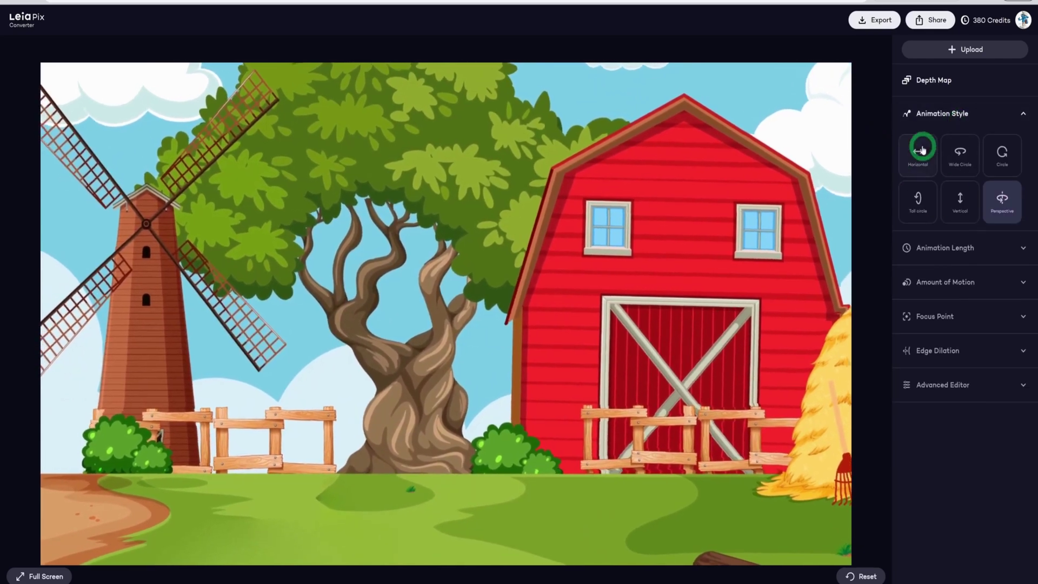
pyautogui.click(921, 150)
pyautogui.click(940, 113)
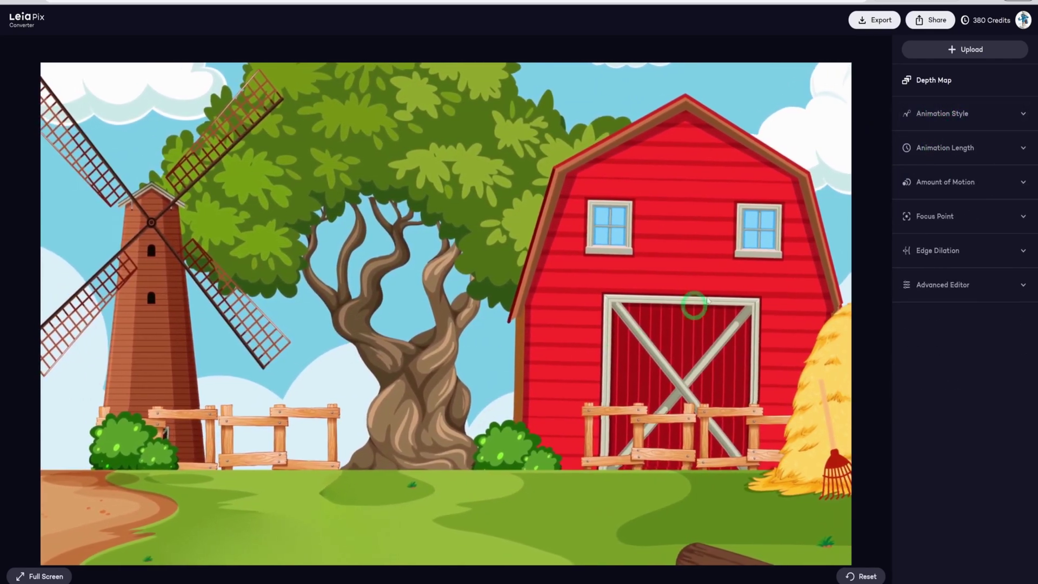
# Step: Lengthen the animation toward Long and move the focus point to Close
pyautogui.click(941, 147)
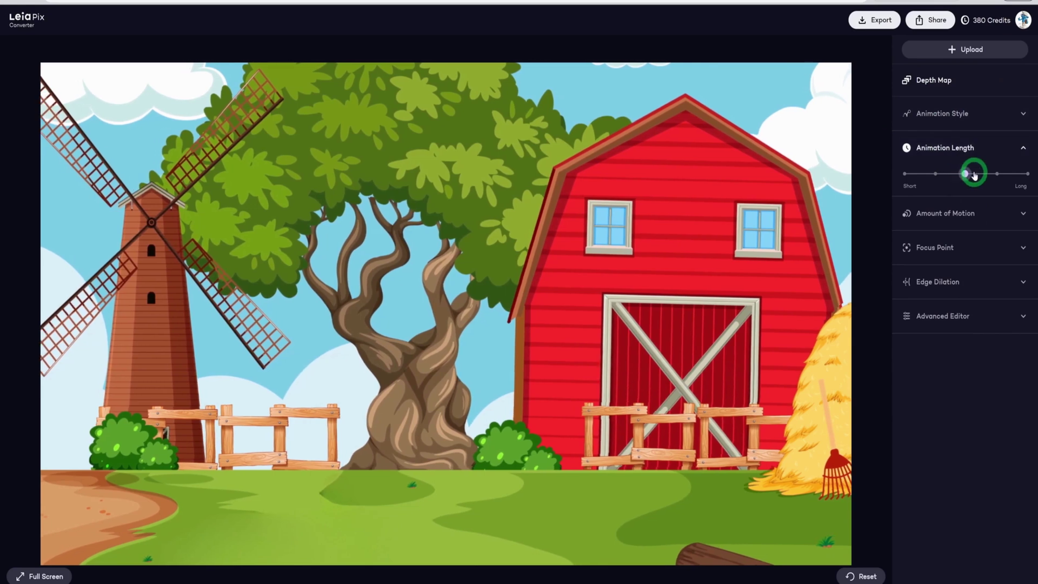
pyautogui.click(996, 173)
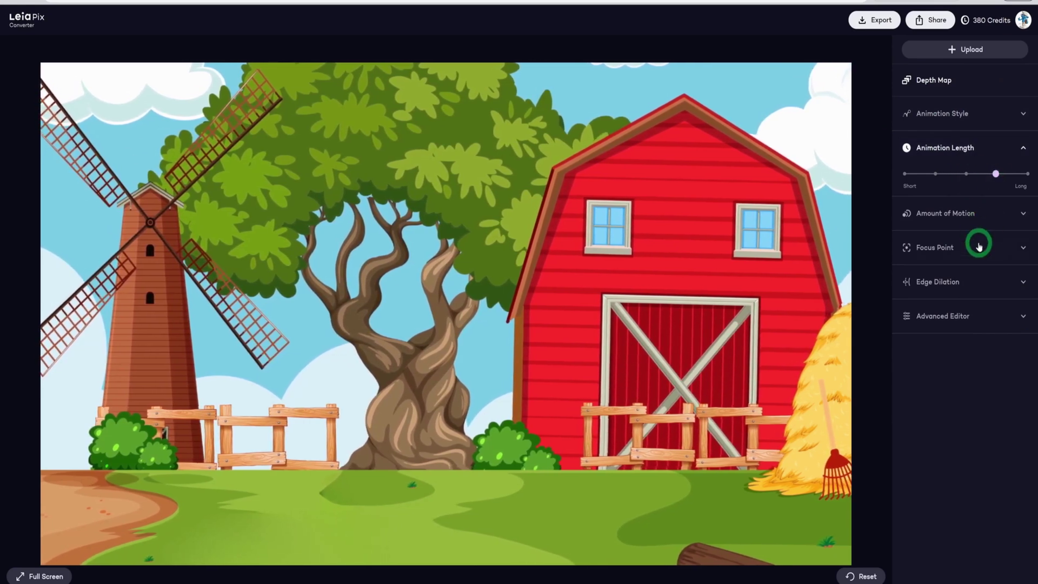
pyautogui.click(973, 247)
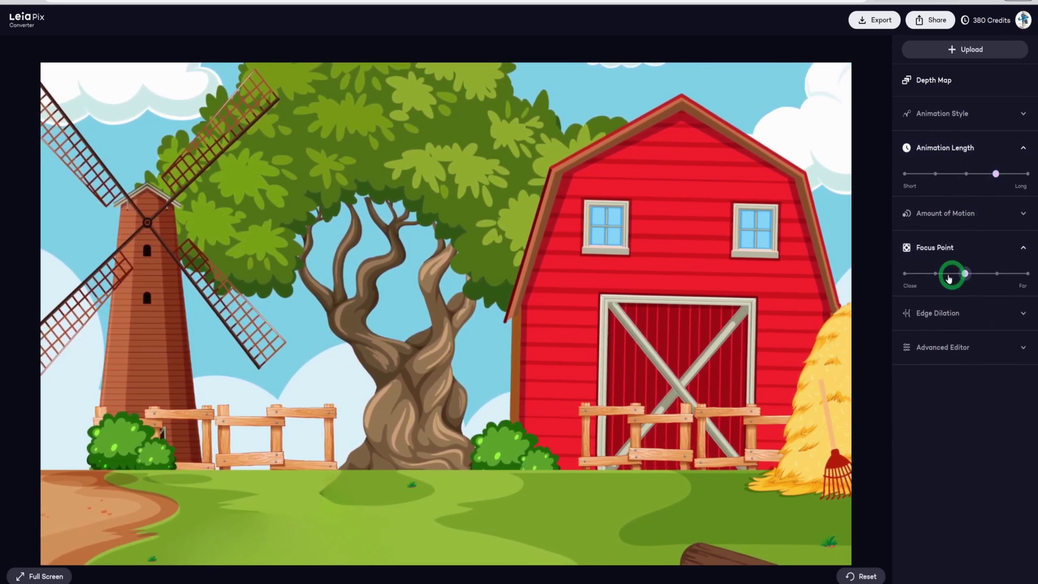
pyautogui.moveTo(949, 277); pyautogui.dragTo(864, 273)
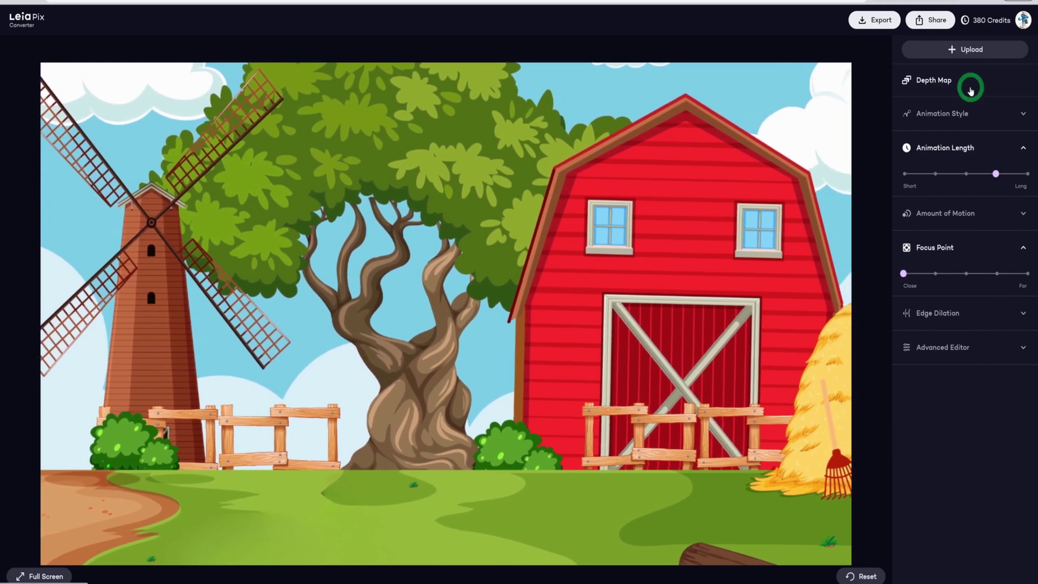
pyautogui.click(914, 213)
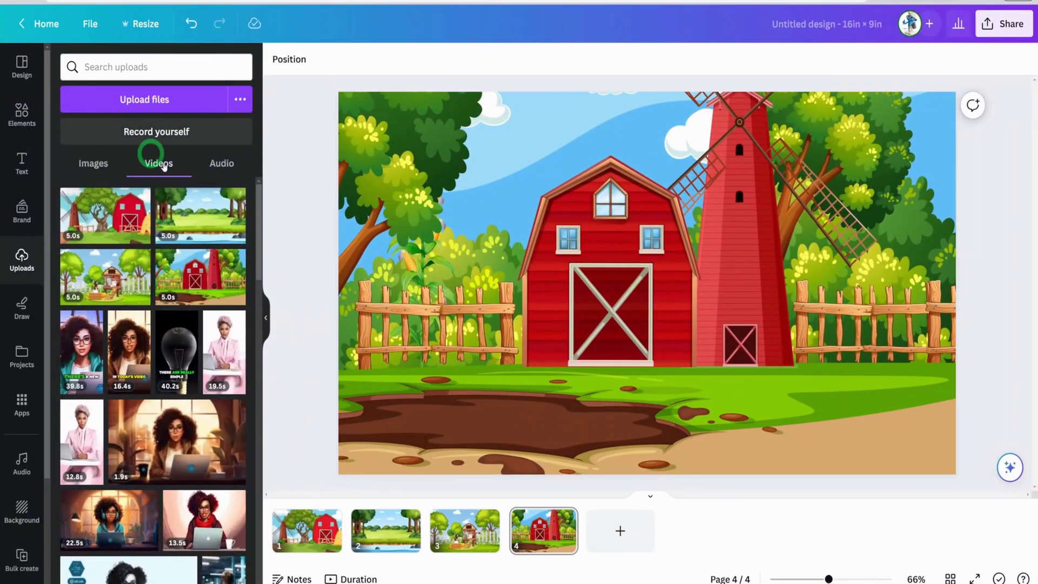
# Step: From page 3, browse the UpscaleVideo folder of upscaled MP4s and cancel without uploading
pyautogui.click(944, 338)
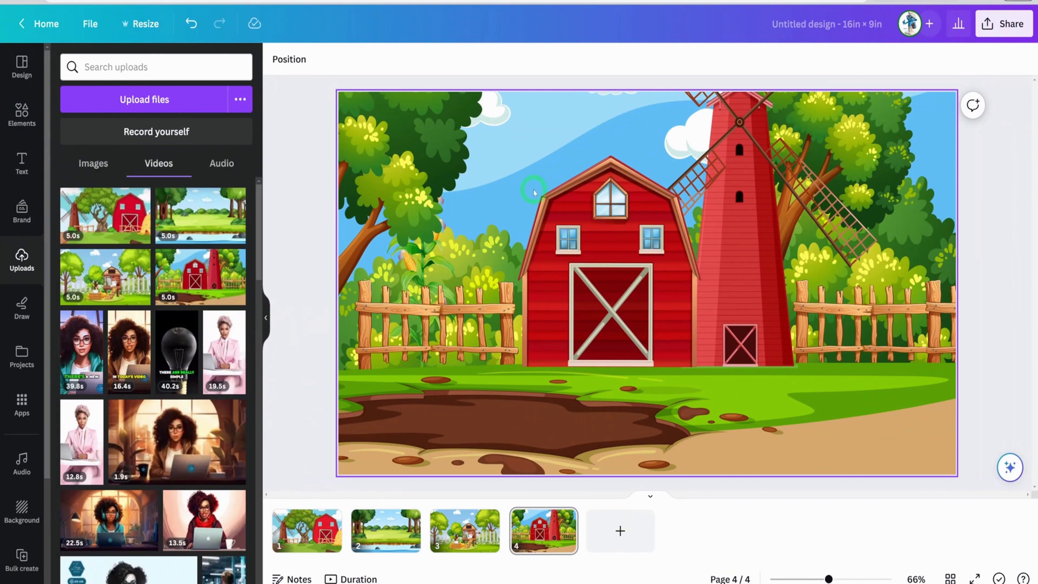
pyautogui.scroll(2, 956, 321)
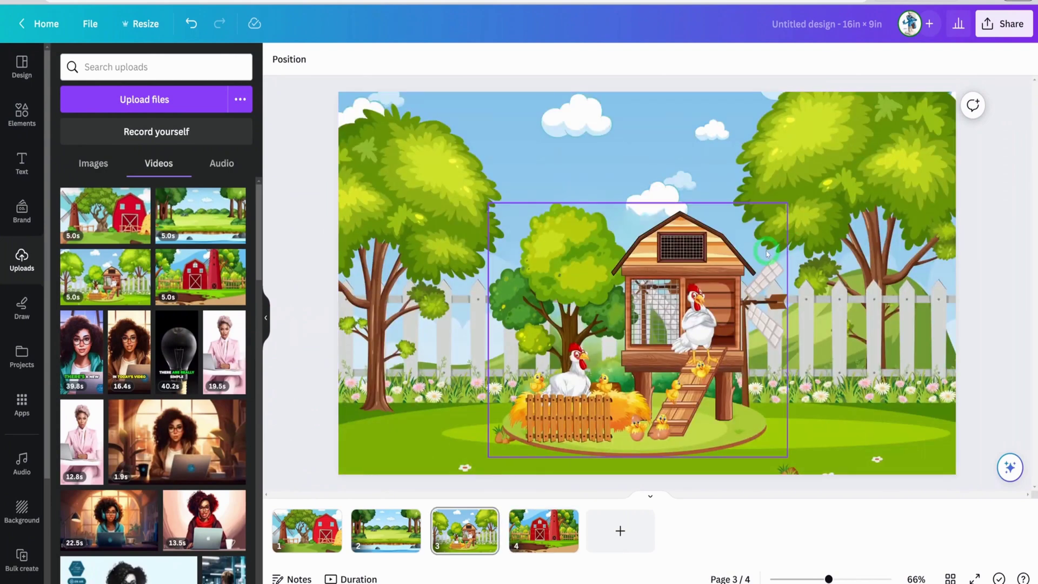
pyautogui.click(139, 99)
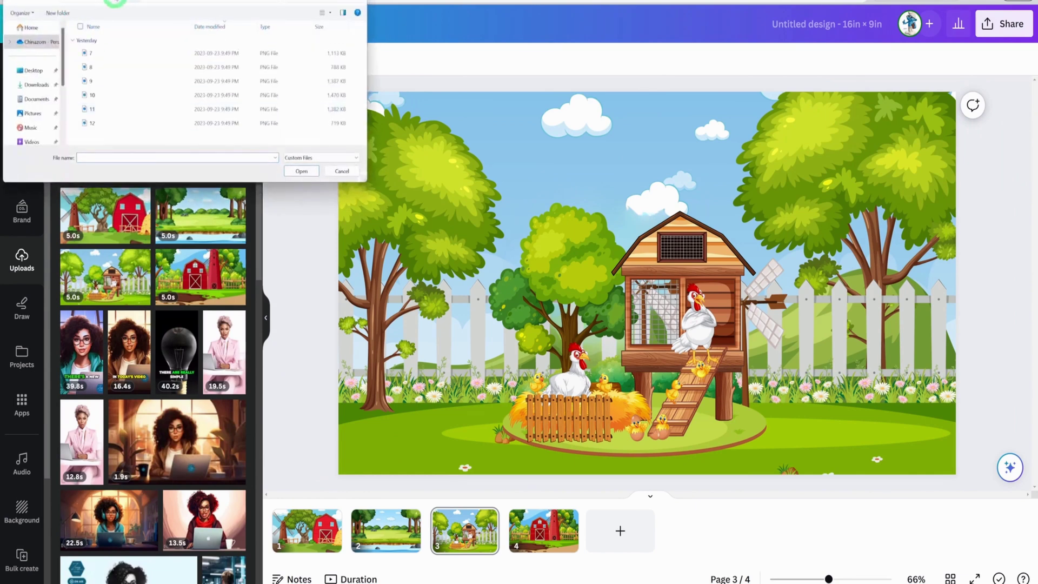
pyautogui.doubleClick(127, 81)
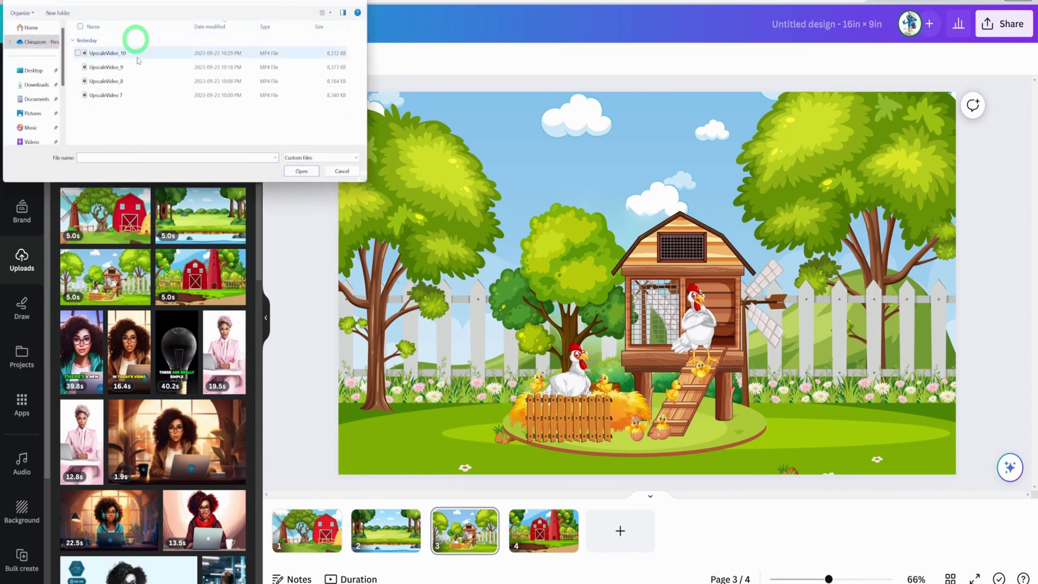
pyautogui.click(342, 172)
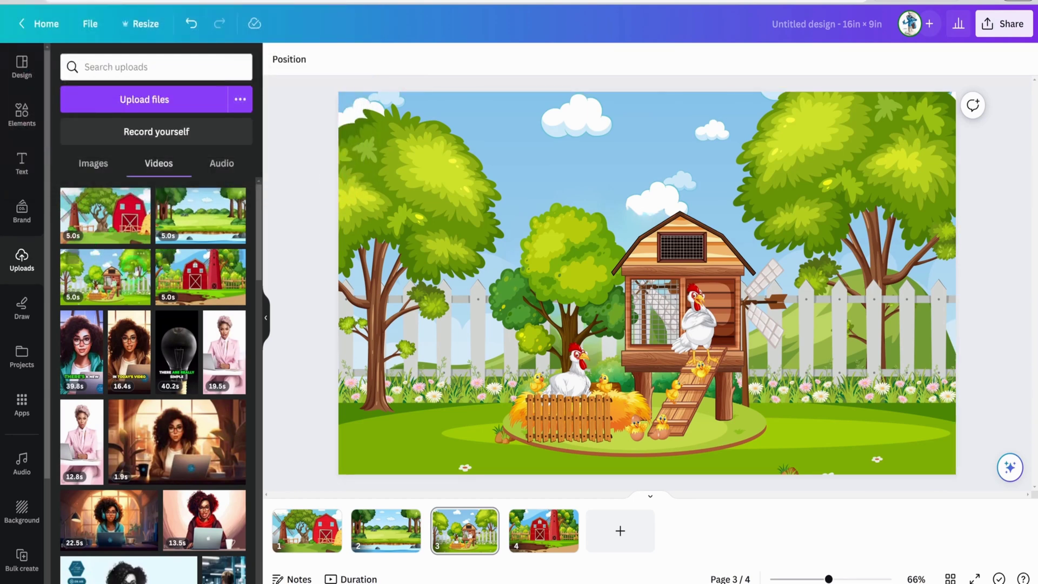
# Step: Select and deselect the page background, then return to page 1's barn scene
pyautogui.click(562, 465)
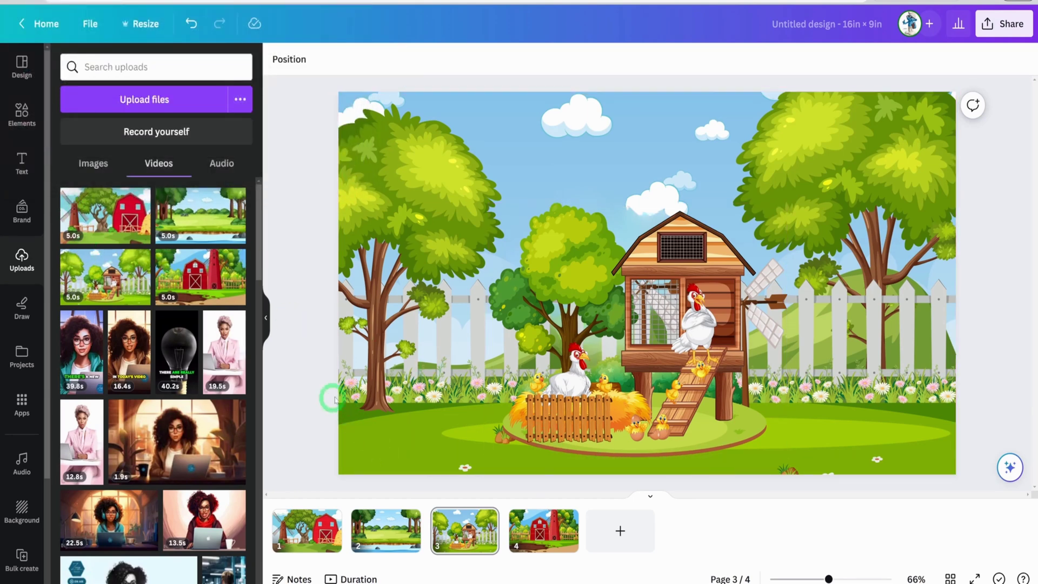
pyautogui.click(581, 504)
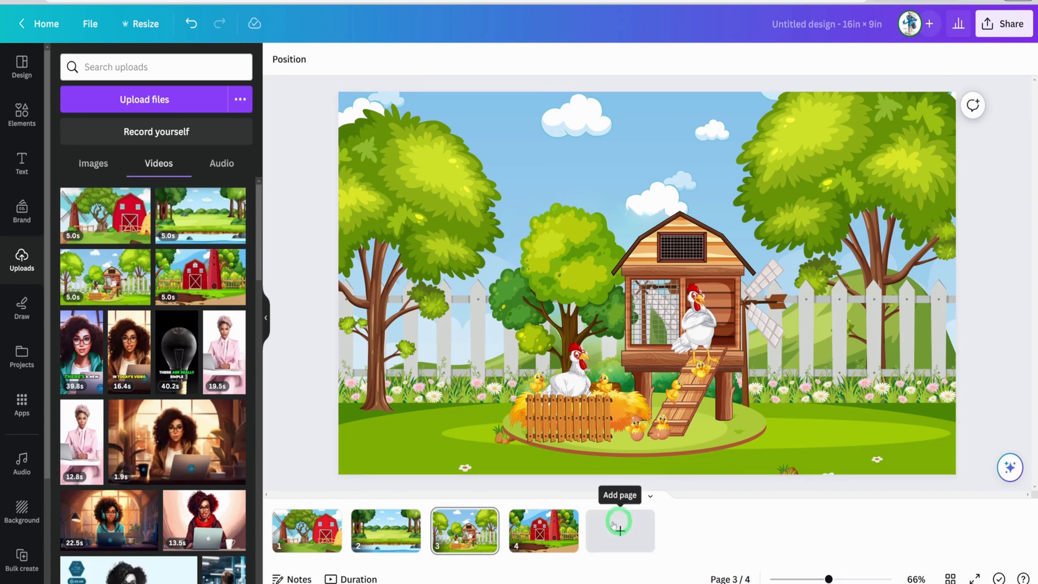
pyautogui.click(313, 511)
# Step: Replace page 1's still background with the animated farm video set as background
pyautogui.click(373, 385)
pyautogui.press('Delete')
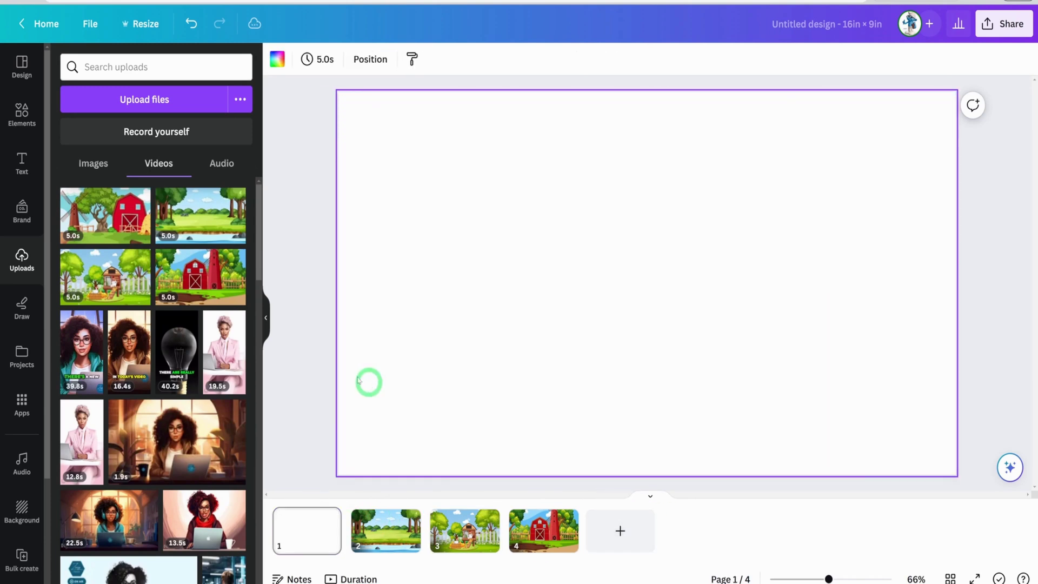
pyautogui.click(105, 238)
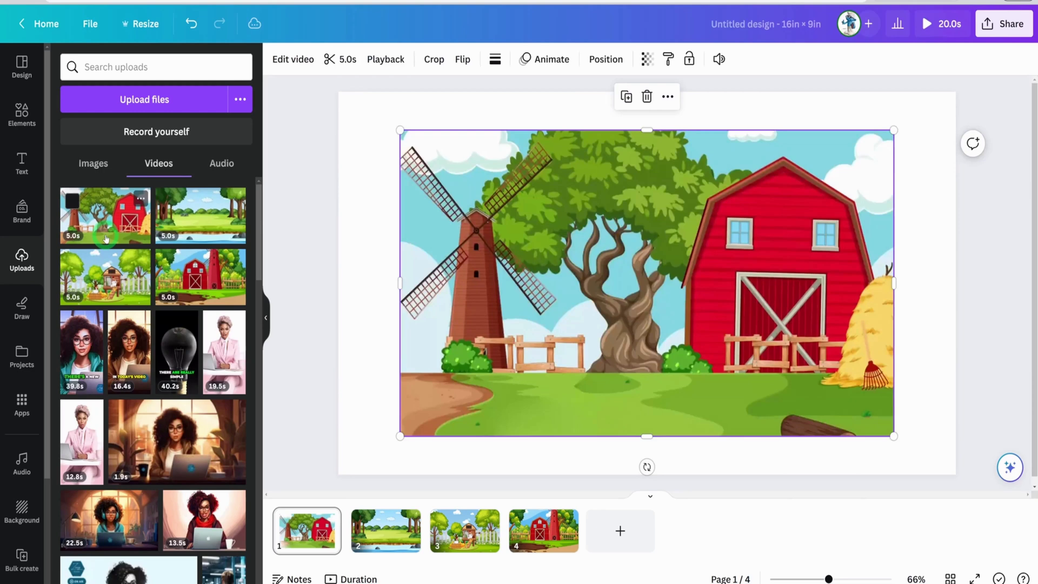
pyautogui.rightClick(642, 282)
pyautogui.click(697, 543)
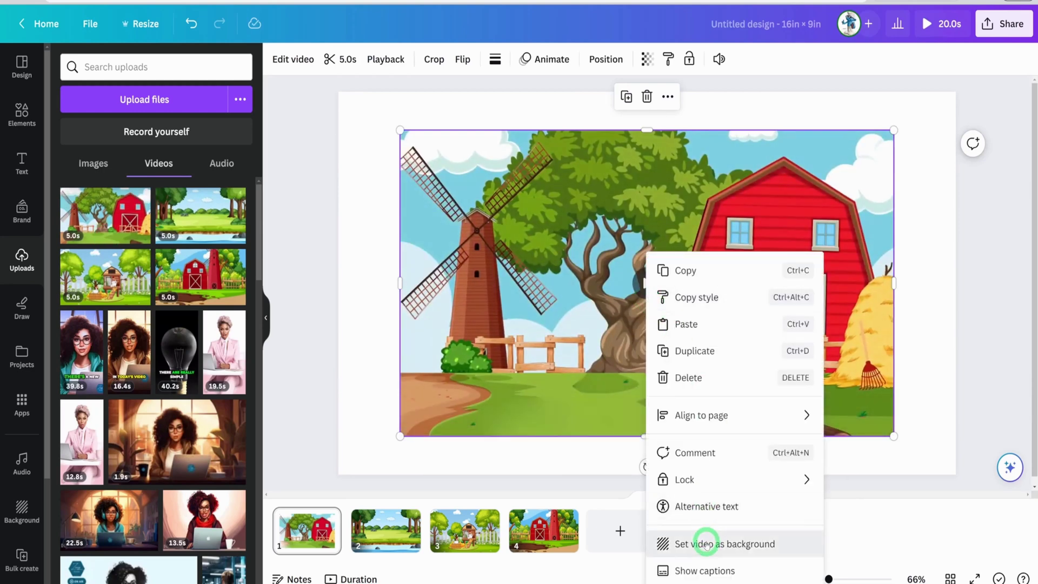
# Step: Replace page 2's still background with the animated forest video set as background
pyautogui.click(386, 526)
pyautogui.click(527, 374)
pyautogui.press('Delete')
pyautogui.click(291, 295)
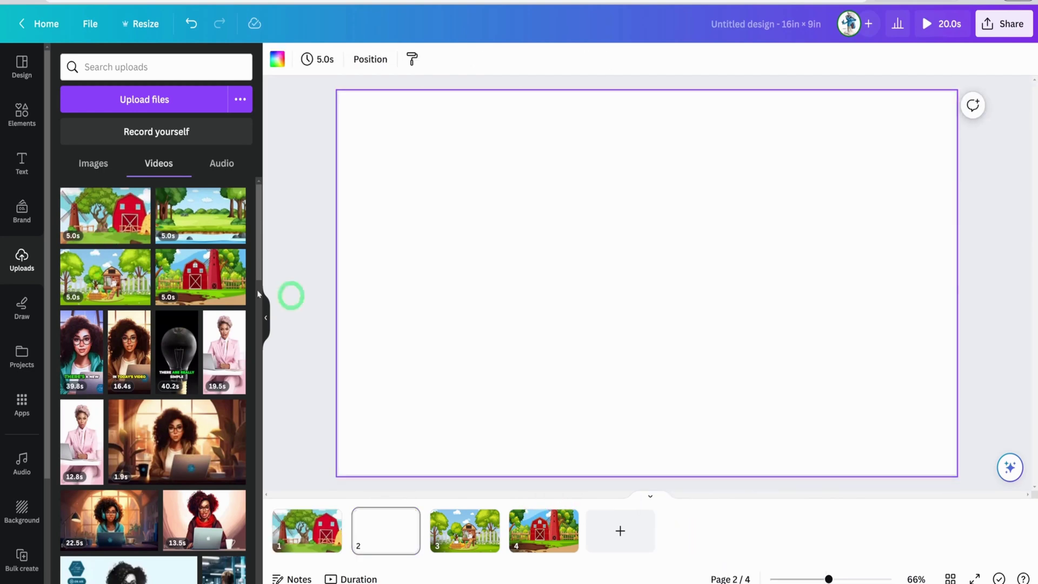
pyautogui.click(231, 232)
pyautogui.rightClick(532, 289)
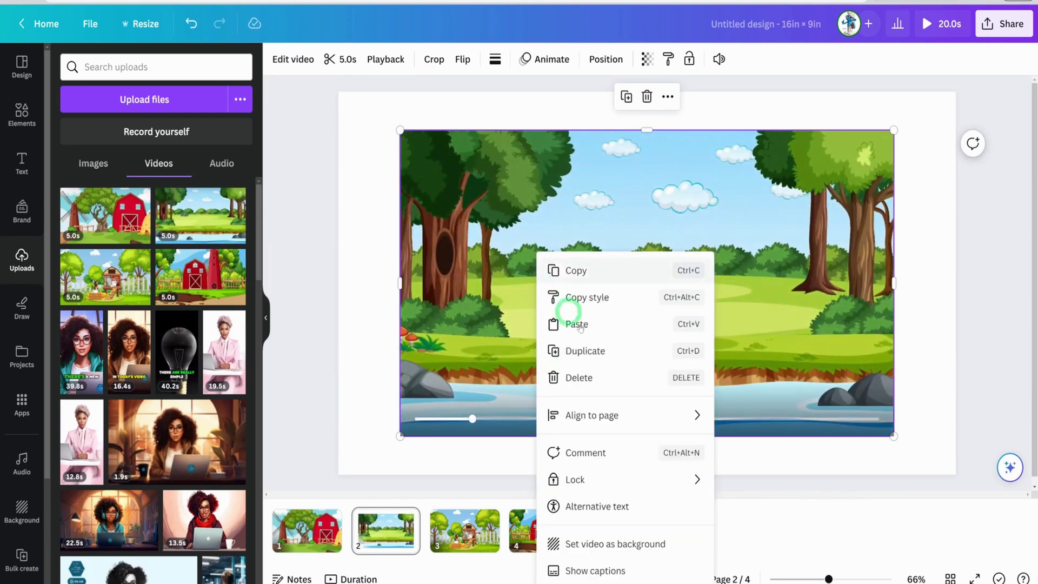
pyautogui.click(637, 550)
pyautogui.scroll(-5, 763, 274)
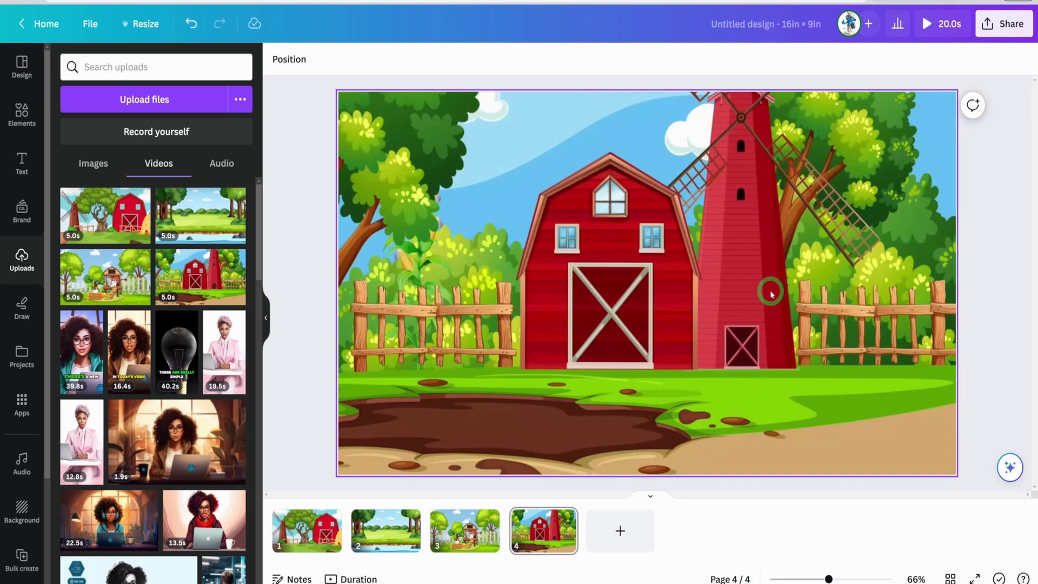
# Step: With Elements open, nudge page 1's bird group slightly up and right in the tree
pyautogui.click(24, 120)
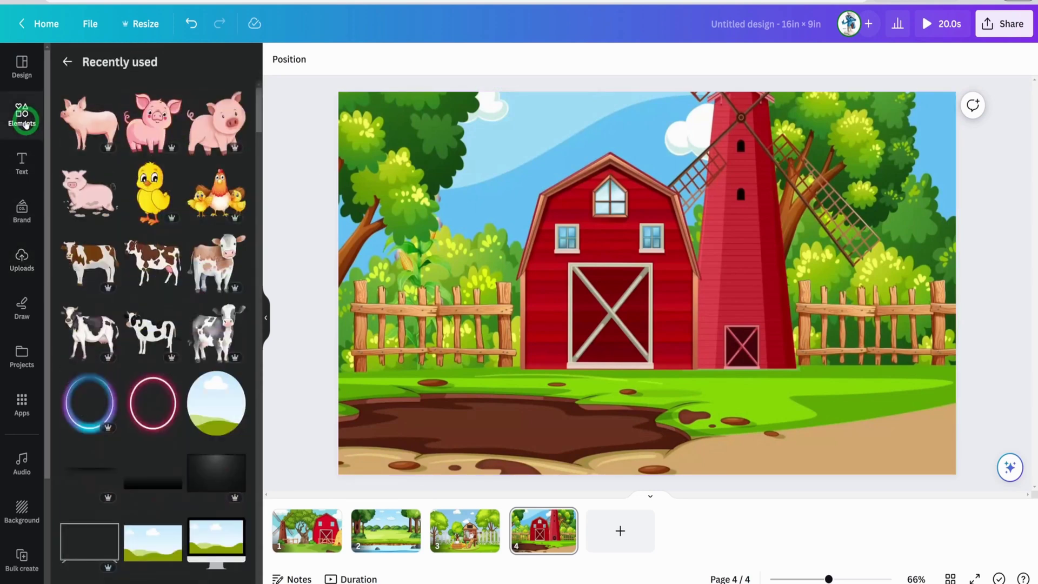
pyautogui.scroll(-15, 205, 359)
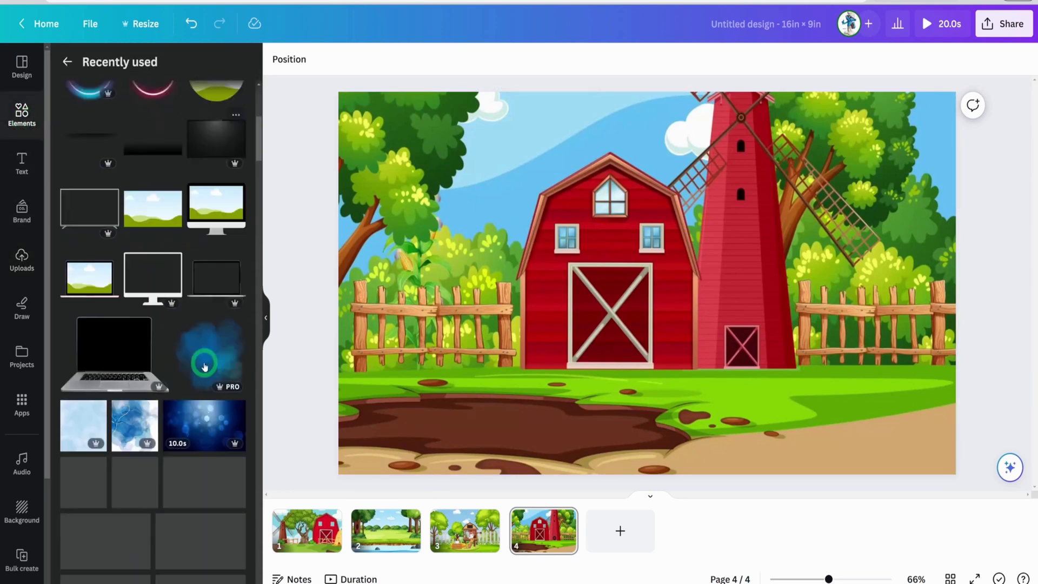
pyautogui.scroll(10, 205, 362)
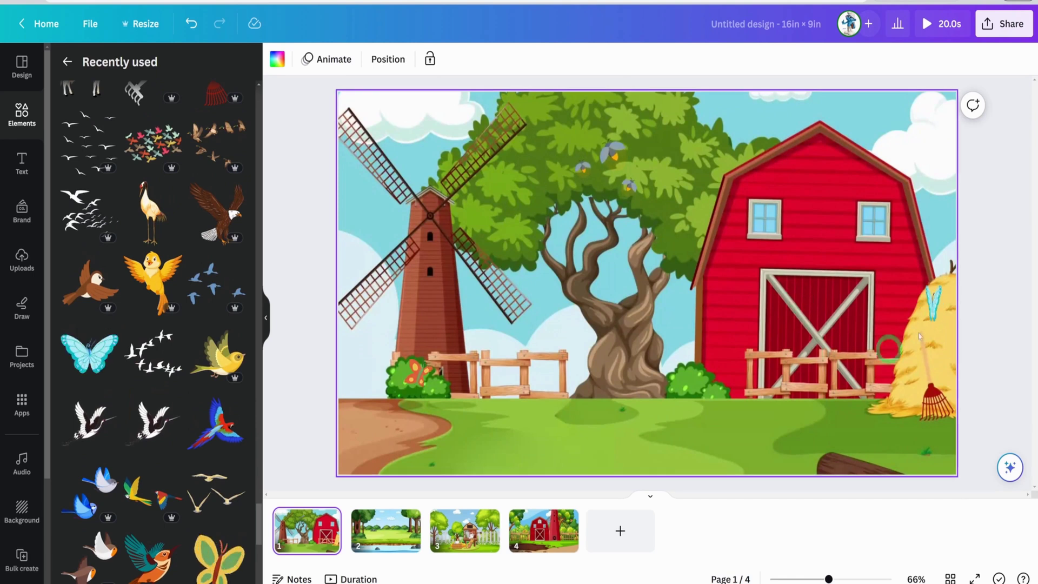
pyautogui.click(912, 295)
pyautogui.click(607, 172)
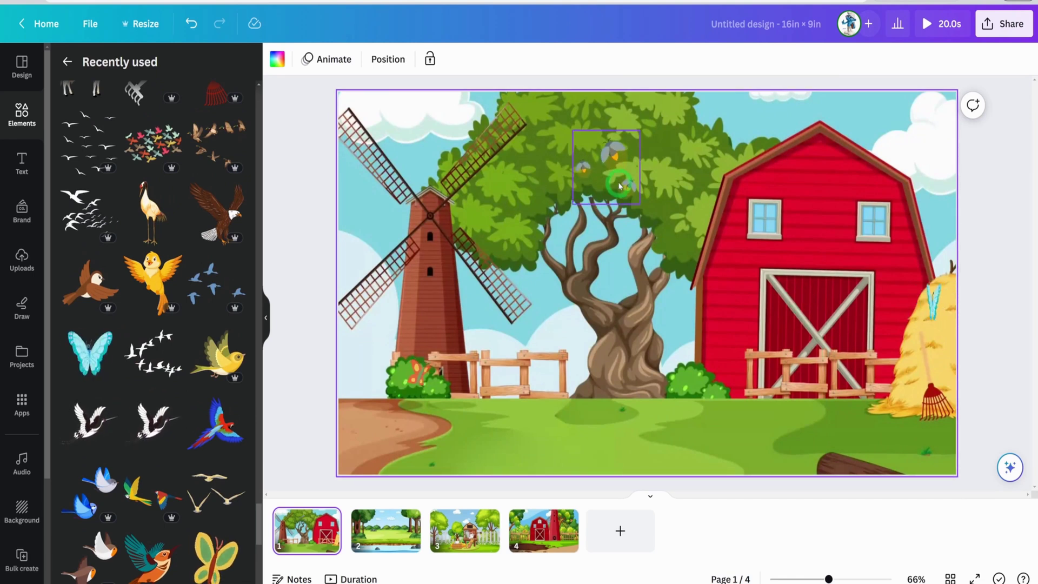
pyautogui.moveTo(619, 185); pyautogui.dragTo(627, 176)
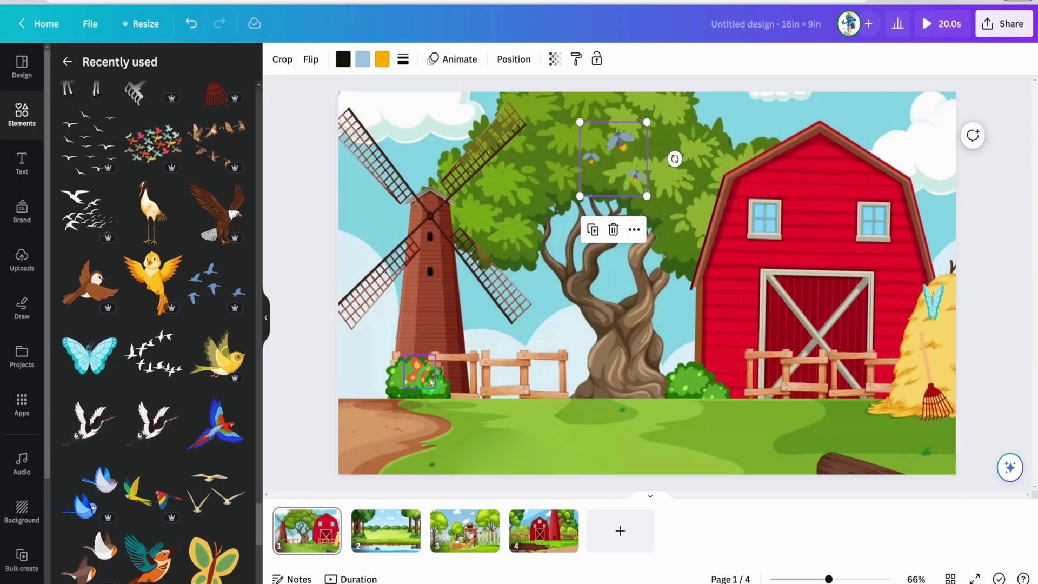
pyautogui.click(605, 161)
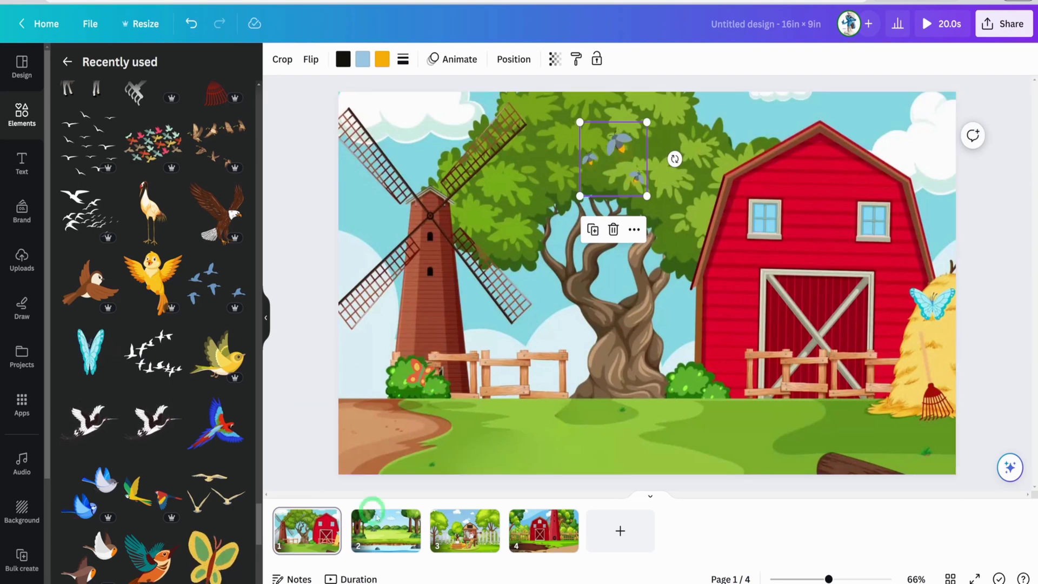
# Step: Paste the bird group onto page 2, placing it in the top-right tree
pyautogui.click(377, 516)
pyautogui.hotkey('ctrl', 'v')
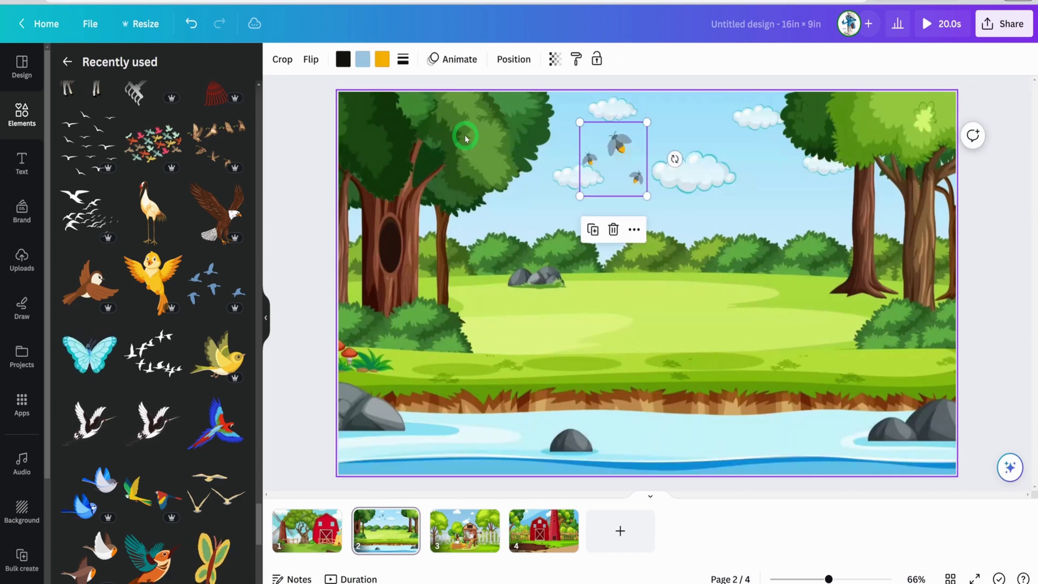
pyautogui.moveTo(616, 156); pyautogui.dragTo(862, 139)
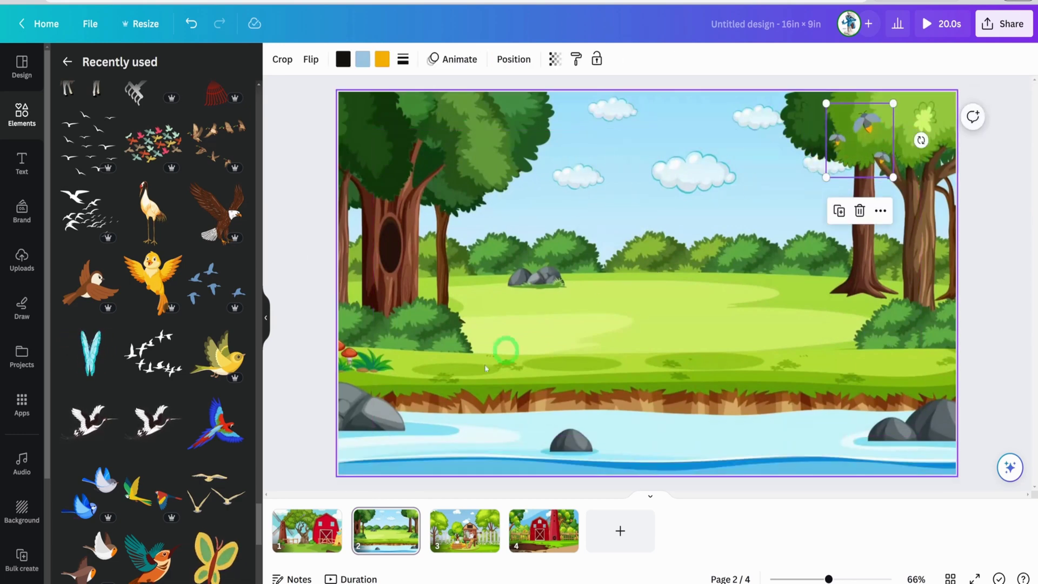
pyautogui.click(451, 545)
pyautogui.click(350, 547)
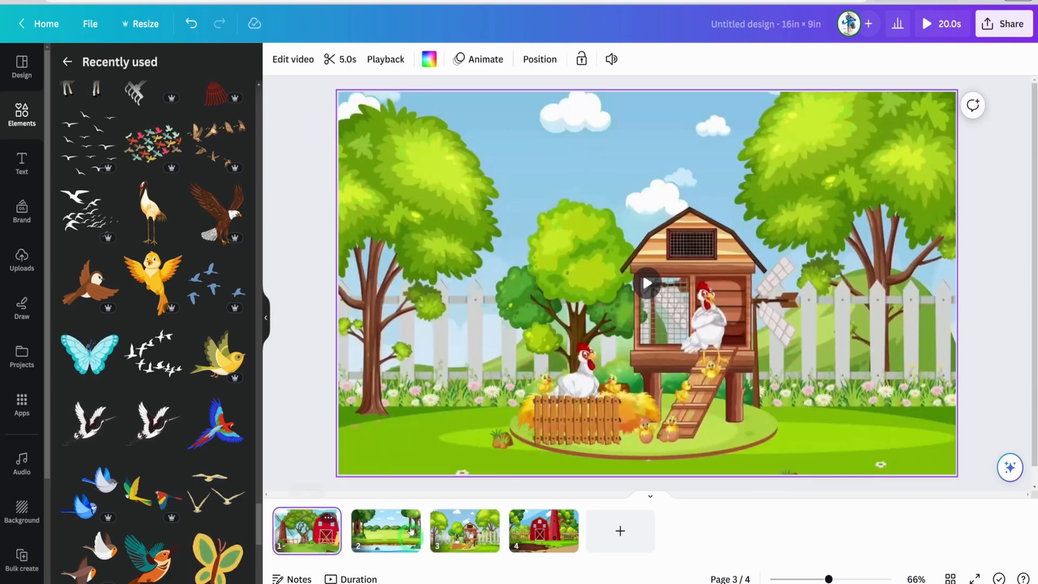
# Step: Add a small butterfly near the left tree on the chicken-coop page 3
pyautogui.click(933, 304)
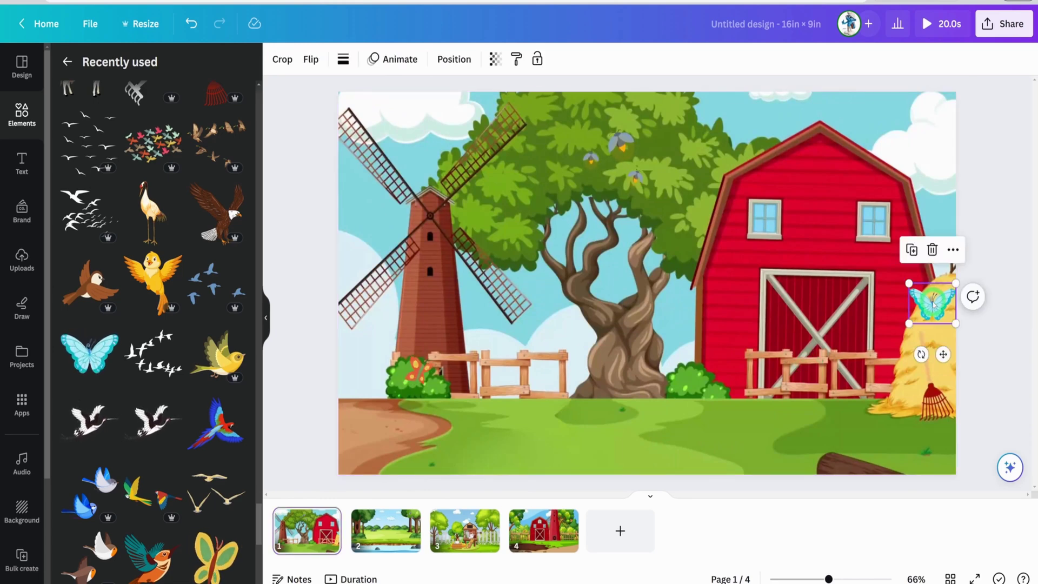
pyautogui.click(876, 251)
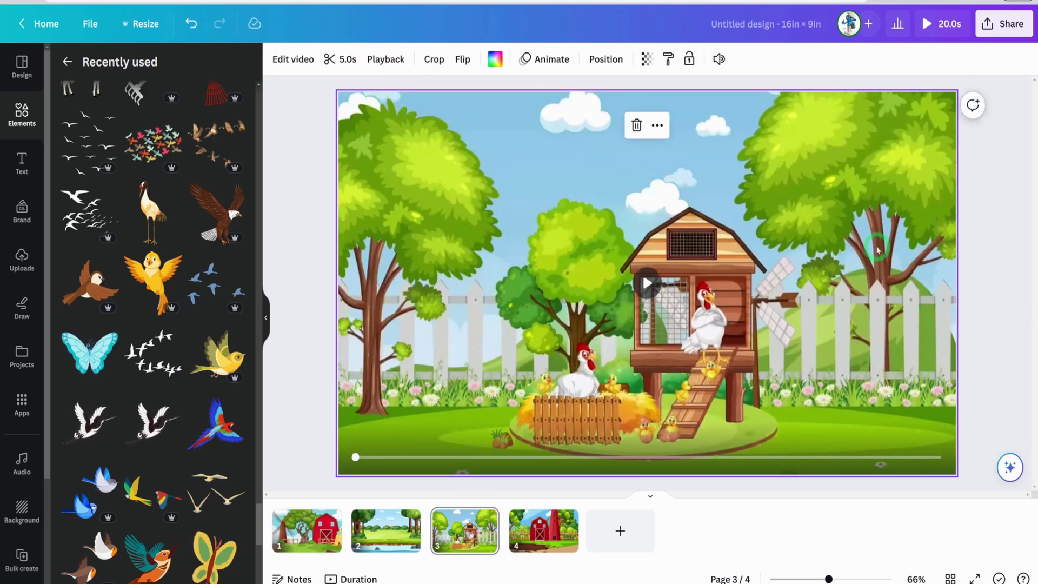
pyautogui.click(931, 300)
pyautogui.click(89, 351)
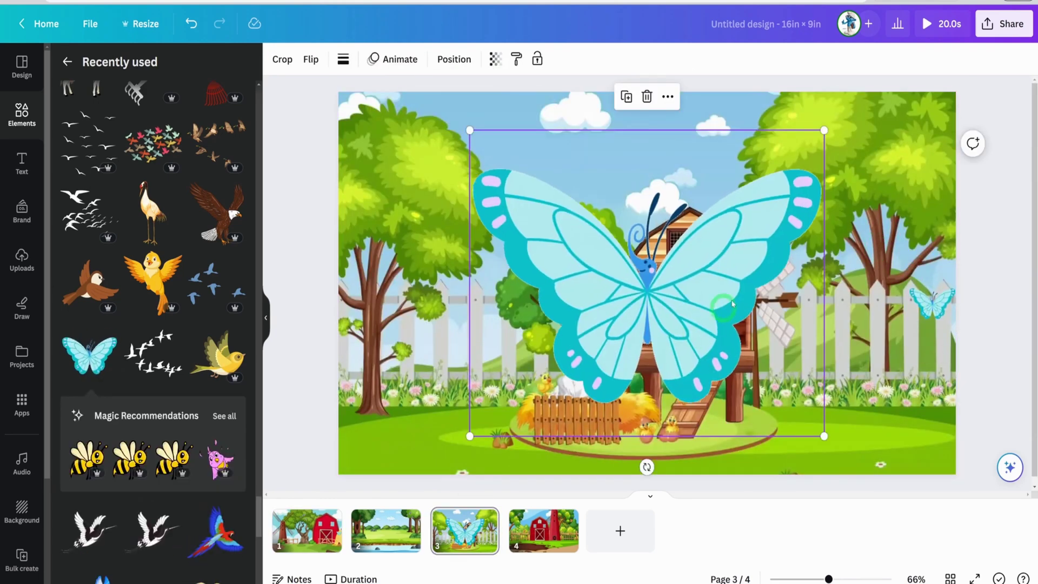
pyautogui.moveTo(822, 125); pyautogui.dragTo(513, 292)
pyautogui.moveTo(517, 395); pyautogui.dragTo(430, 232)
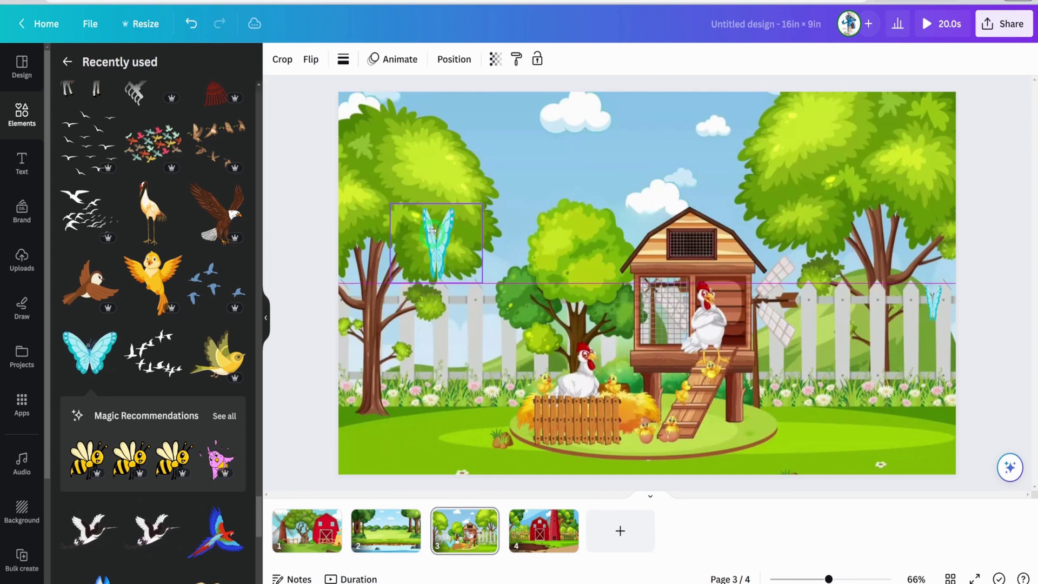
# Step: Check the fireflies above page 4's barn and review all four farm scenes
pyautogui.click(543, 530)
pyautogui.click(463, 149)
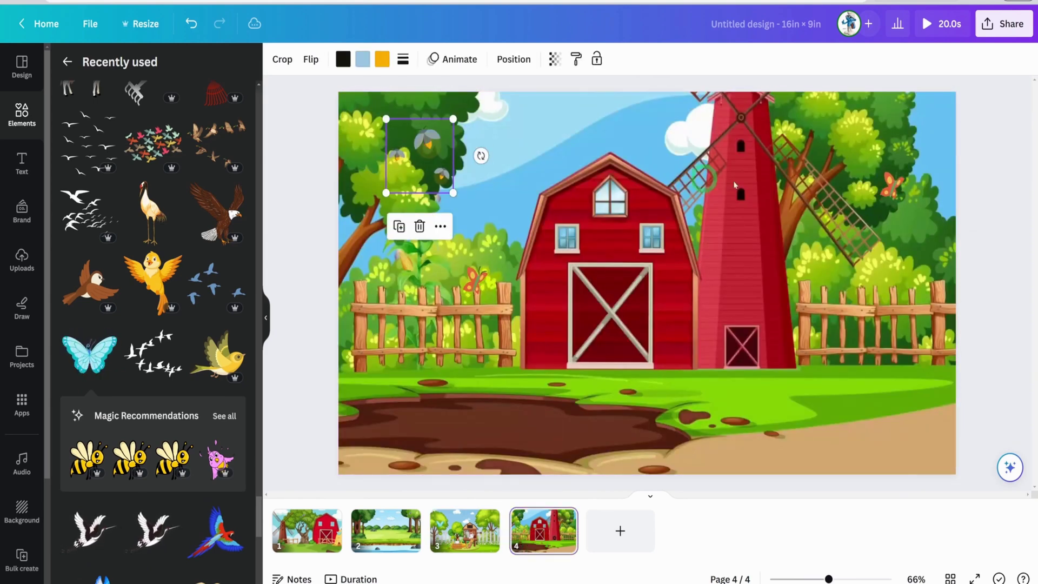
pyautogui.click(416, 416)
pyautogui.click(334, 485)
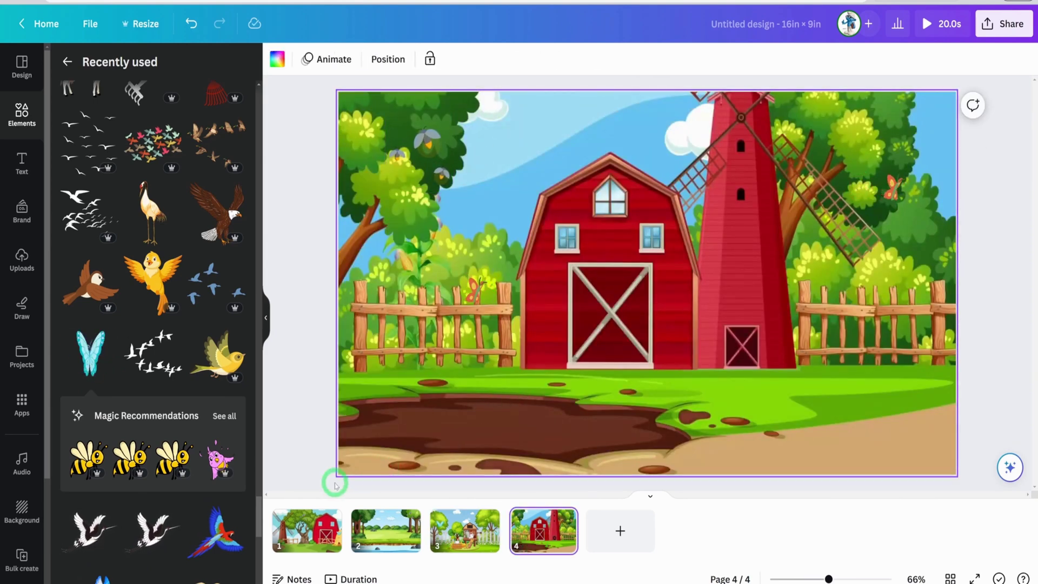
pyautogui.click(336, 530)
pyautogui.click(386, 529)
pyautogui.click(465, 529)
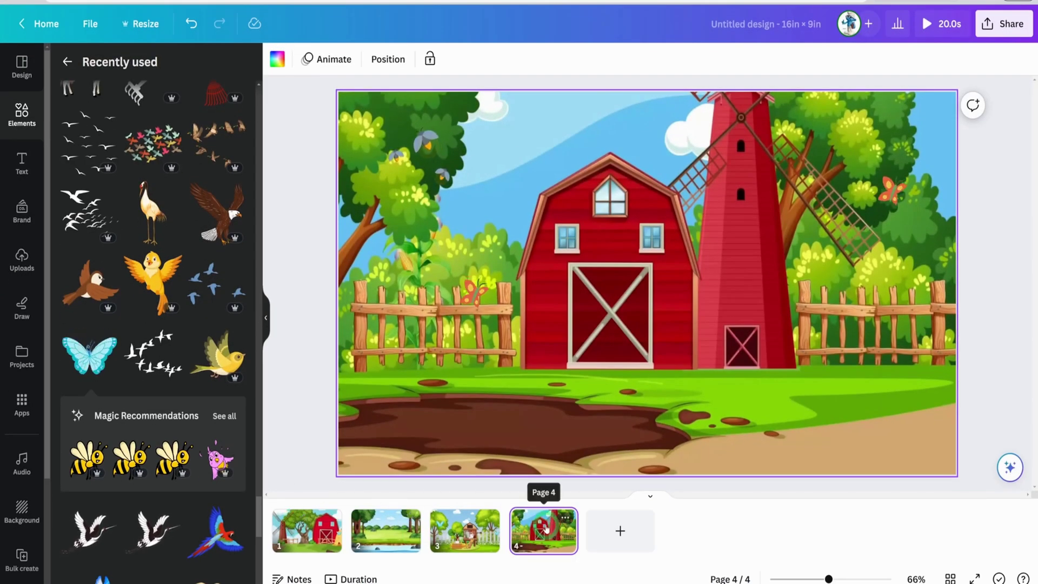
pyautogui.click(326, 555)
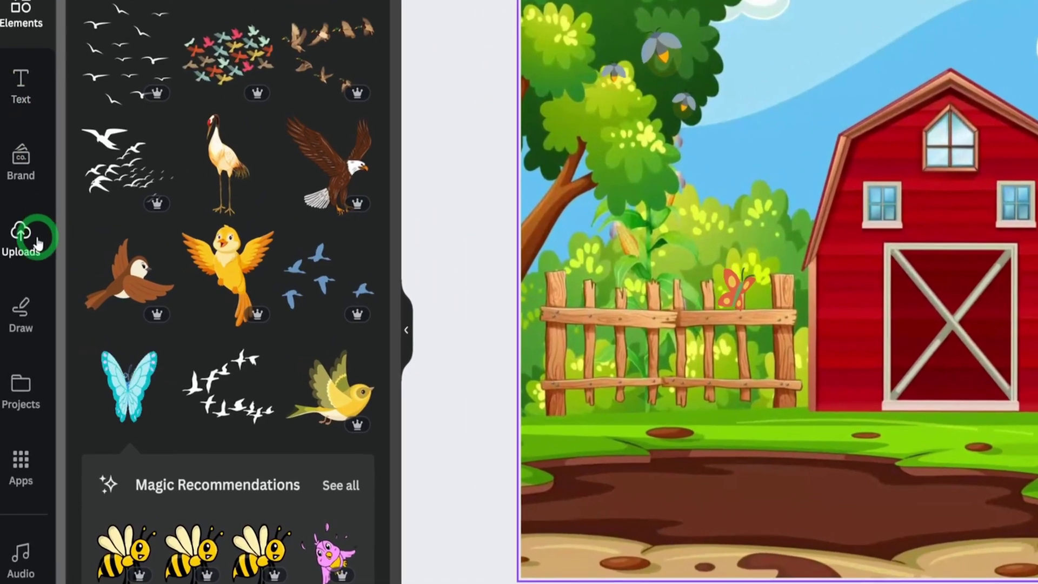
# Step: Upload the four Scene 1–4 voice-over MP3s from the Voice over folder and list them under Audio
pyautogui.click(22, 260)
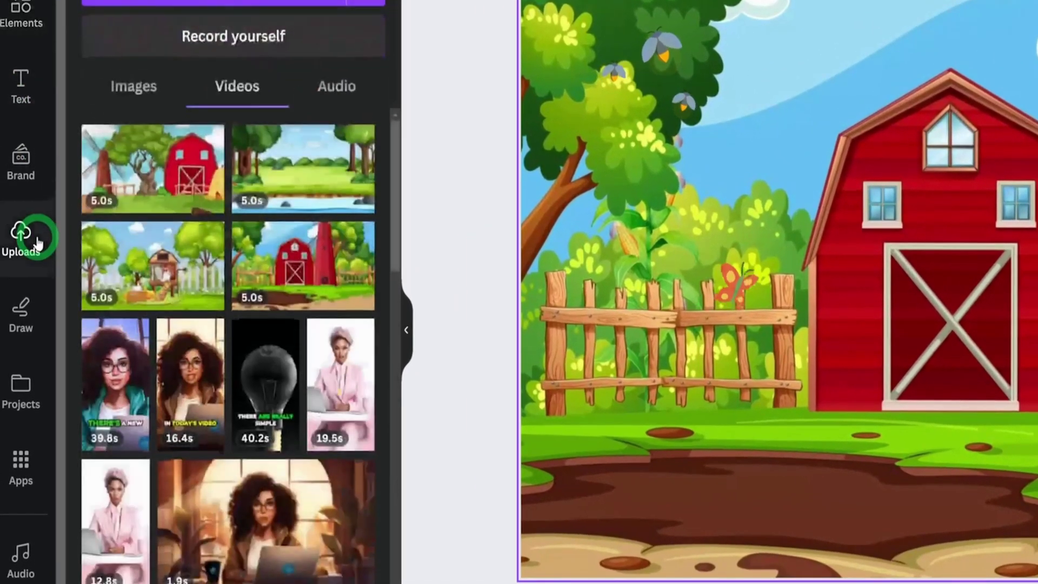
pyautogui.click(284, 99)
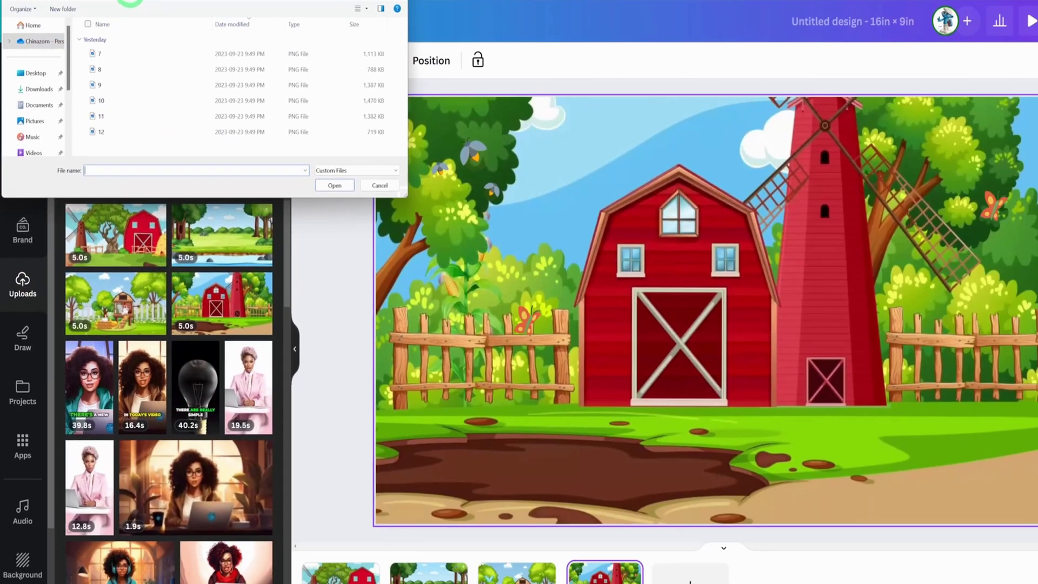
pyautogui.click(129, 1)
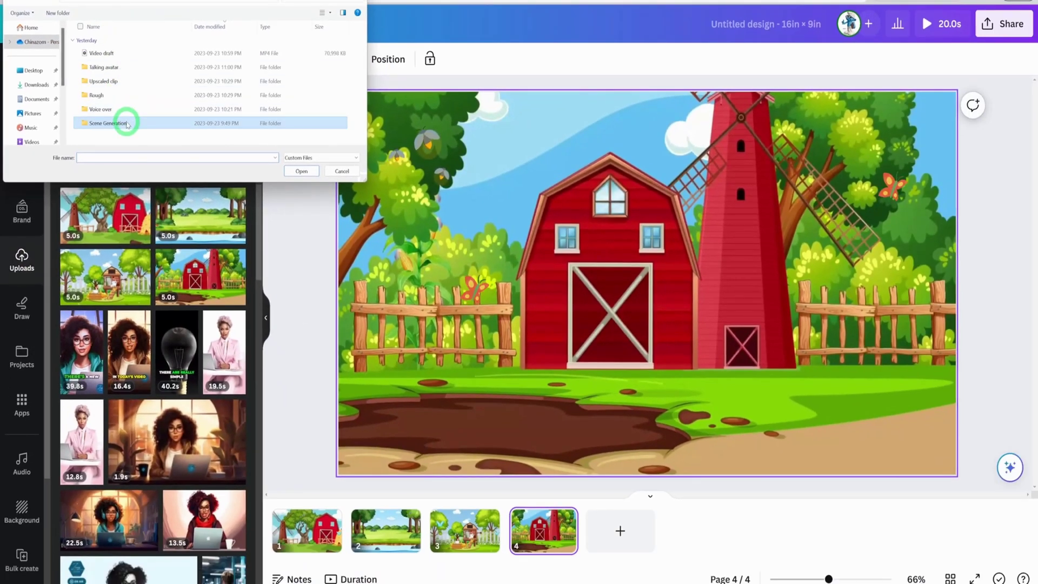
pyautogui.click(124, 119)
pyautogui.doubleClick(108, 109)
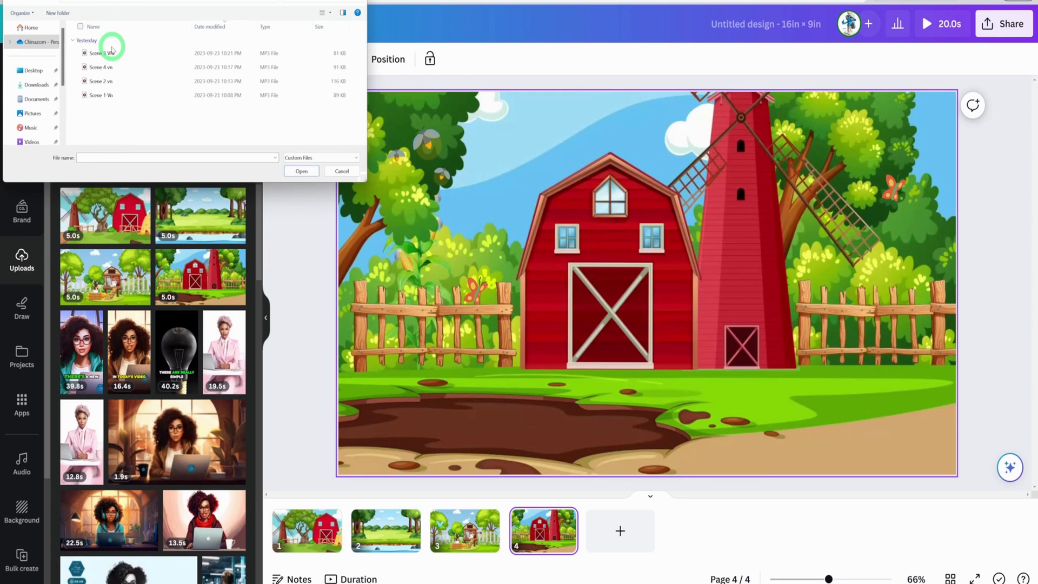
pyautogui.moveTo(116, 126); pyautogui.dragTo(131, 57)
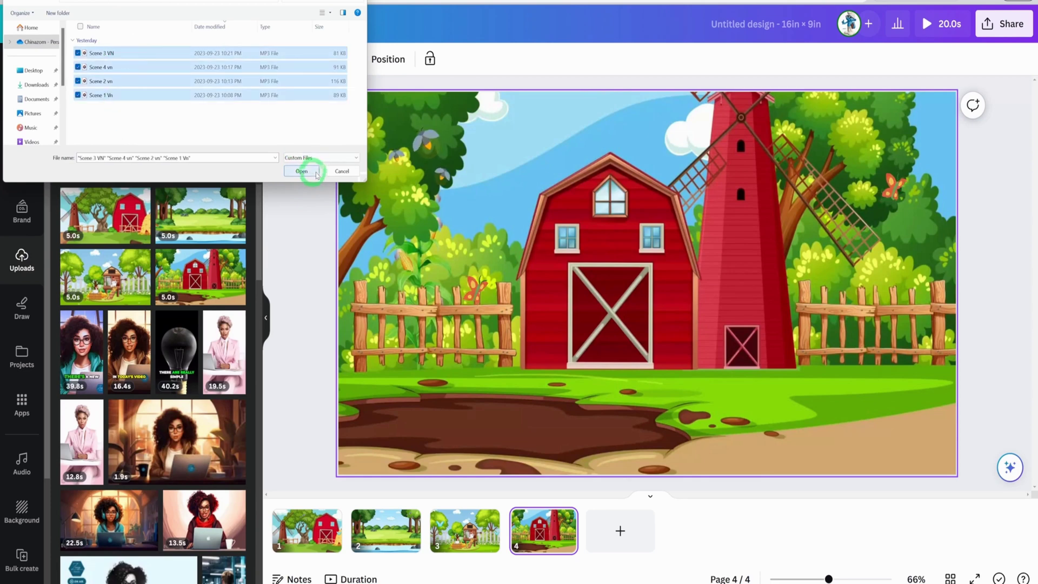
pyautogui.click(316, 172)
pyautogui.click(212, 162)
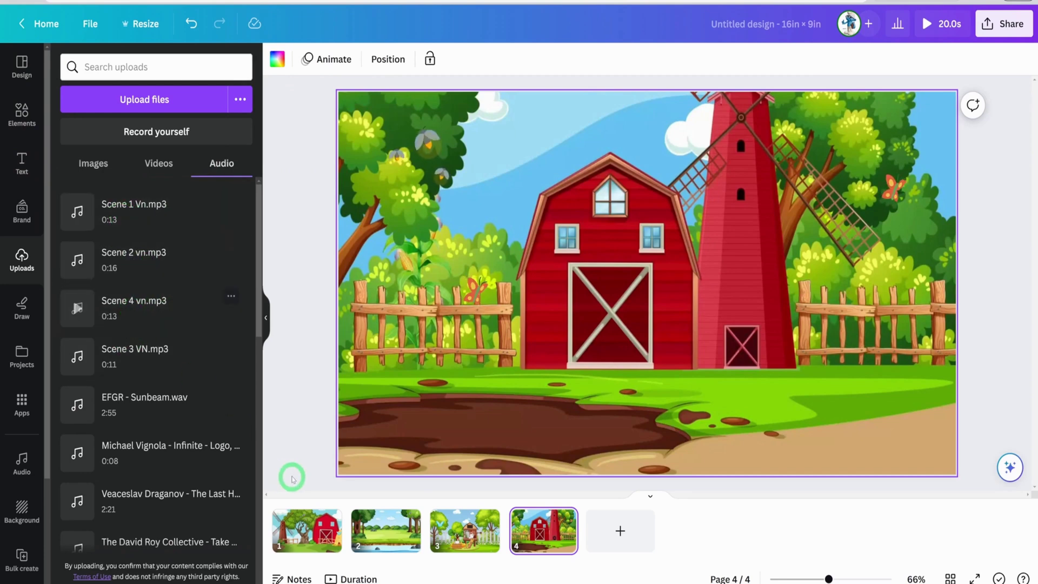
# Step: Add Scene 1 Vn.mp3 to the timeline and paste two copies of page 1
pyautogui.moveTo(120, 221); pyautogui.dragTo(290, 545)
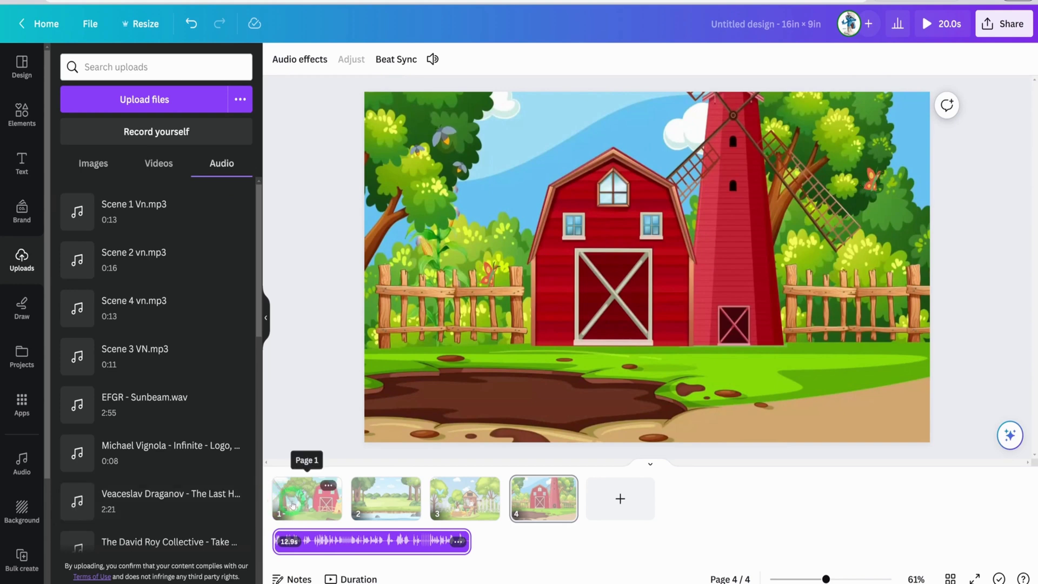
pyautogui.click(296, 504)
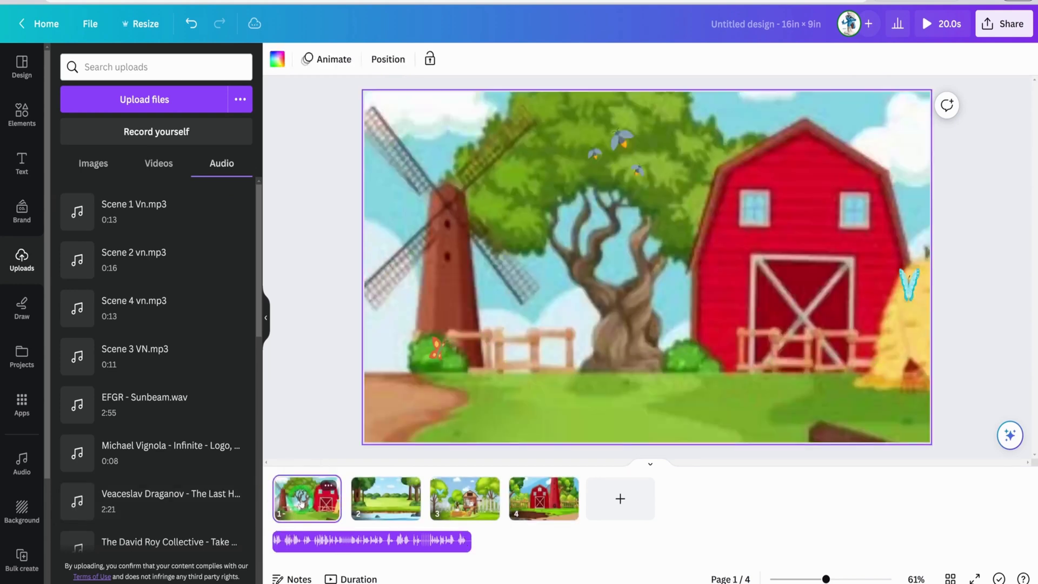
pyautogui.hotkey('ctrl', 'c')
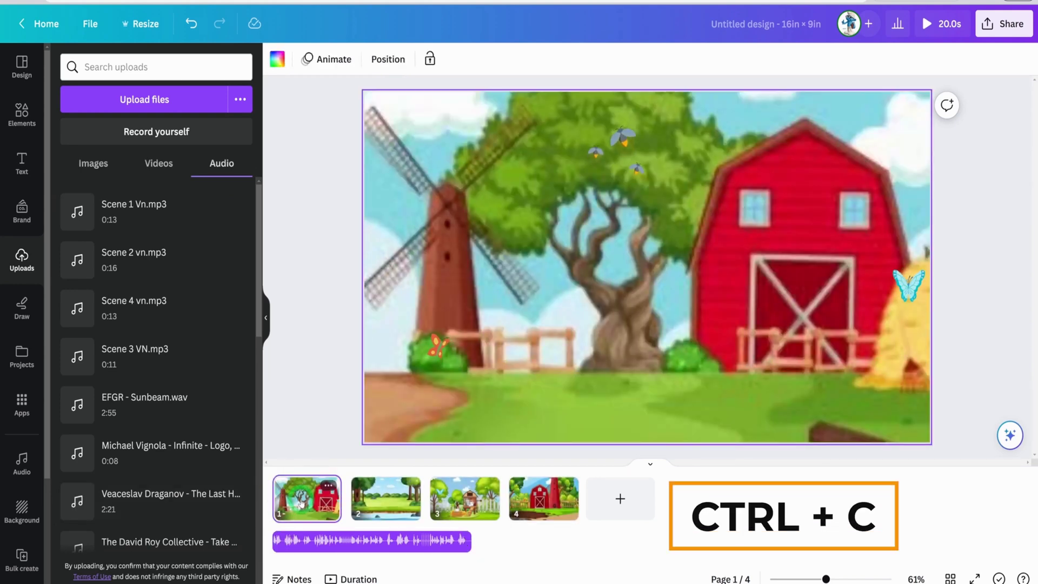
pyautogui.hotkey('ctrl', 'v')
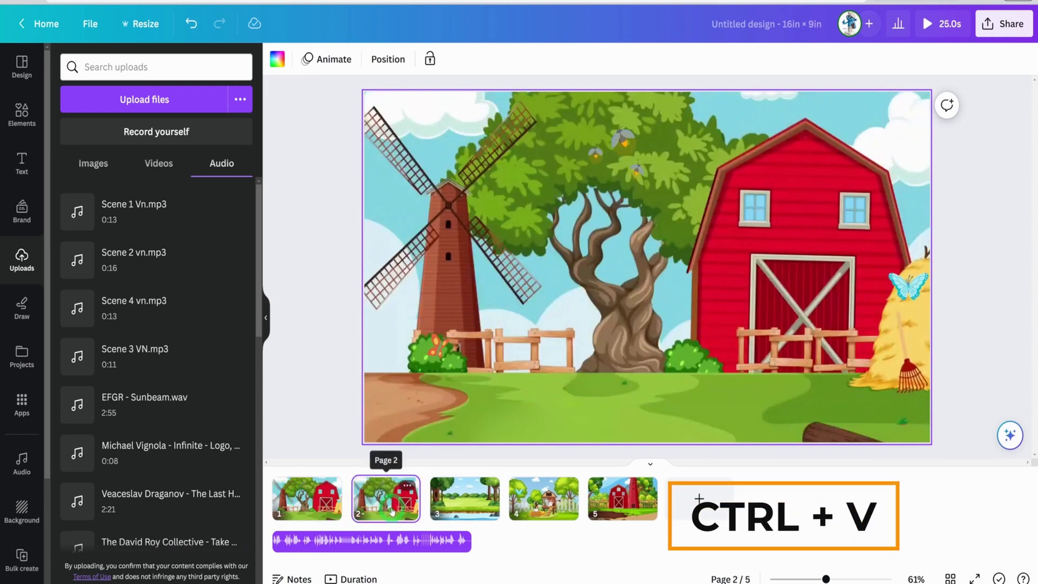
pyautogui.hotkey('ctrl', 'v')
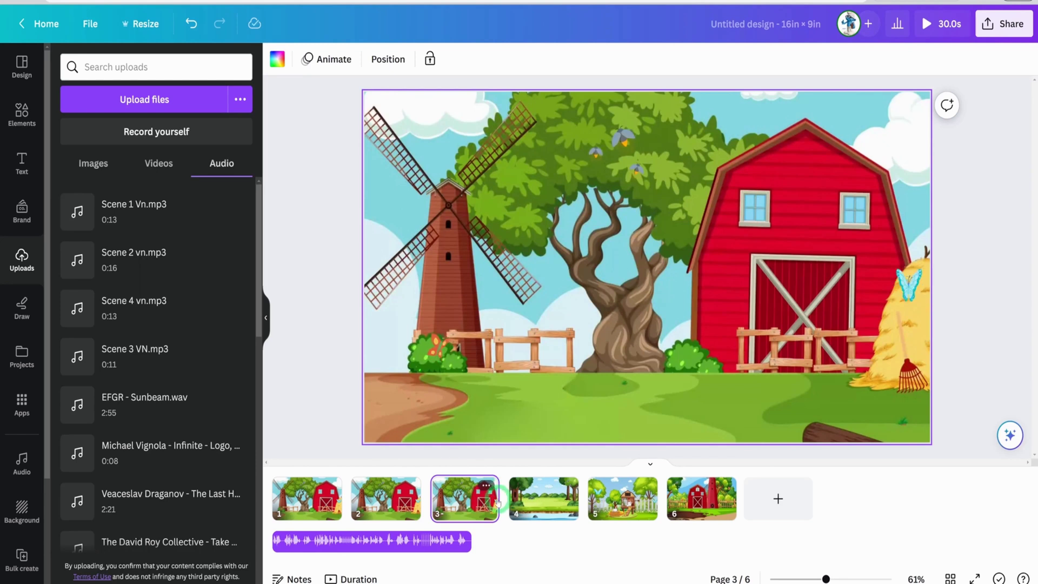
# Step: Trim the third page to 3.0 s to end with the narration, then rewind the playhead
pyautogui.click(465, 539)
pyautogui.click(493, 508)
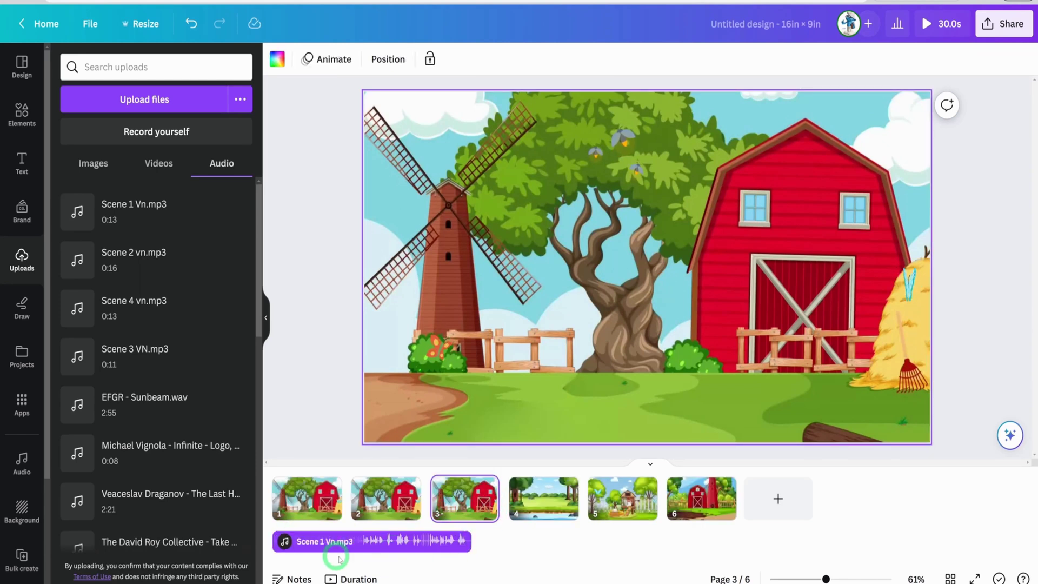
pyautogui.click(357, 578)
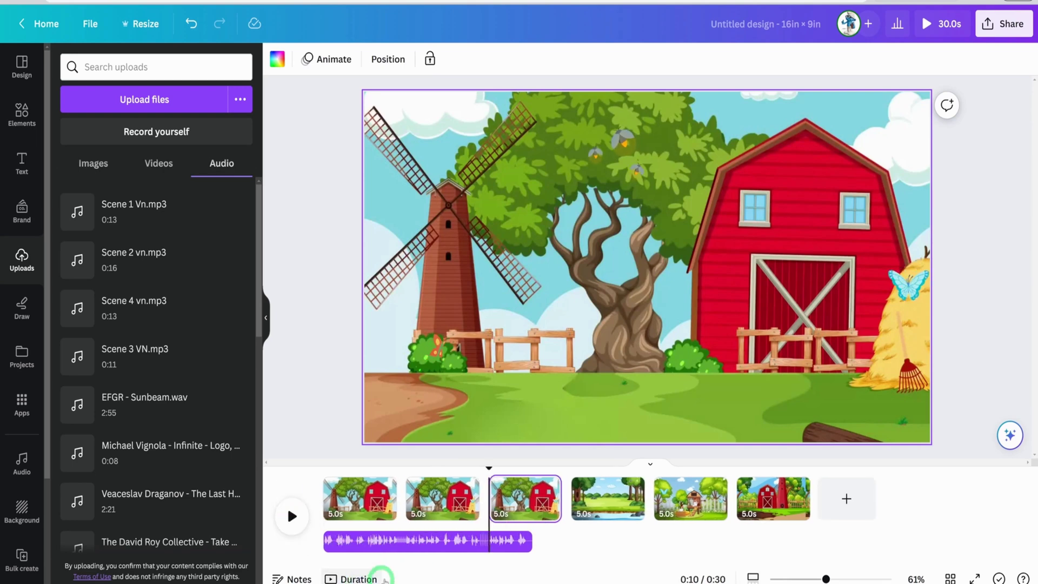
pyautogui.moveTo(562, 516); pyautogui.dragTo(527, 504)
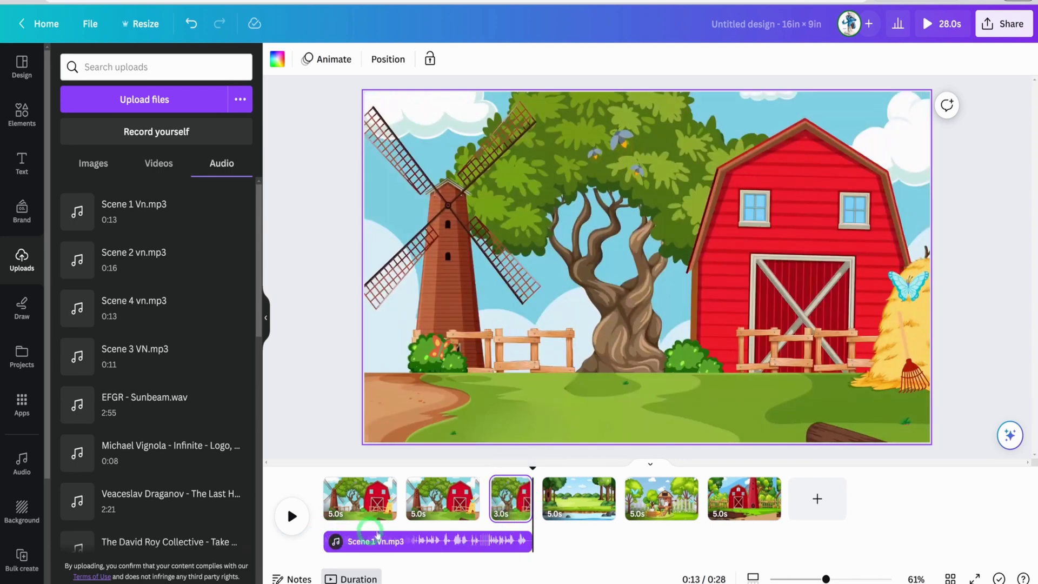
pyautogui.click(327, 538)
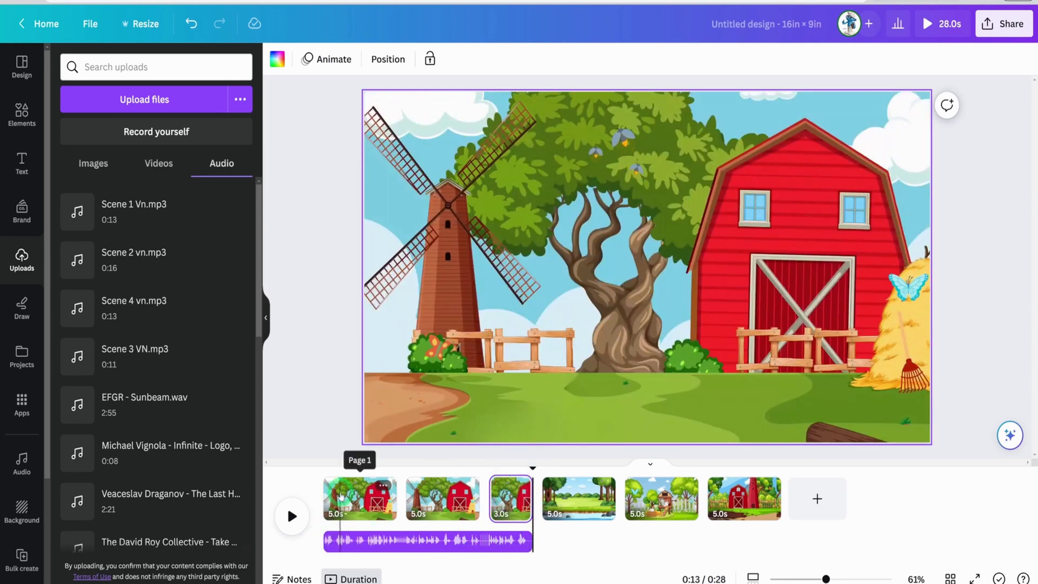
pyautogui.click(522, 559)
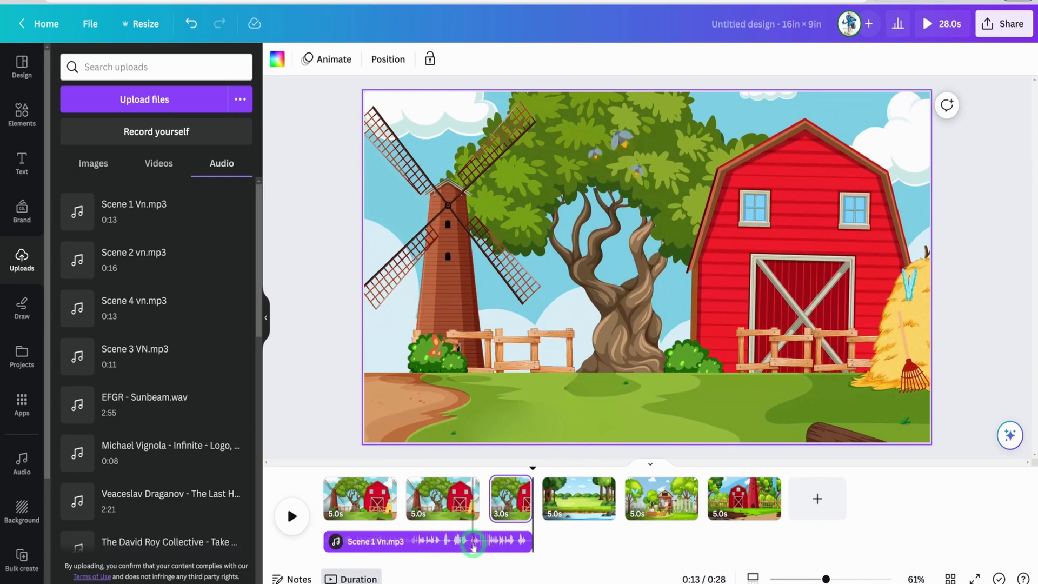
pyautogui.click(447, 513)
pyautogui.click(513, 471)
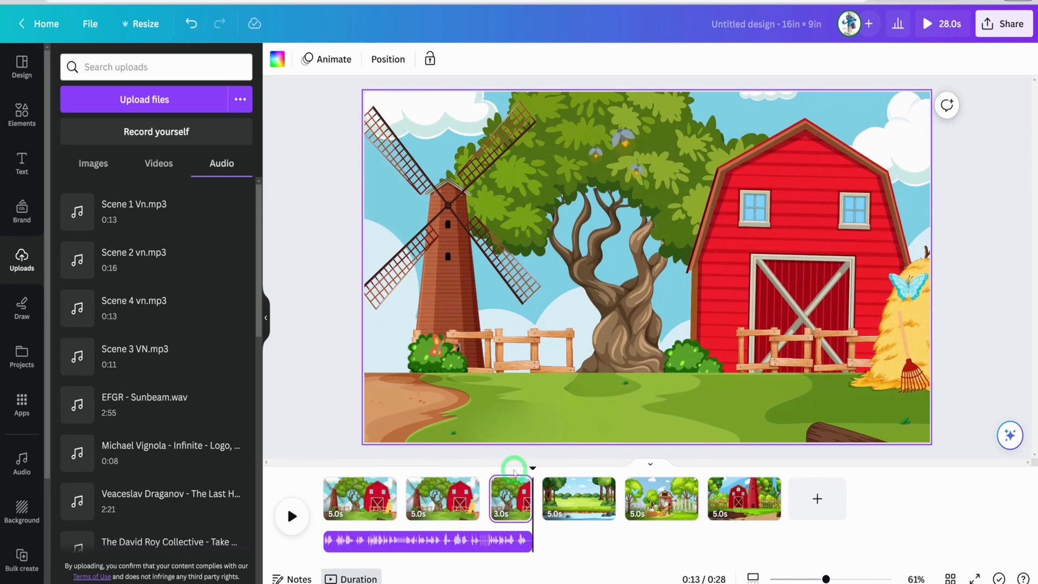
pyautogui.moveTo(530, 467)
pyautogui.mouseDown()
pyautogui.moveTo(322, 478)
pyautogui.moveTo(527, 468)
pyautogui.mouseUp()
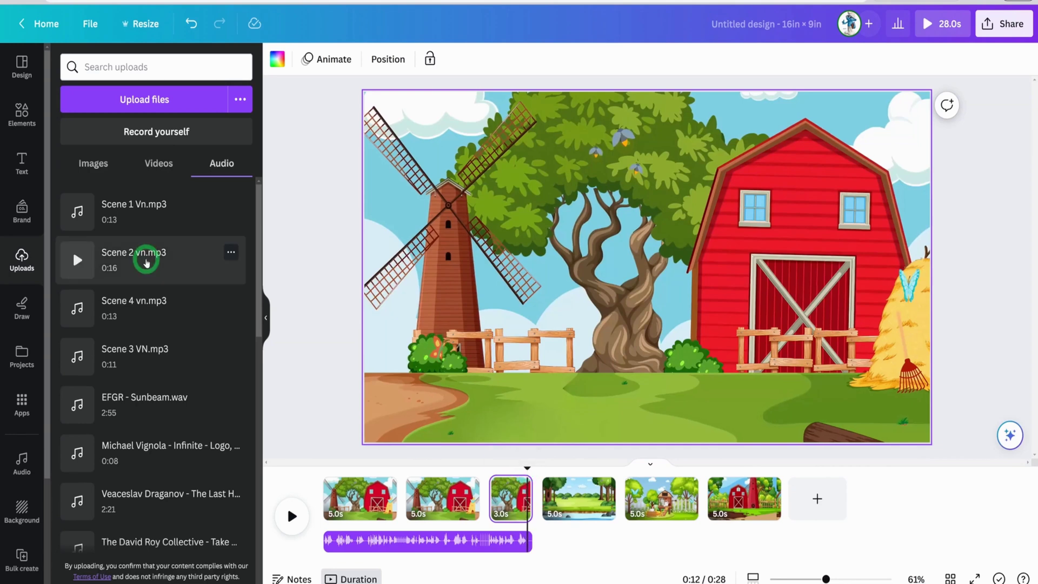
# Step: Add Scene 2 vn.mp3, repeat the river page and trim the last copy to 2.1 s
pyautogui.moveTo(144, 262); pyautogui.dragTo(545, 512)
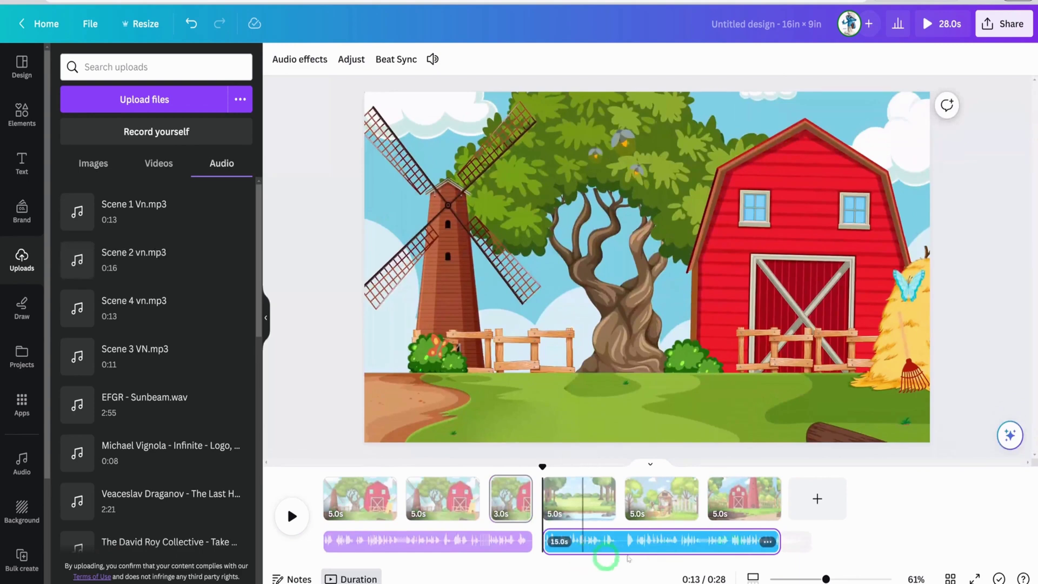
pyautogui.click(573, 505)
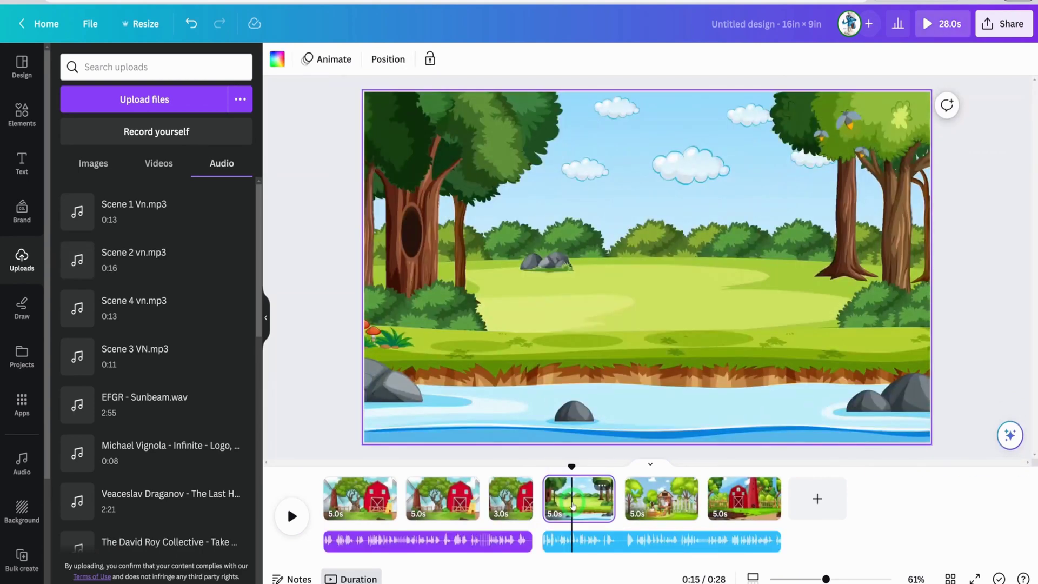
pyautogui.hotkey('ctrl', 'd')
pyautogui.hotkey('ctrl', 'd')
pyautogui.hotkey('ctrl', 'd')
pyautogui.moveTo(863, 502); pyautogui.dragTo(819, 505)
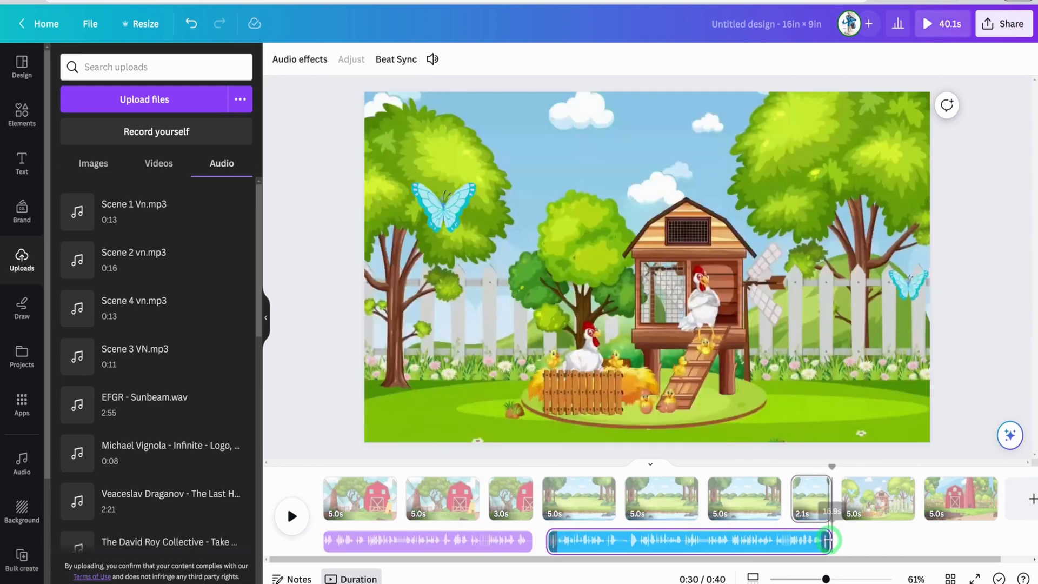
pyautogui.click(587, 468)
pyautogui.moveTo(587, 468)
pyautogui.mouseDown()
pyautogui.moveTo(544, 468)
pyautogui.moveTo(588, 468)
pyautogui.mouseUp()
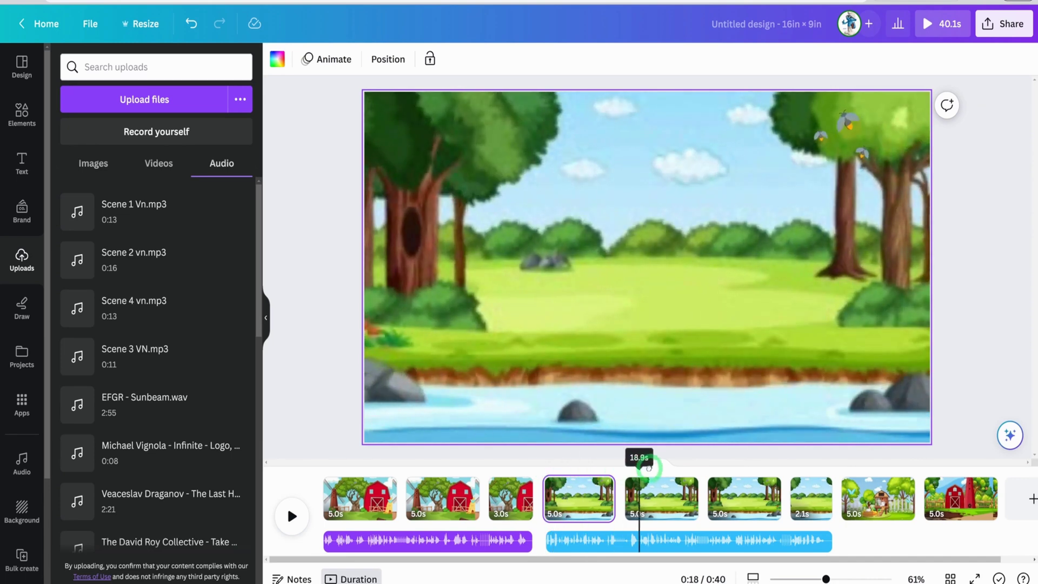
pyautogui.moveTo(648, 467); pyautogui.dragTo(540, 470)
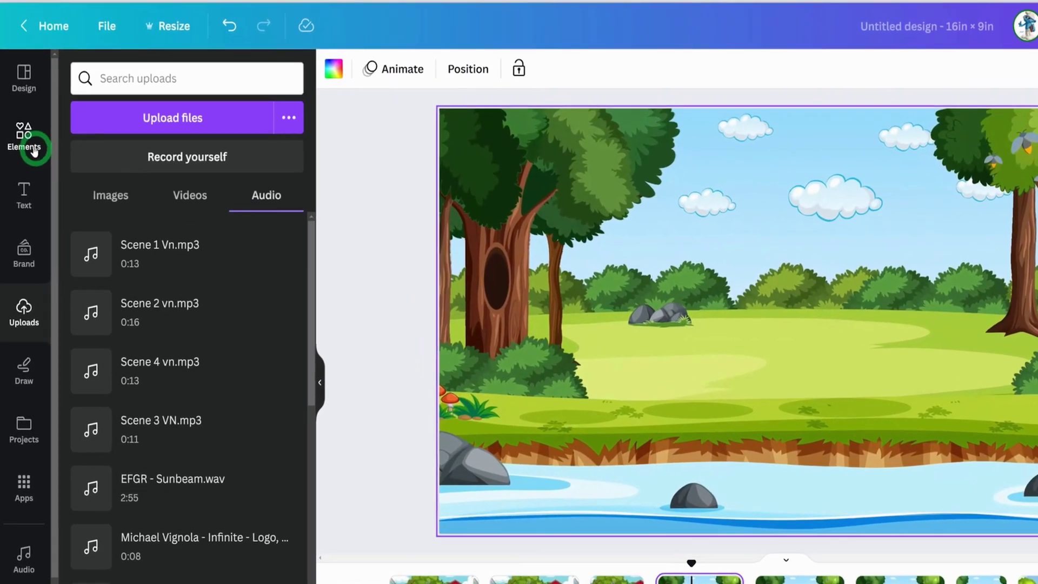
# Step: Add the black-and-white cow from Elements, shrink it and set it on the grass
pyautogui.click(25, 121)
pyautogui.click(32, 153)
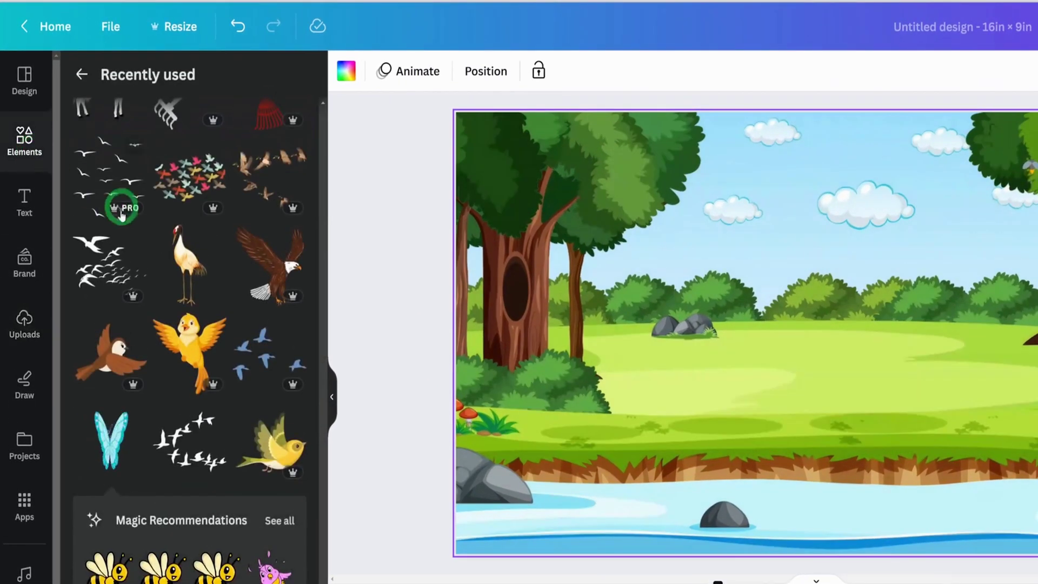
pyautogui.click(135, 298)
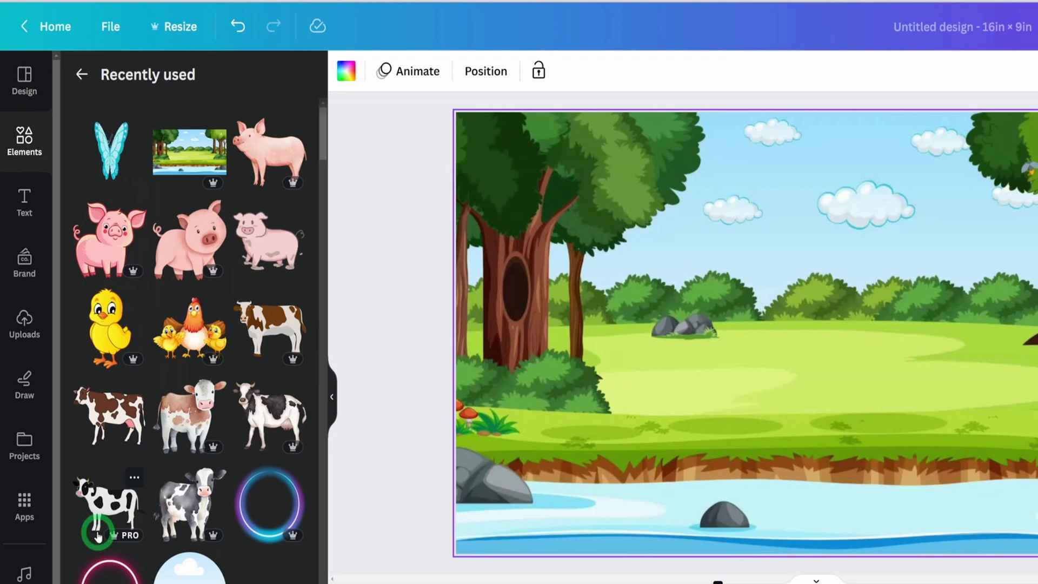
pyautogui.click(100, 516)
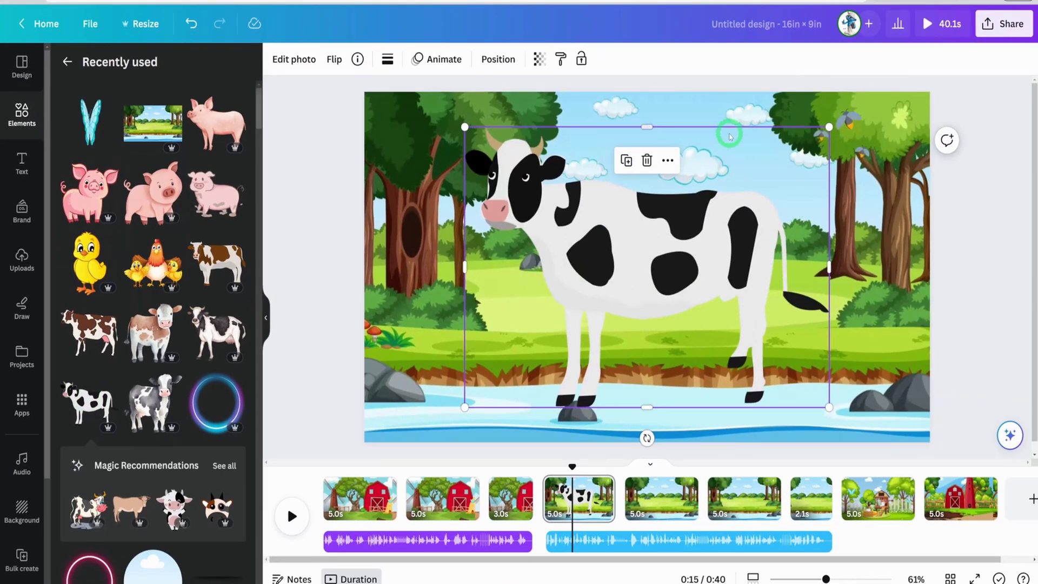
pyautogui.moveTo(822, 130); pyautogui.dragTo(586, 314)
pyautogui.moveTo(537, 354); pyautogui.dragTo(524, 295)
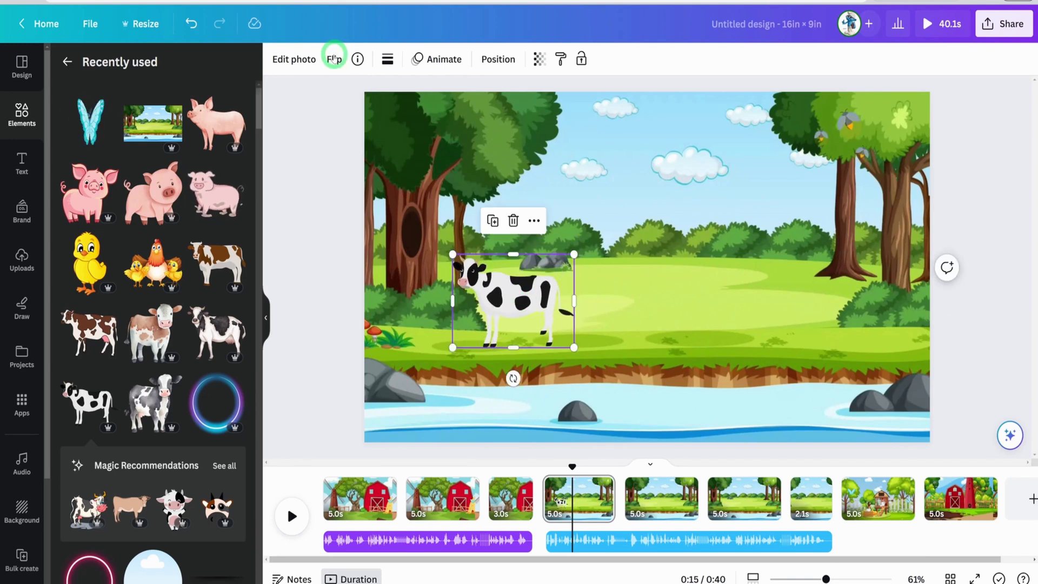
# Step: Flip the cow horizontally to face right and move it to the left edge beside the tree
pyautogui.click(332, 59)
pyautogui.click(385, 95)
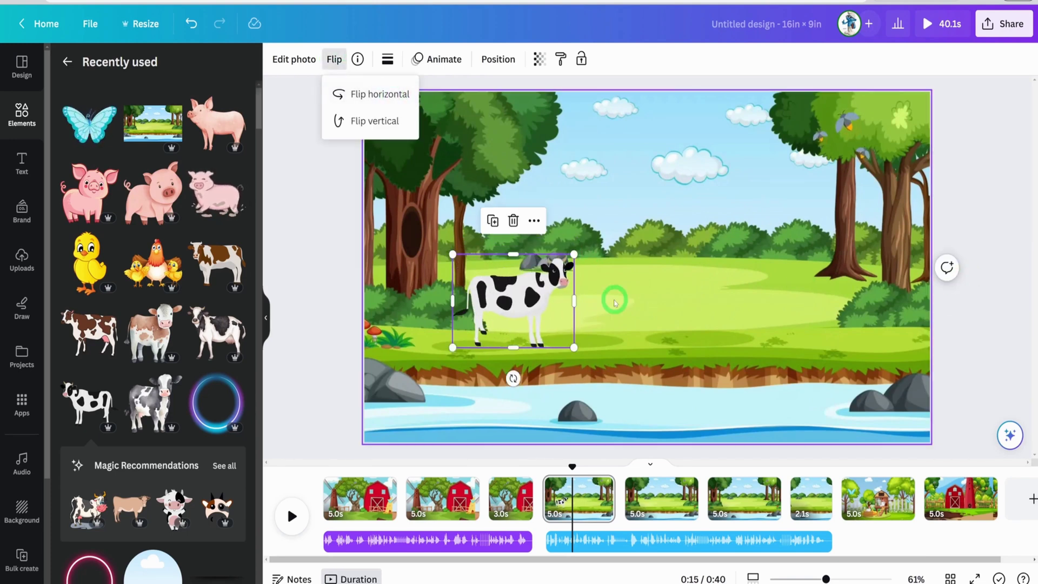
pyautogui.click(545, 286)
pyautogui.moveTo(545, 286); pyautogui.dragTo(460, 290)
pyautogui.moveTo(319, 281); pyautogui.dragTo(332, 295)
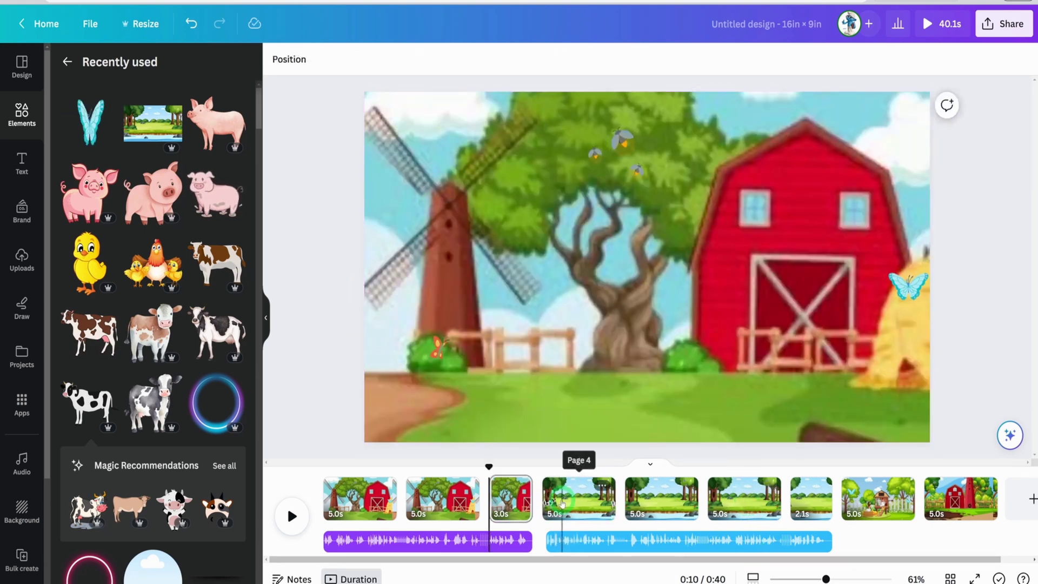
pyautogui.click(562, 503)
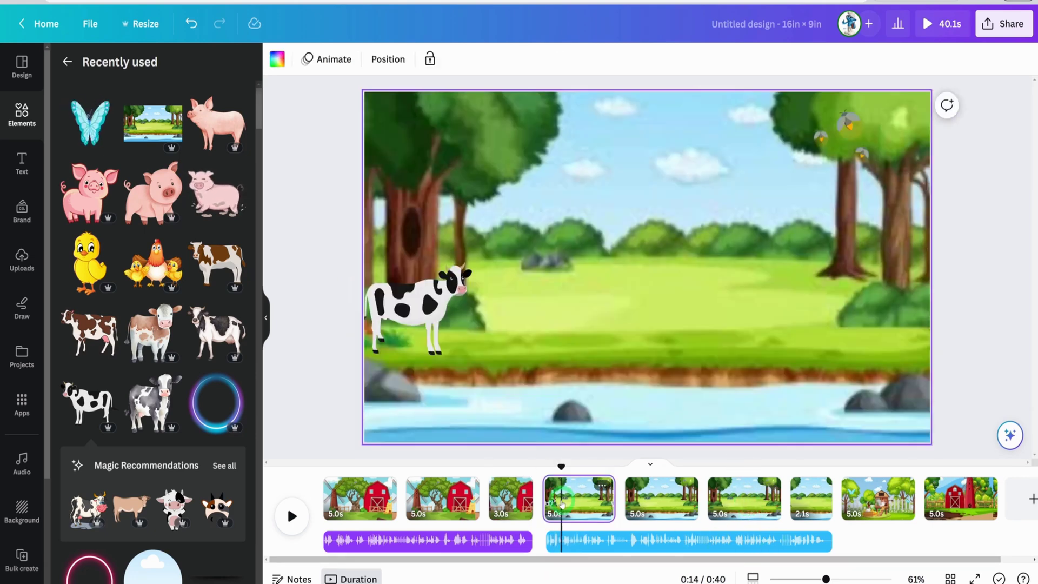
pyautogui.click(416, 309)
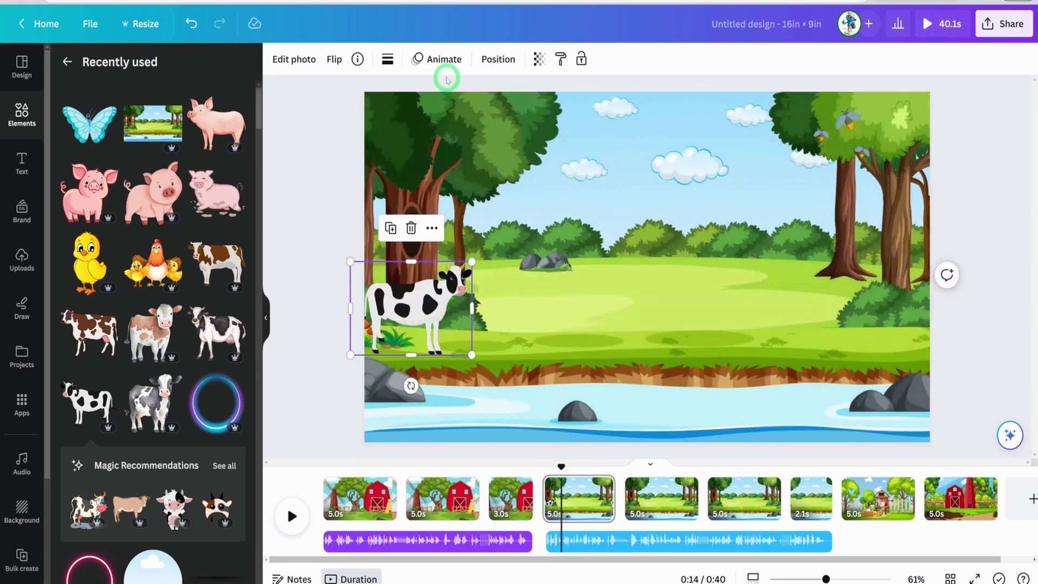
# Step: Give the cow a custom animation path dragged rightward across the meadow
pyautogui.click(445, 60)
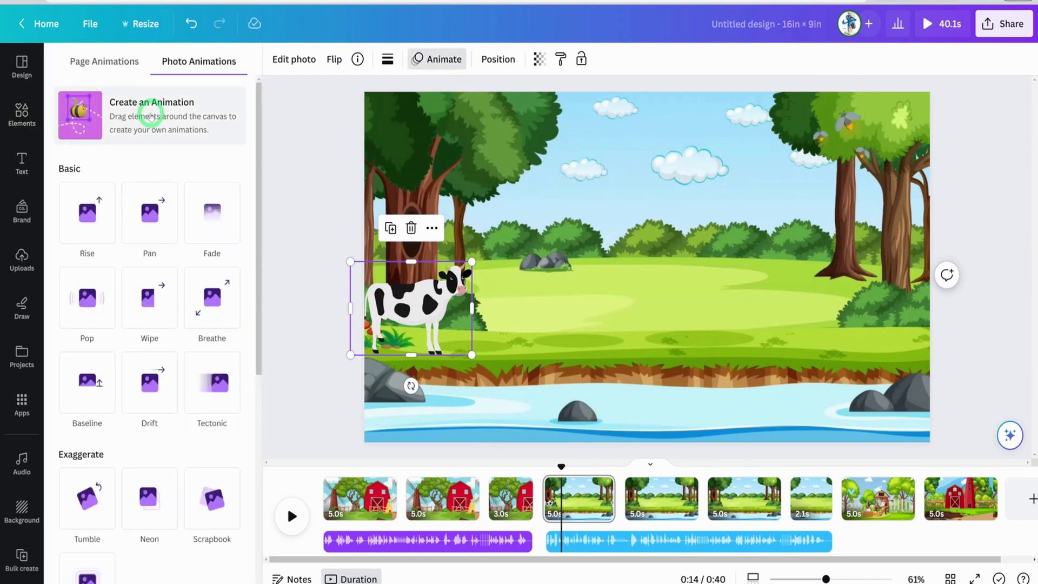
pyautogui.click(150, 115)
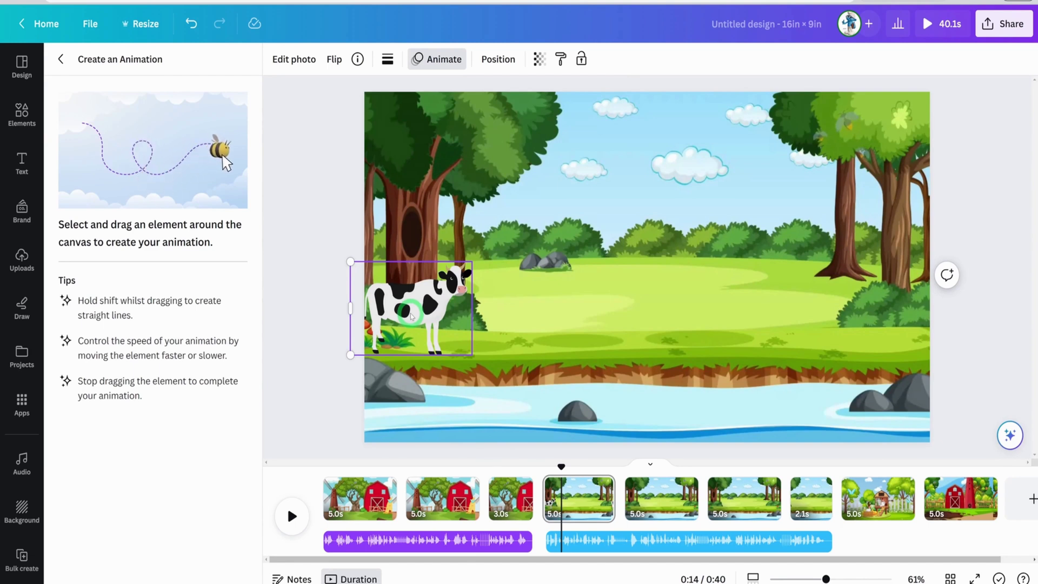
pyautogui.moveTo(411, 315)
pyautogui.mouseDown()
pyautogui.moveTo(509, 321)
pyautogui.moveTo(563, 313)
pyautogui.mouseUp()
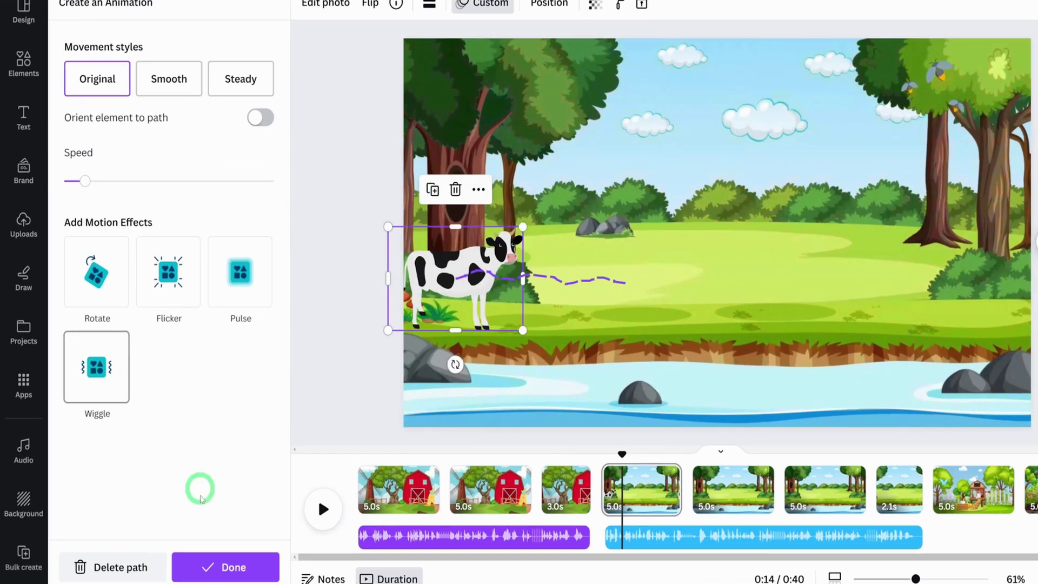
pyautogui.click(189, 568)
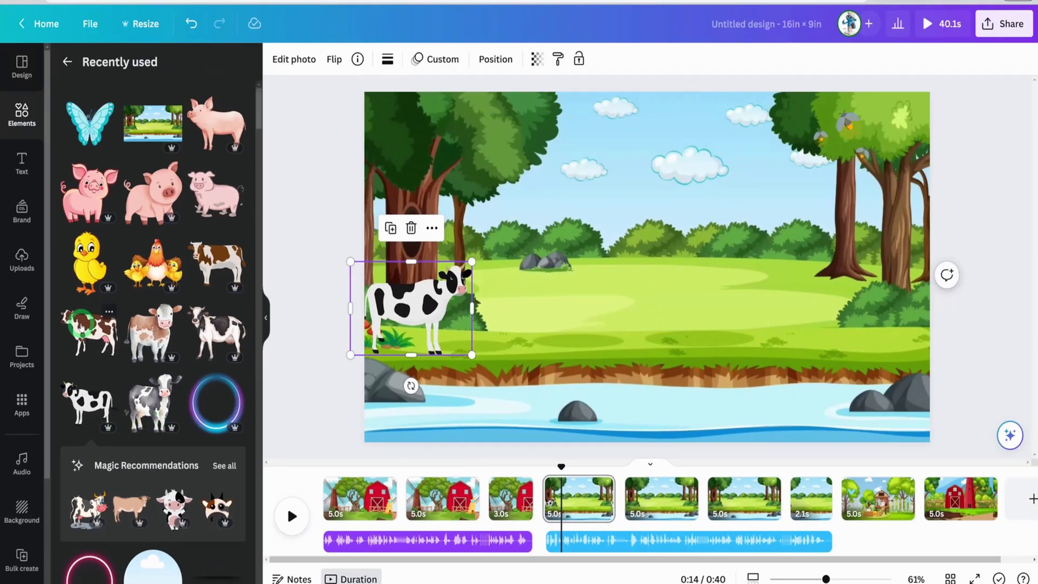
# Step: Add a small brown spotted cow in the distant meadow
pyautogui.click(86, 327)
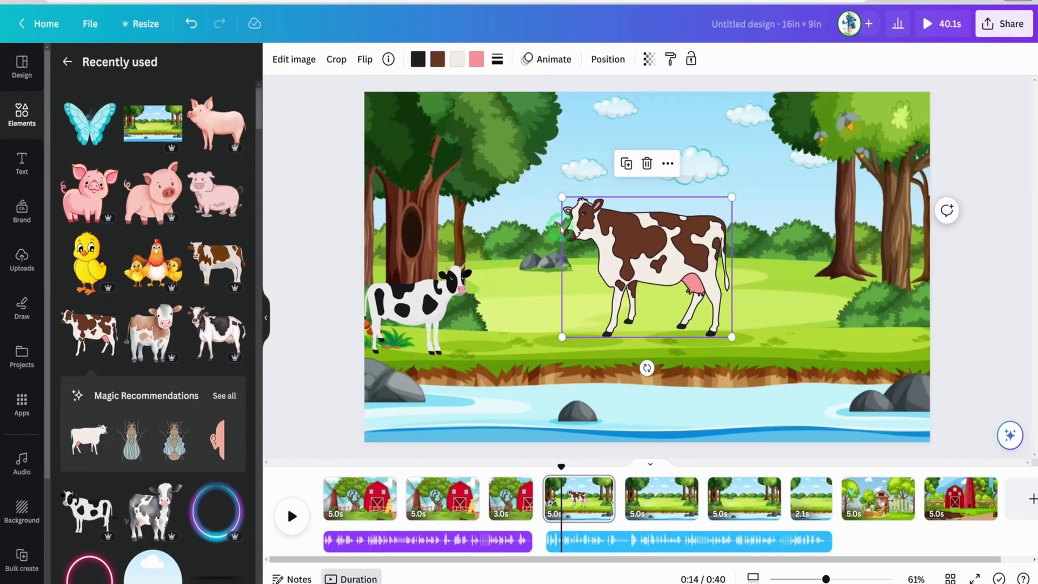
pyautogui.moveTo(562, 197); pyautogui.dragTo(644, 258)
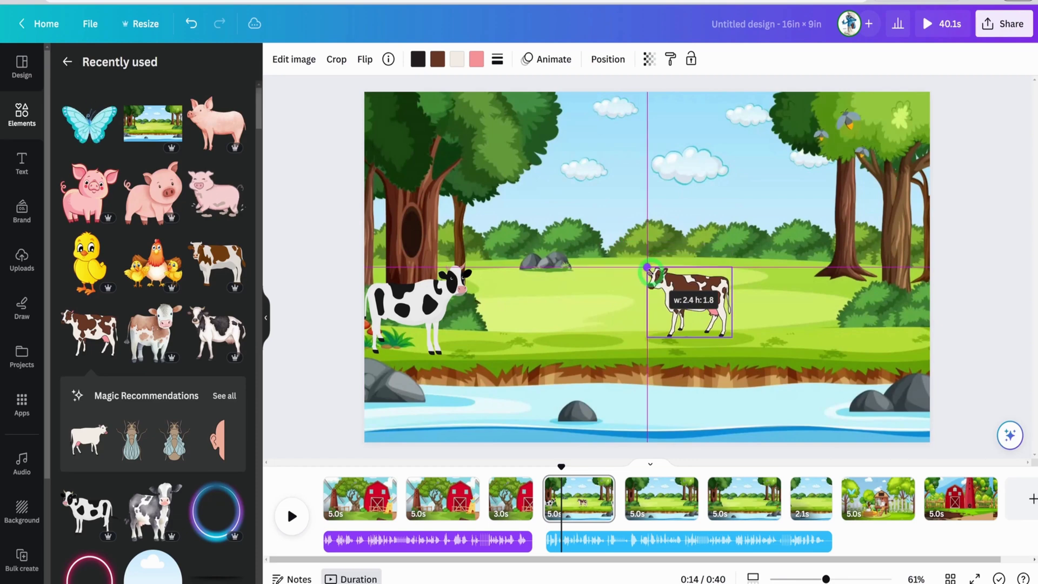
pyautogui.moveTo(697, 298); pyautogui.dragTo(876, 307)
# Step: Preview the walking cow's animation by playing and scrubbing to 0:16
pyautogui.click(426, 284)
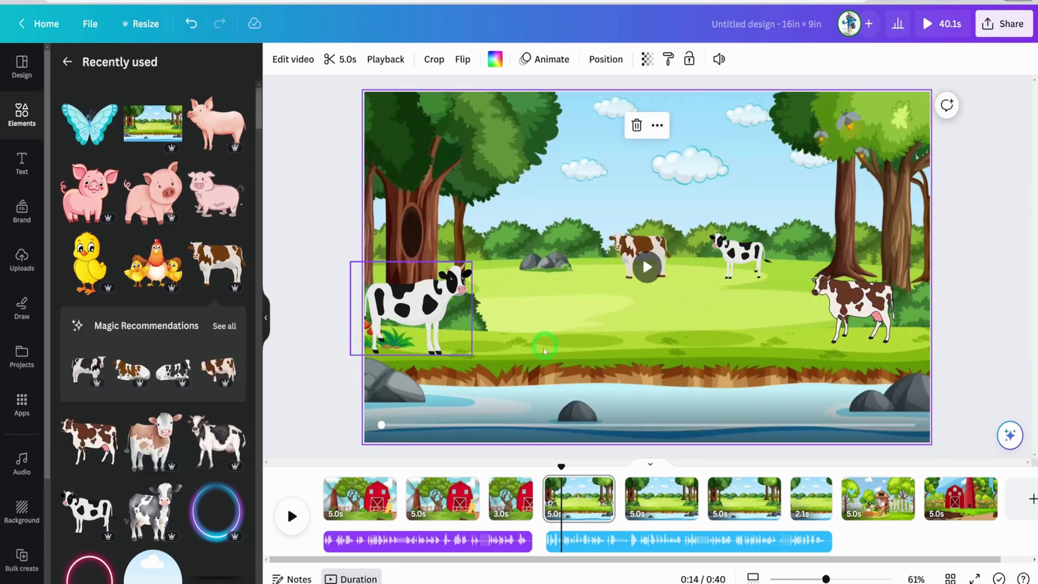
pyautogui.moveTo(560, 468); pyautogui.dragTo(543, 471)
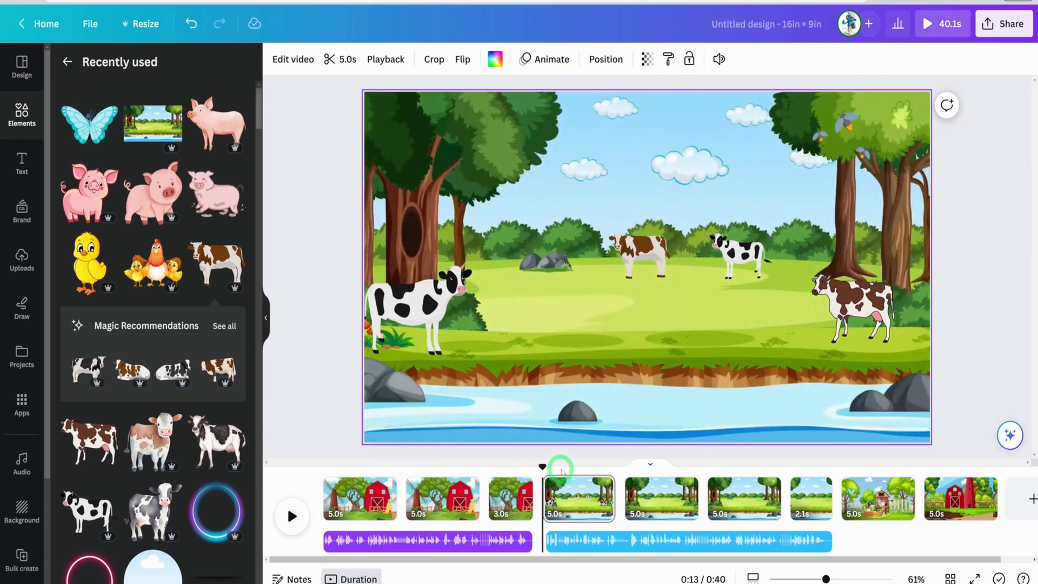
pyautogui.click(292, 513)
pyautogui.click(597, 483)
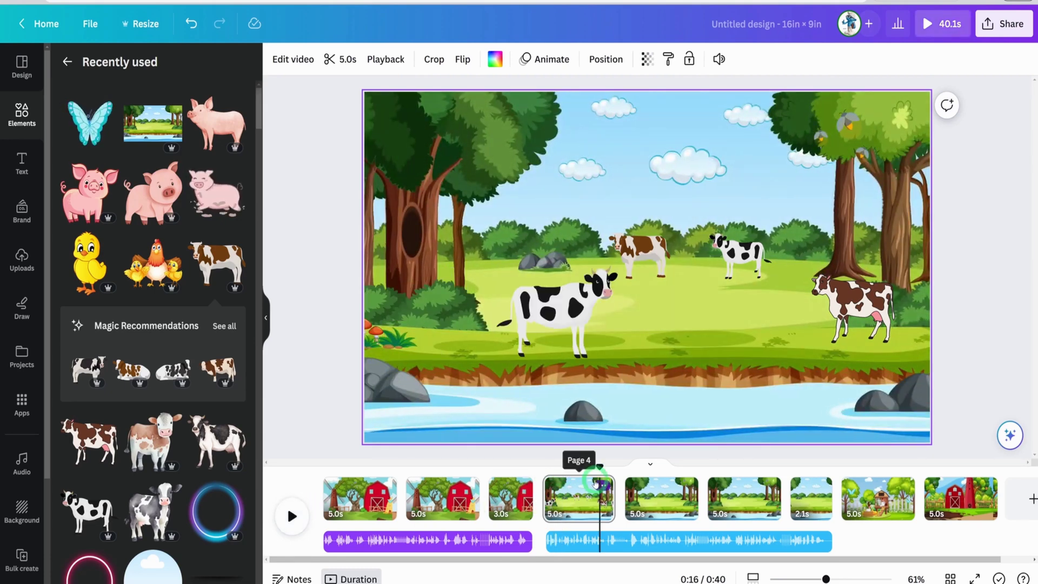
pyautogui.moveTo(600, 466)
pyautogui.mouseDown()
pyautogui.moveTo(563, 466)
pyautogui.moveTo(592, 466)
pyautogui.mouseUp()
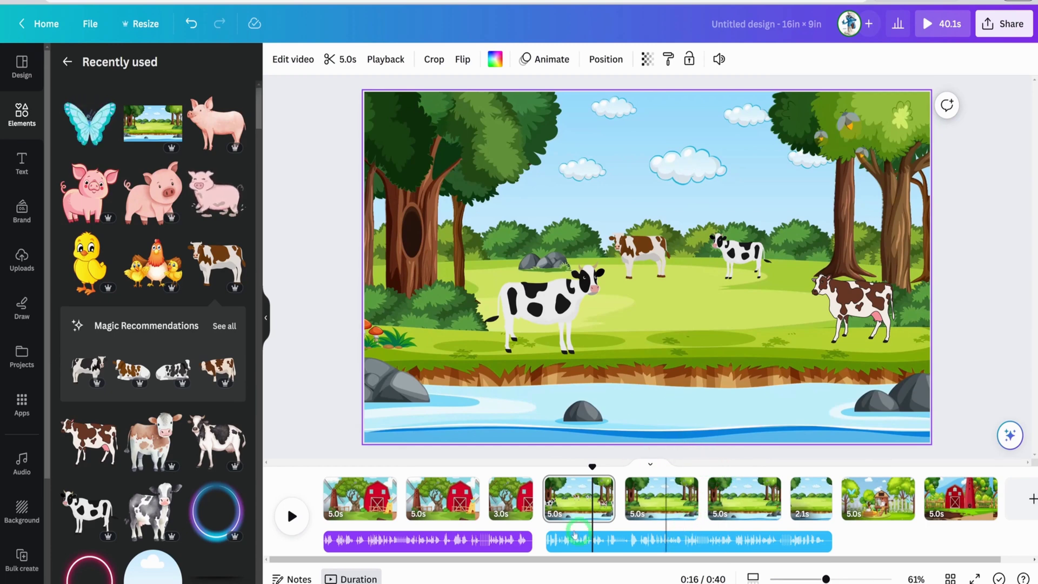
# Step: Select the three cows on page 4 in turn, then all elements with Ctrl+A
pyautogui.click(666, 497)
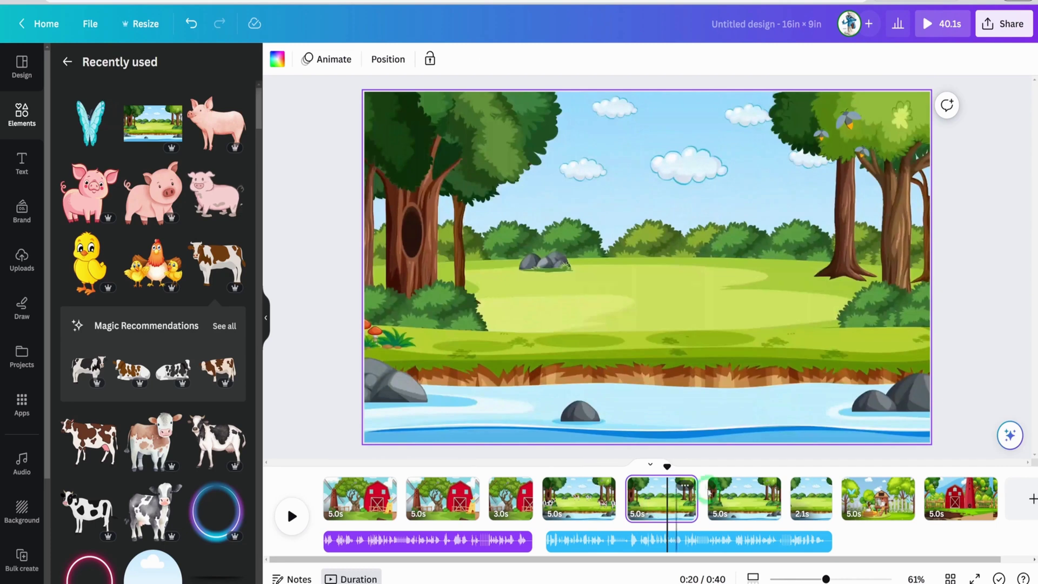
pyautogui.click(615, 499)
pyautogui.click(653, 240)
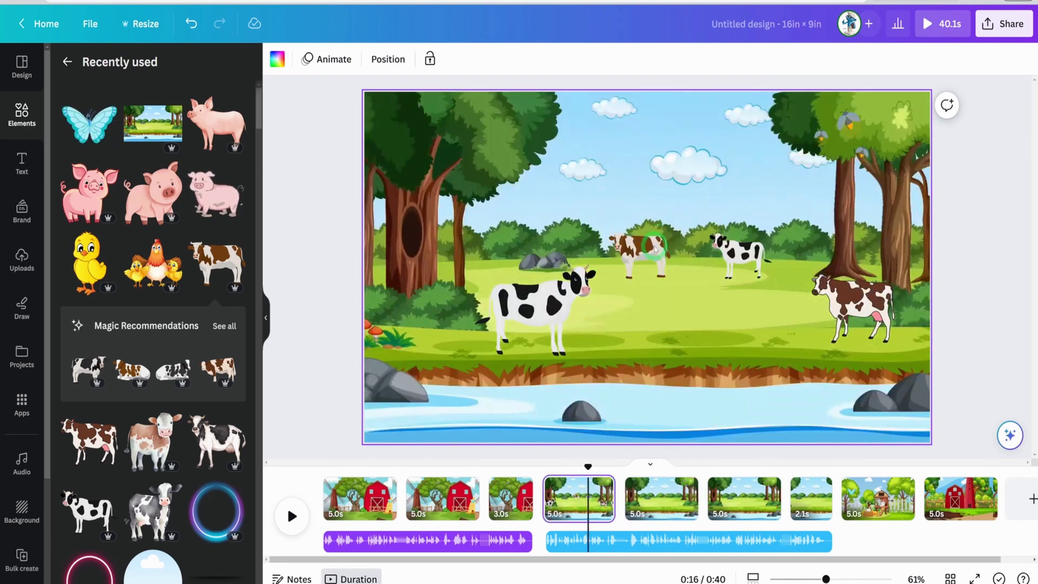
pyautogui.click(735, 263)
pyautogui.click(846, 303)
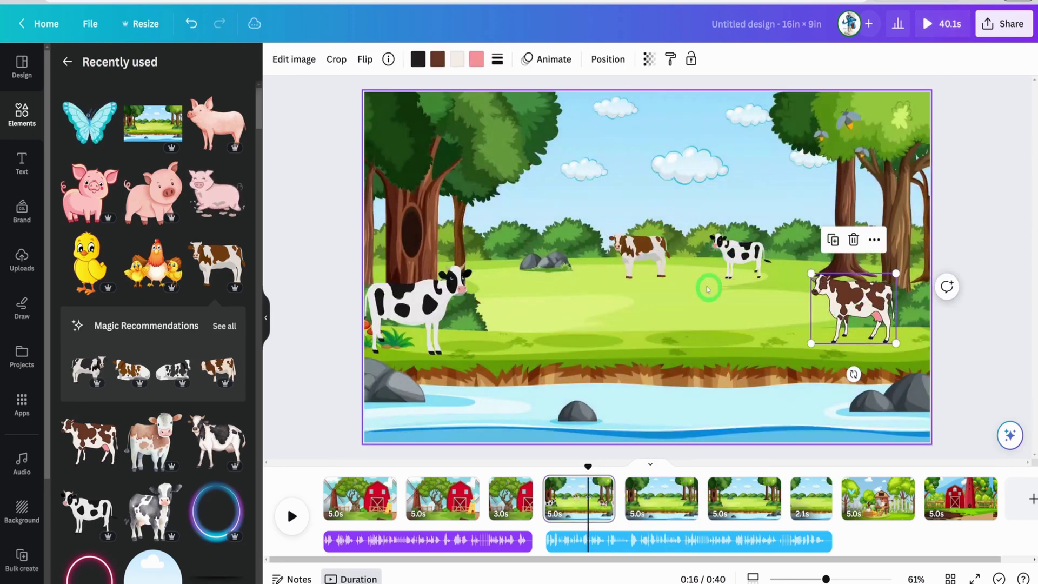
pyautogui.click(669, 261)
pyautogui.click(748, 254)
pyautogui.click(857, 309)
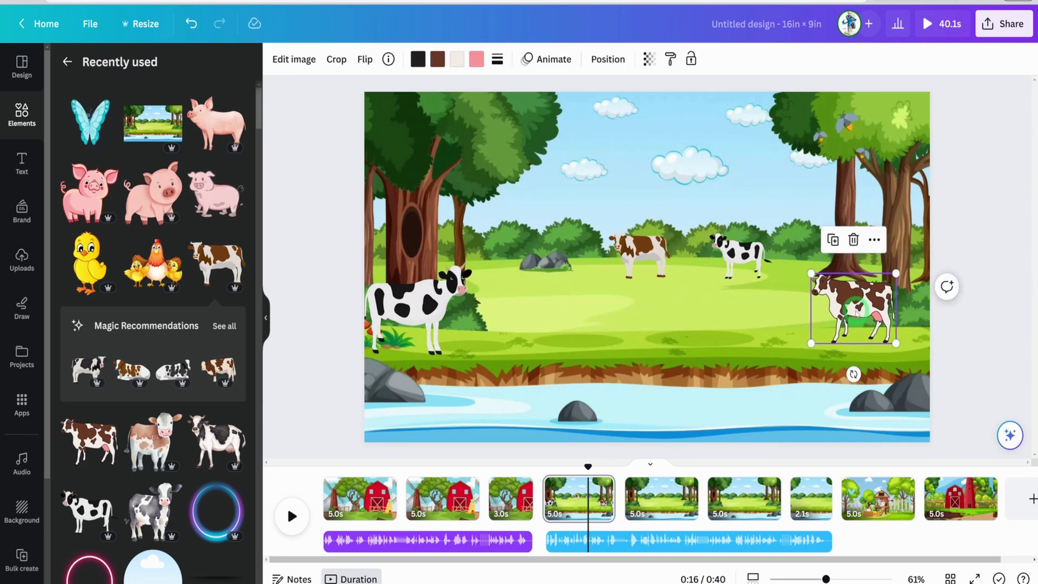
pyautogui.click(741, 292)
pyautogui.click(737, 258)
pyautogui.hotkey('ctrl', 'a')
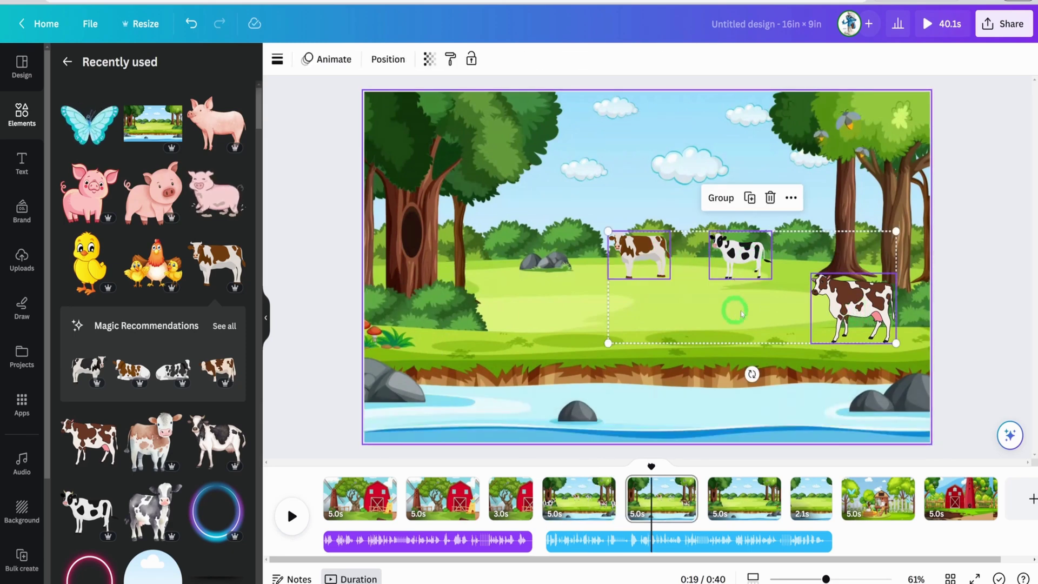
# Step: Move to the next scene, deselect the cows and scrub ahead along the timeline
pyautogui.click(739, 514)
pyautogui.click(732, 306)
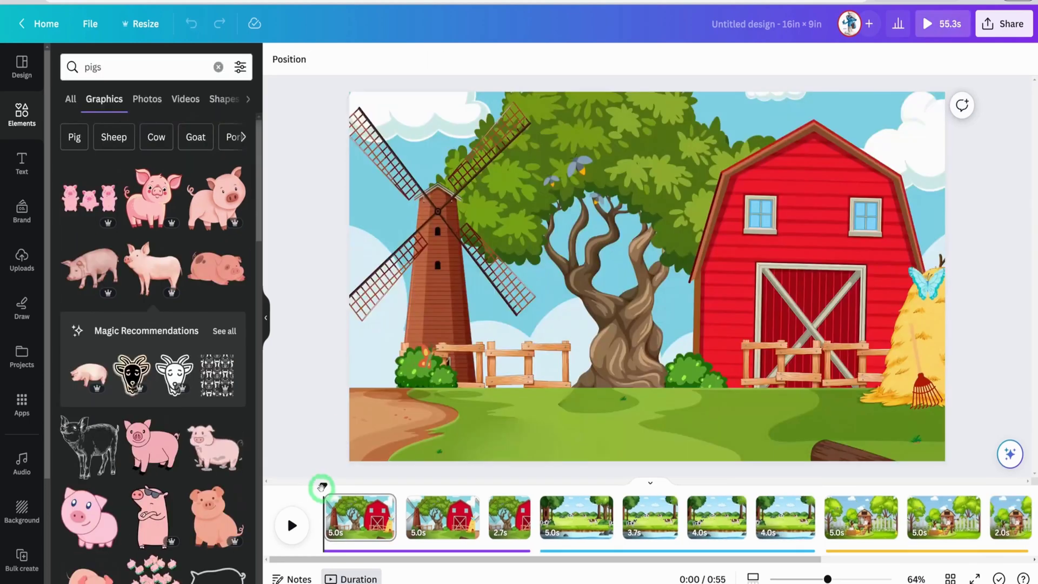
pyautogui.moveTo(323, 486); pyautogui.dragTo(758, 489)
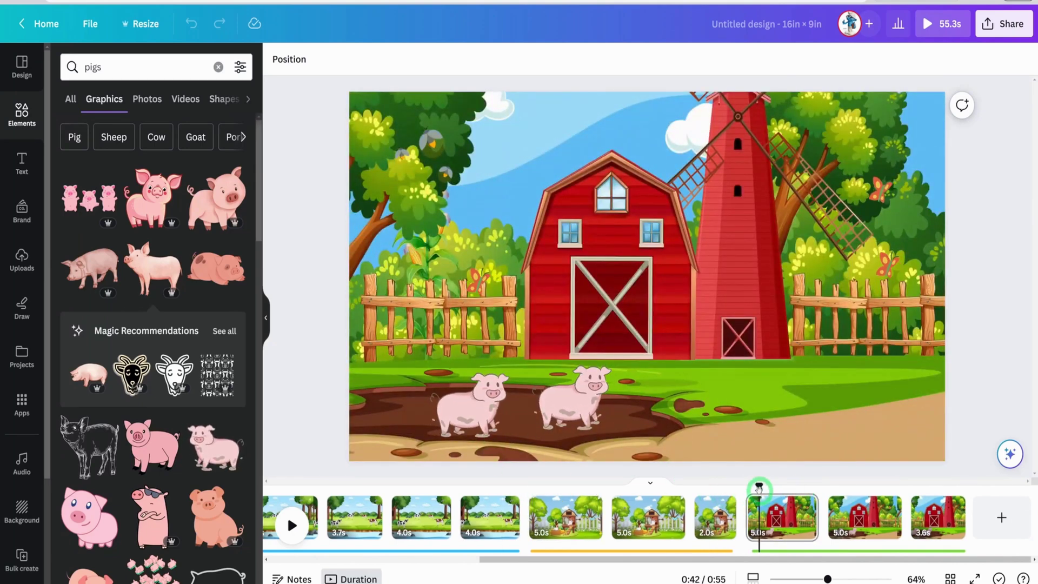
# Step: Preview the pigs' animation, then download all 13 pages as an MP4 at 4K (UHD) quality
pyautogui.moveTo(757, 489)
pyautogui.mouseDown()
pyautogui.moveTo(957, 490)
pyautogui.moveTo(759, 490)
pyautogui.mouseUp()
pyautogui.moveTo(678, 502); pyautogui.dragTo(224, 475)
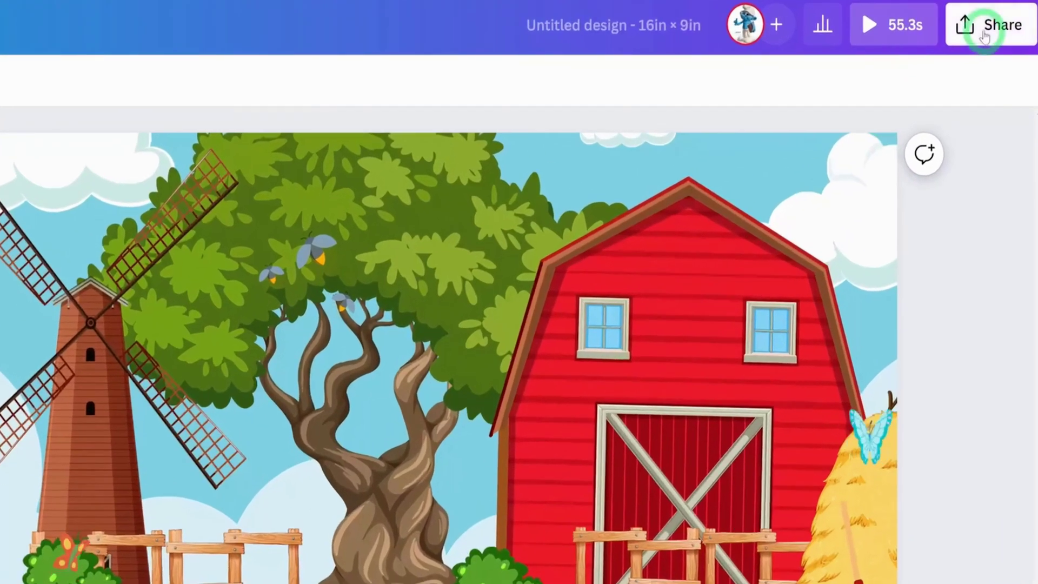
pyautogui.click(999, 27)
pyautogui.click(741, 557)
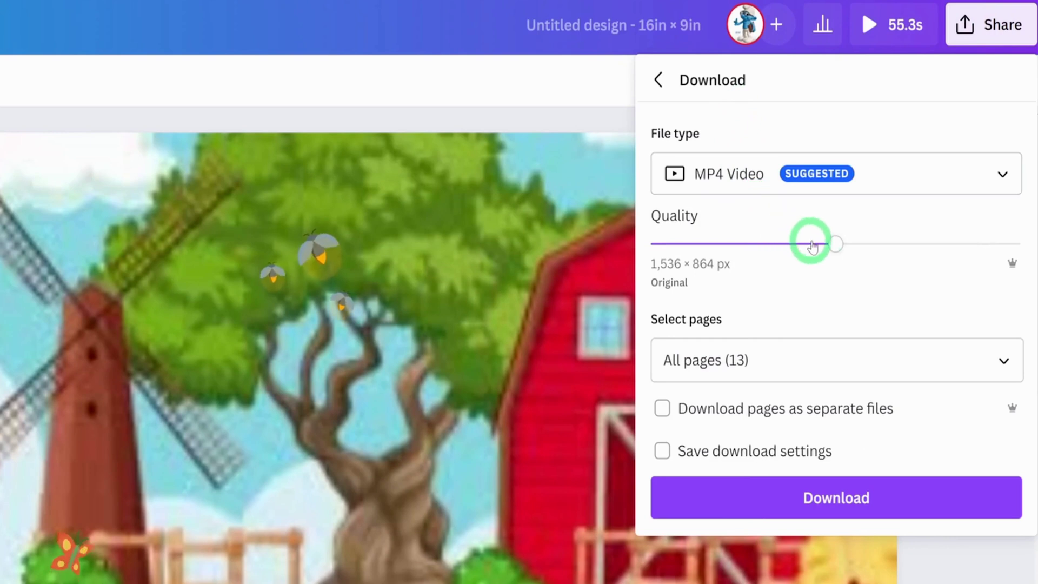
pyautogui.moveTo(835, 248); pyautogui.dragTo(1020, 246)
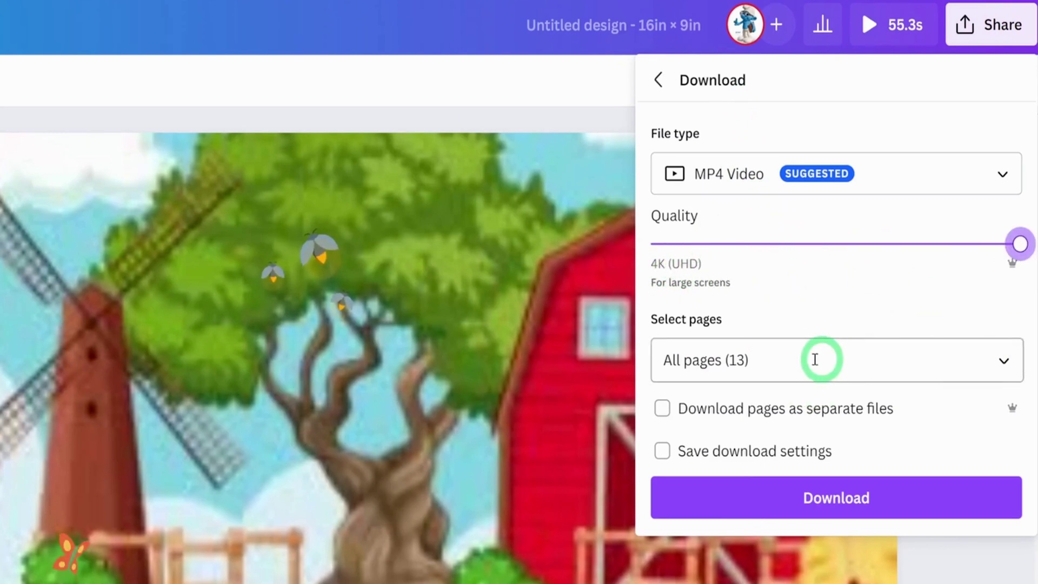
pyautogui.click(800, 498)
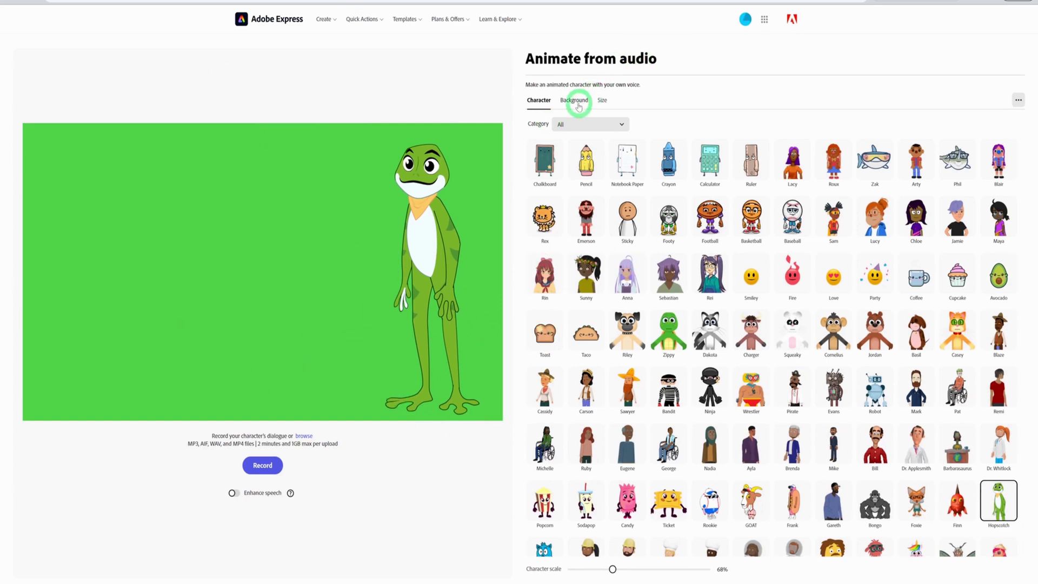
# Step: Keep the avatar video at YouTube landscape size and go to the green custom-colour background settings
pyautogui.scroll(-3, 829, 331)
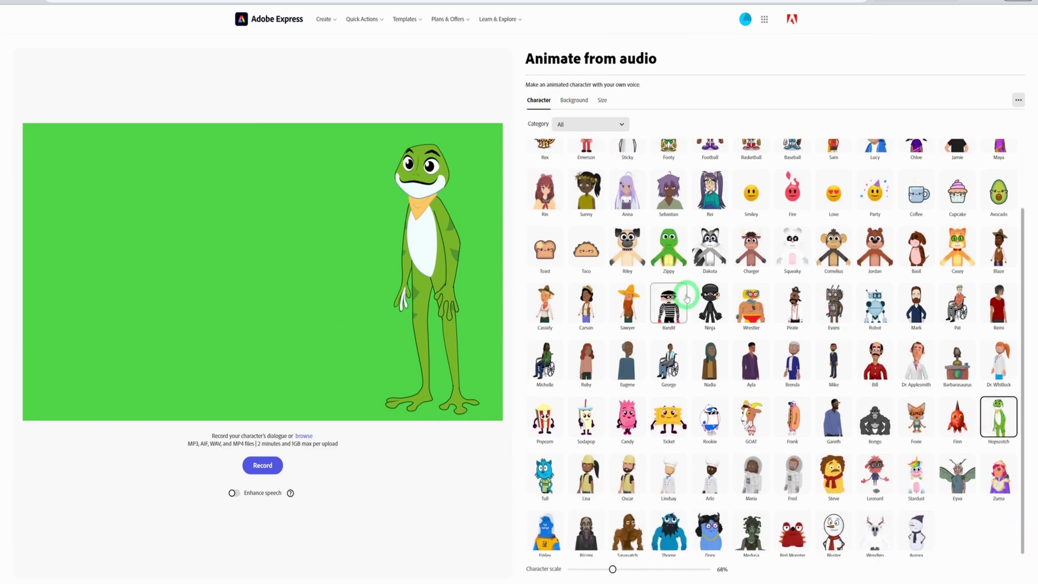
pyautogui.scroll(3, 680, 294)
pyautogui.click(610, 99)
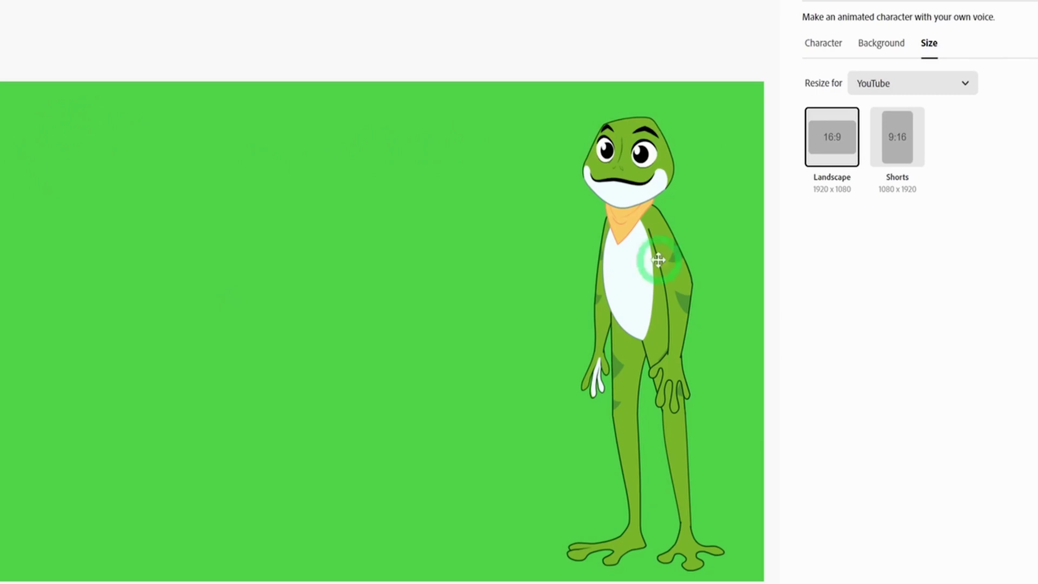
pyautogui.click(964, 83)
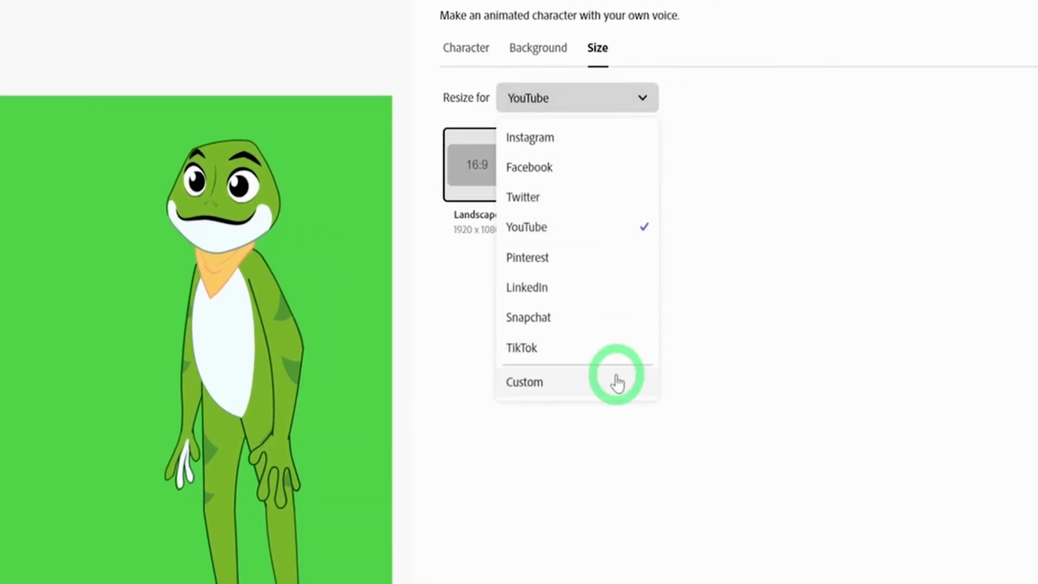
pyautogui.click(121, 366)
pyautogui.click(511, 56)
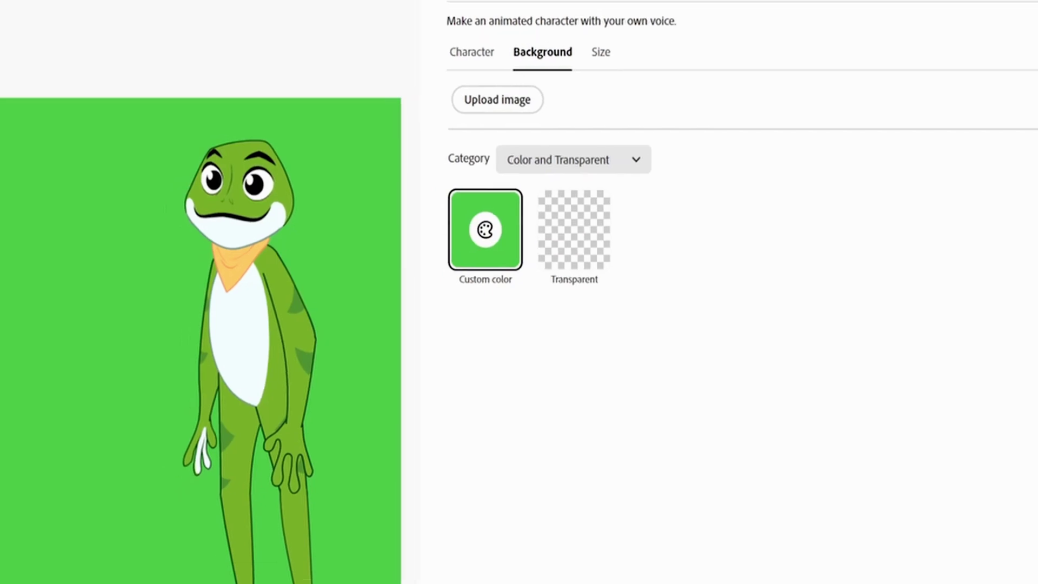
# Step: Move Hopscotch the frog to the right side of the canvas, nudged slightly down
pyautogui.click(216, 404)
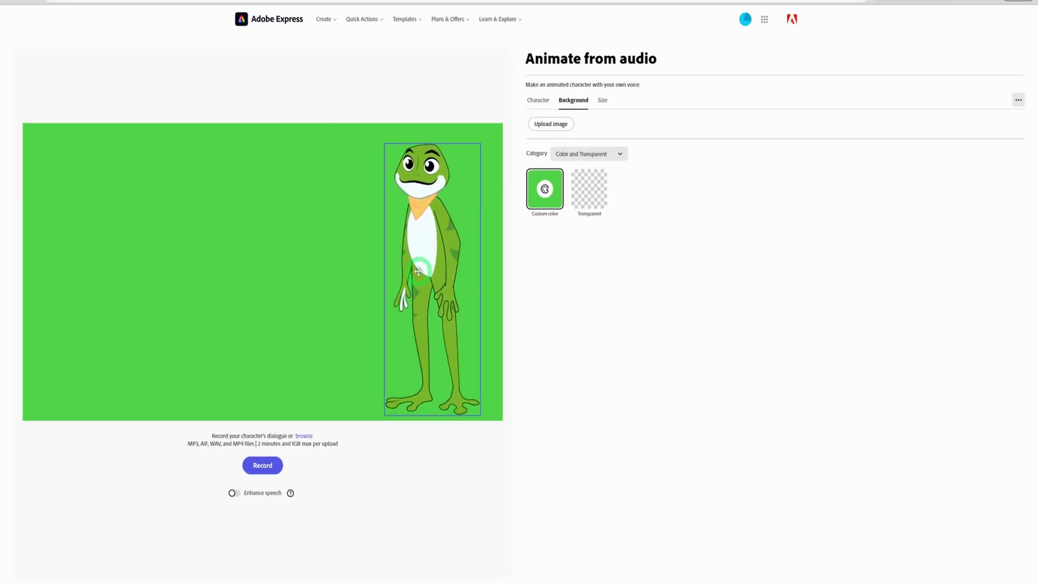
pyautogui.moveTo(418, 270)
pyautogui.mouseDown()
pyautogui.moveTo(401, 270)
pyautogui.moveTo(422, 270)
pyautogui.mouseUp()
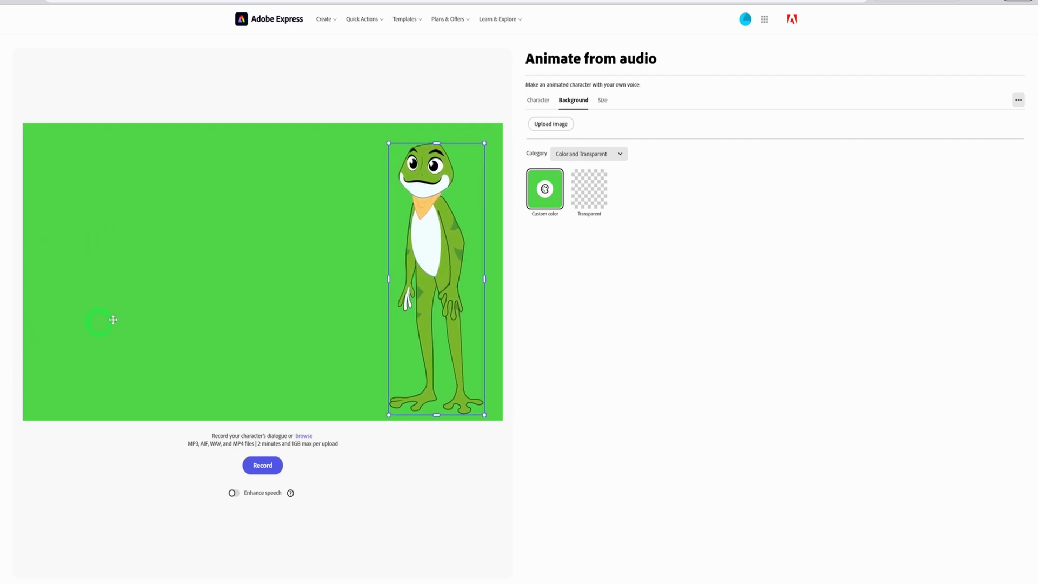
pyautogui.moveTo(427, 324); pyautogui.dragTo(427, 327)
pyautogui.click(370, 136)
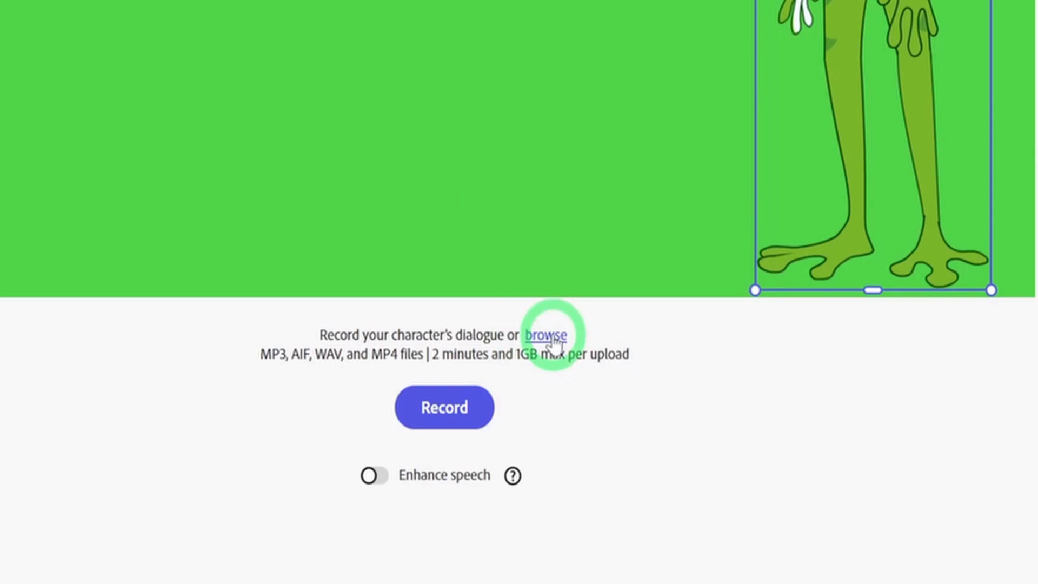
# Step: Upload the Scene 1 Vn MP3 as the frog's voice to generate its 13-second lip-synced animation
pyautogui.click(766, 0)
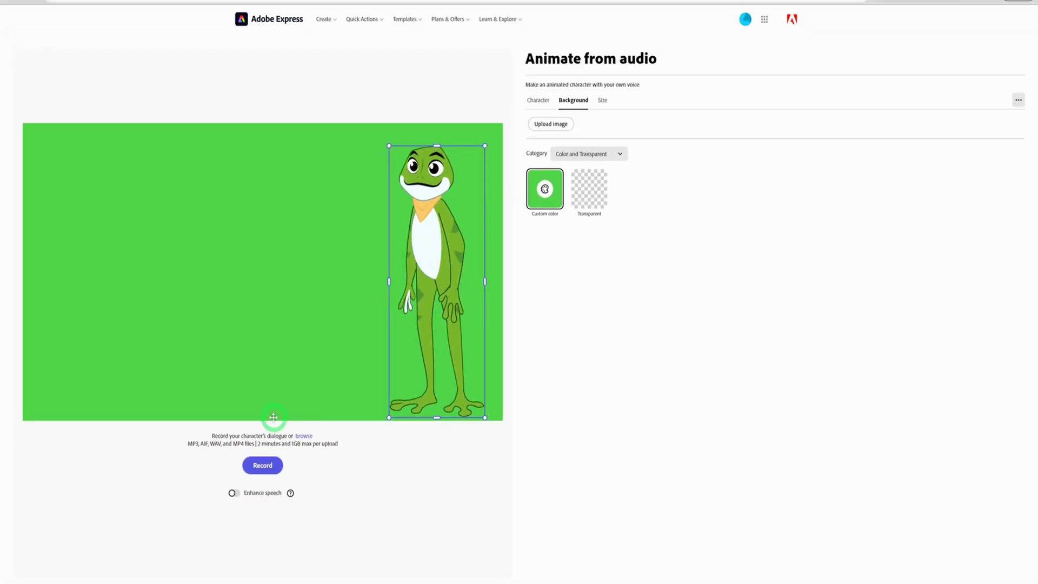
pyautogui.click(301, 435)
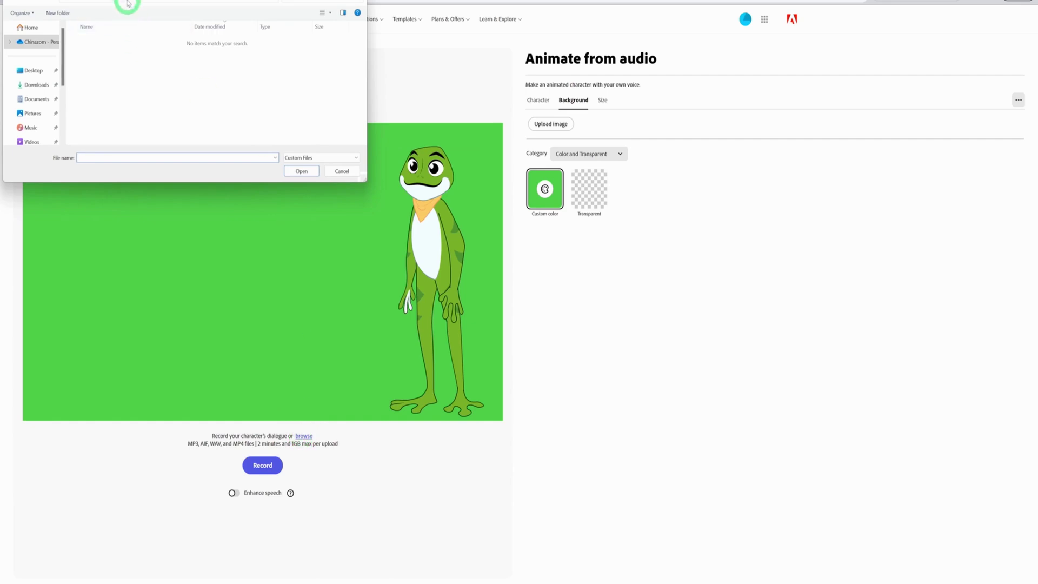
pyautogui.click(97, 108)
pyautogui.click(287, 174)
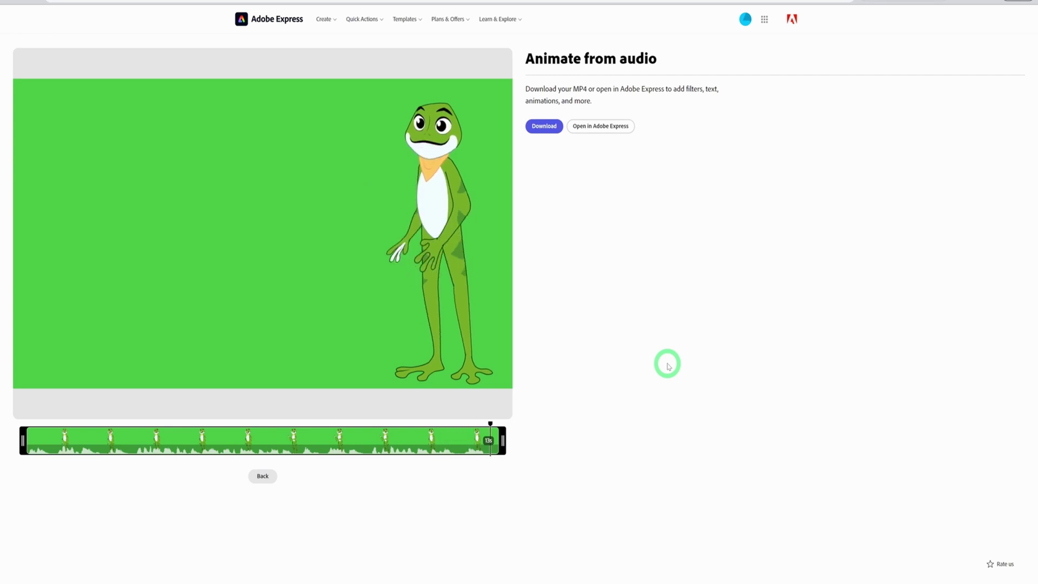
# Step: Download the talking frog animation as an MP4 and close the 'Your download is complete' notice
pyautogui.click(545, 128)
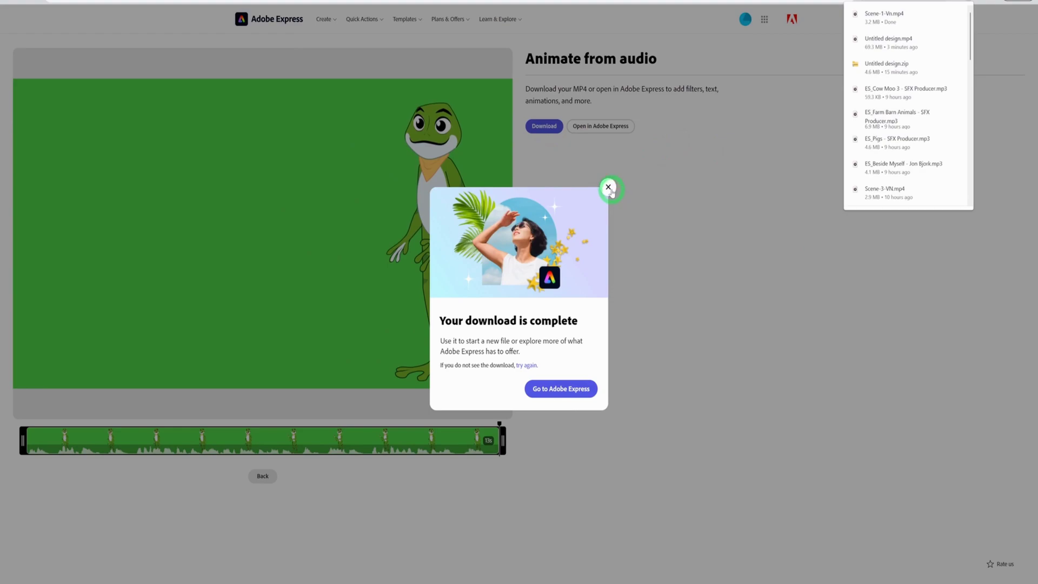
pyautogui.click(609, 187)
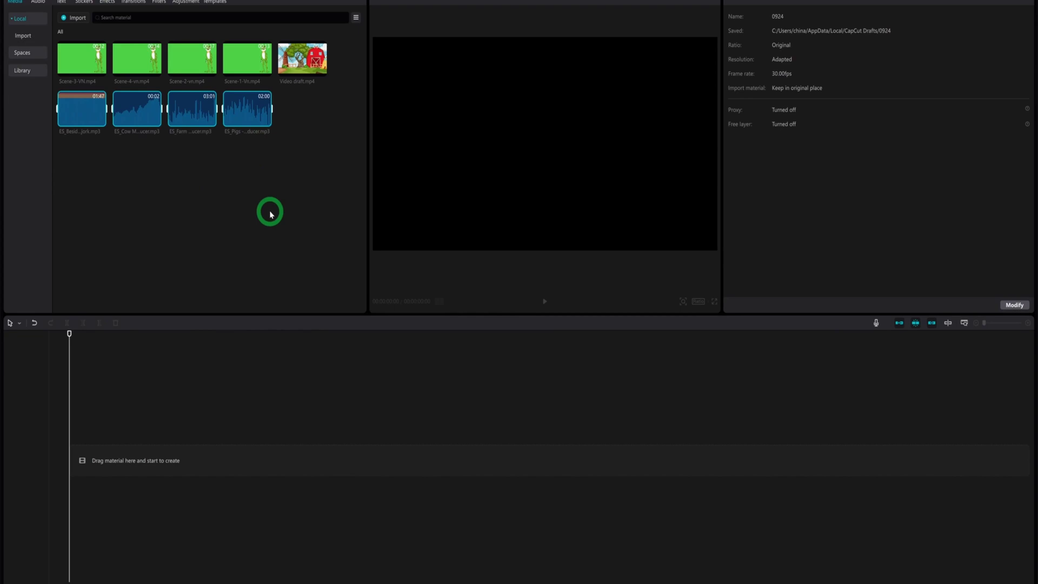
# Step: Put Video draft.mp4 on the main timeline track and Scene-1-Vn.mp4 on the track above its start
pyautogui.click(288, 70)
pyautogui.moveTo(290, 71); pyautogui.dragTo(57, 461)
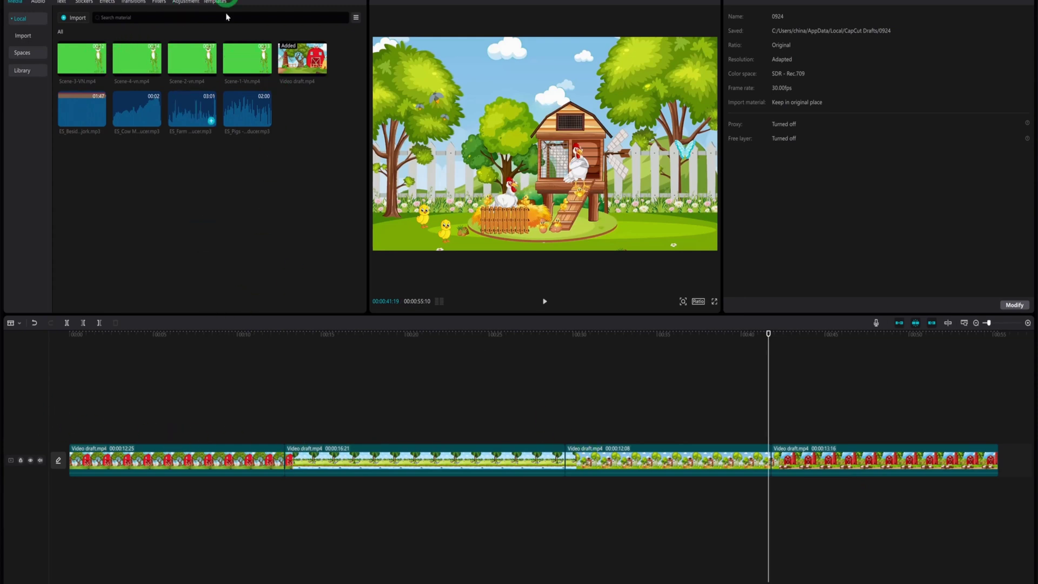
pyautogui.moveTo(246, 83); pyautogui.dragTo(69, 431)
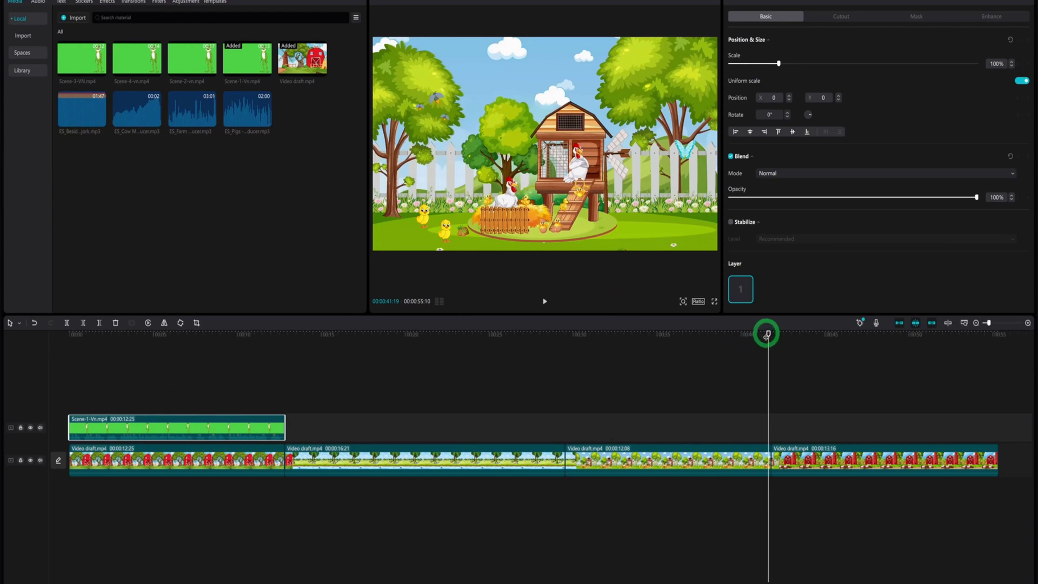
# Step: Chroma-key out the frog's sampled green background with raised strength, then shrink it and move it lower right
pyautogui.moveTo(767, 333); pyautogui.dragTo(86, 372)
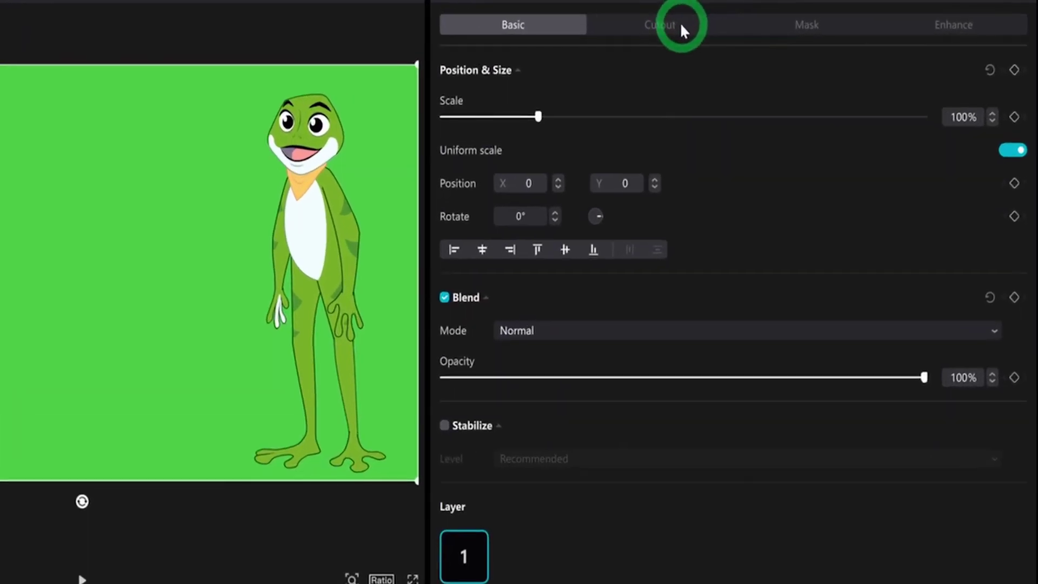
pyautogui.click(651, 30)
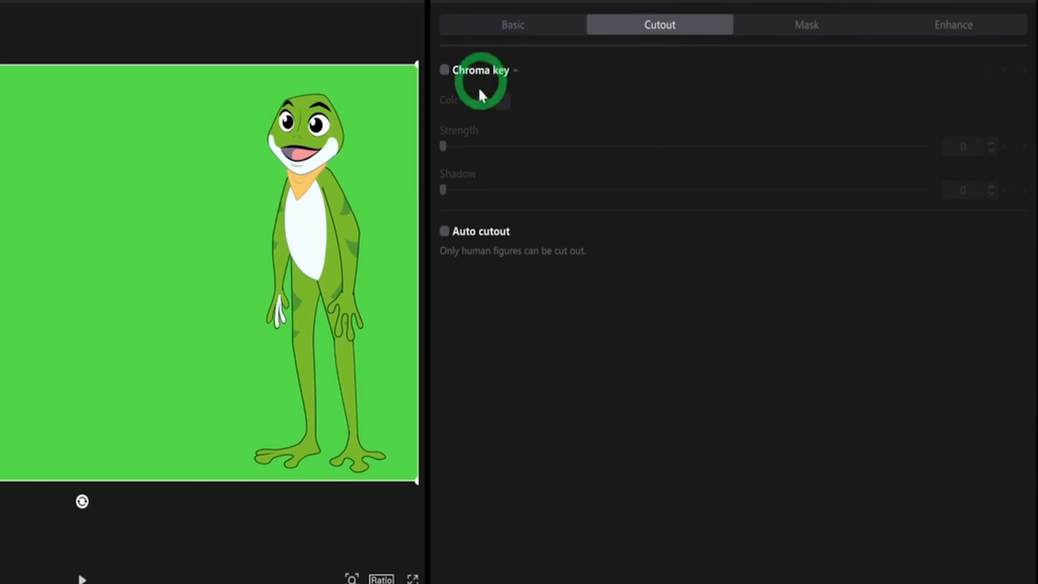
pyautogui.click(459, 81)
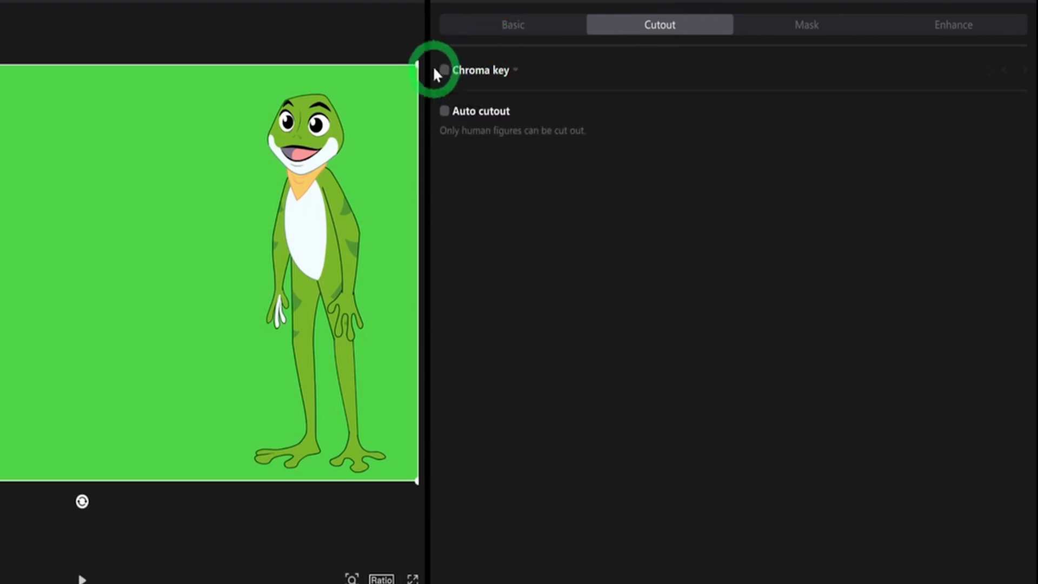
pyautogui.click(443, 70)
pyautogui.click(498, 101)
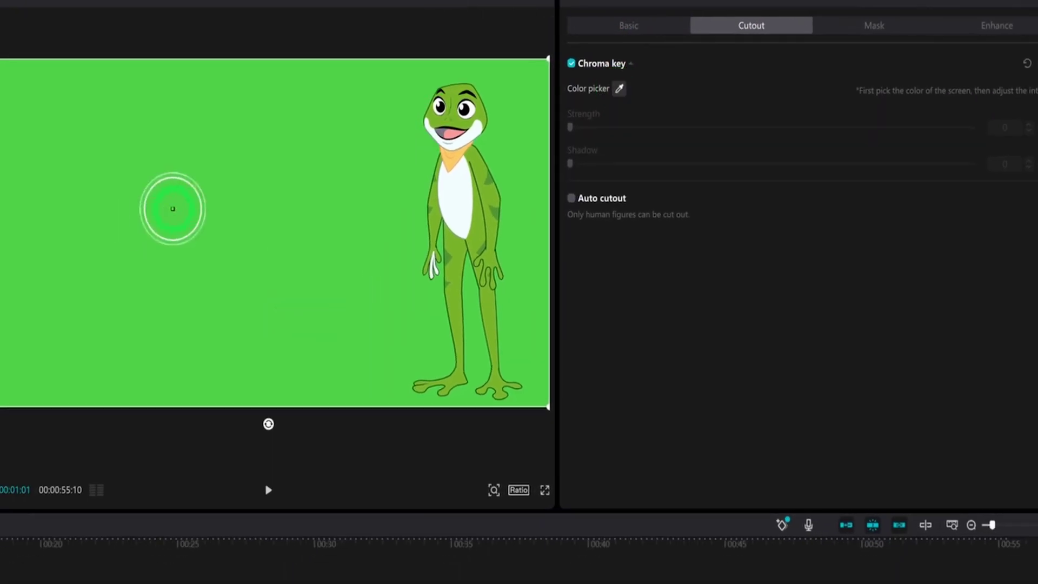
pyautogui.click(174, 214)
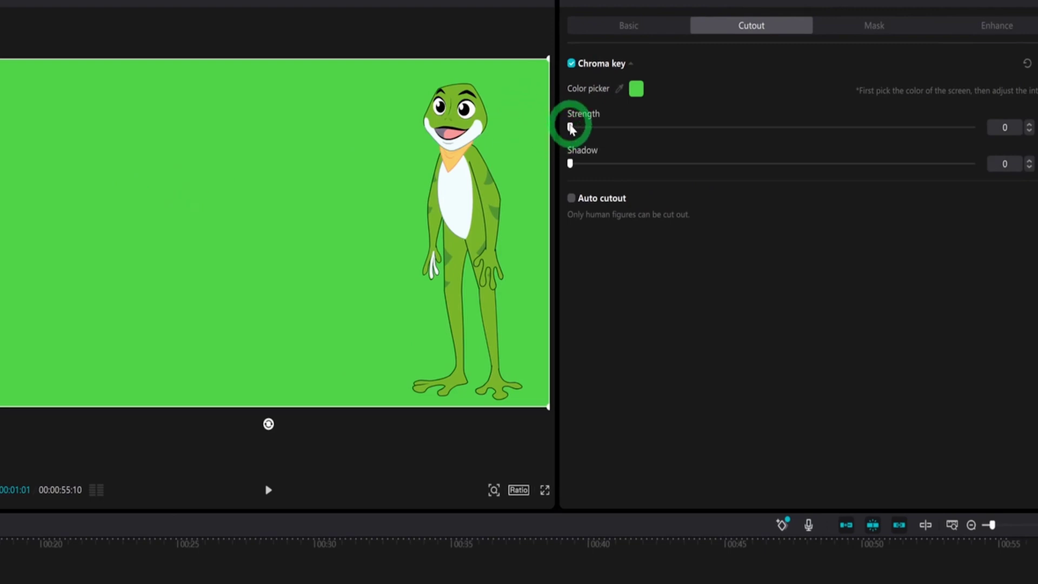
pyautogui.moveTo(572, 128); pyautogui.dragTo(596, 129)
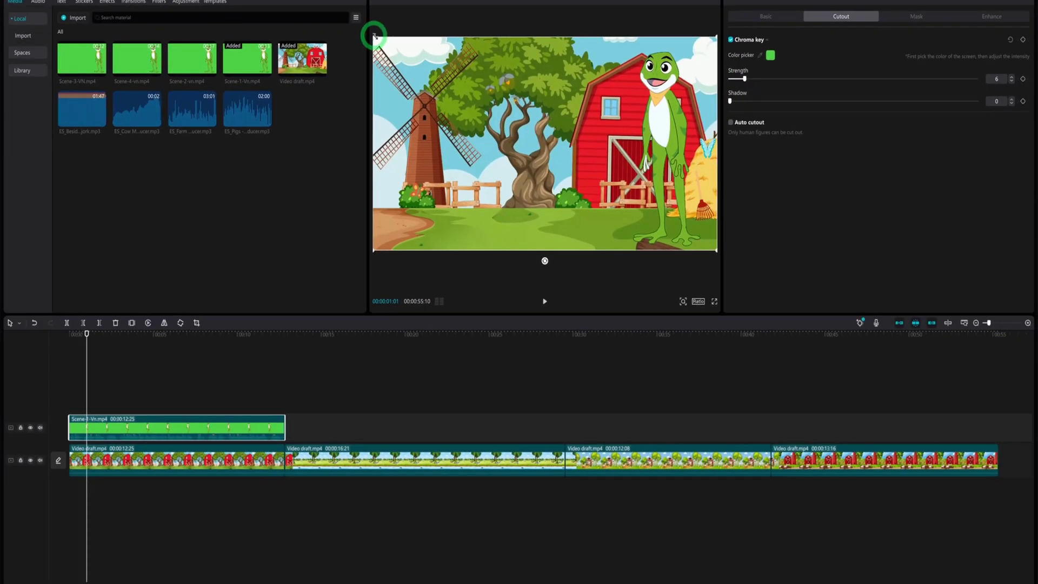
pyautogui.moveTo(373, 35); pyautogui.dragTo(398, 52)
pyautogui.moveTo(654, 154); pyautogui.dragTo(664, 197)
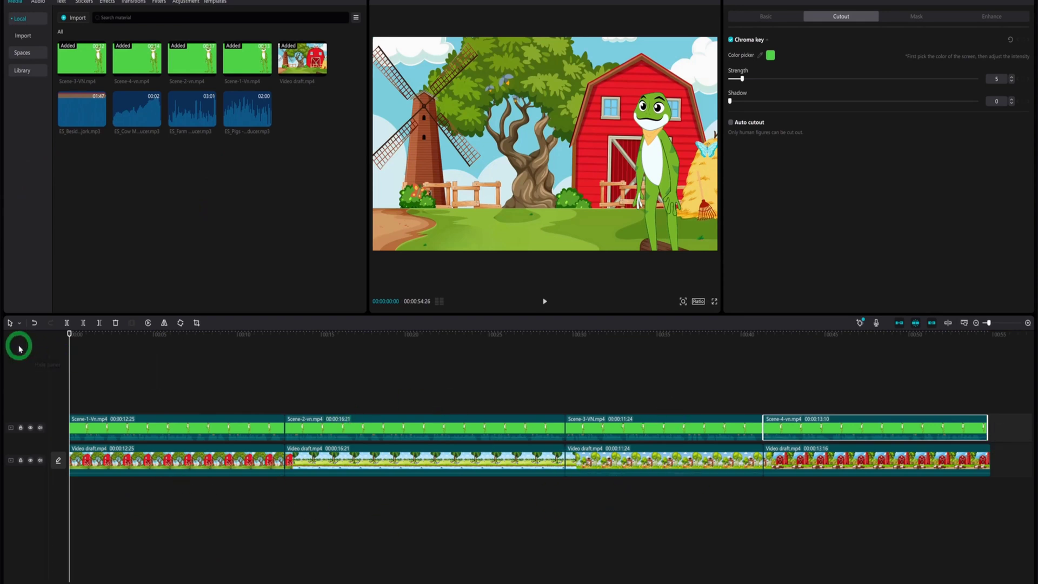
# Step: Add the pig sound effect, delete the music past the video's end, and scrub the opening to check
pyautogui.moveTo(247, 111); pyautogui.dragTo(81, 497)
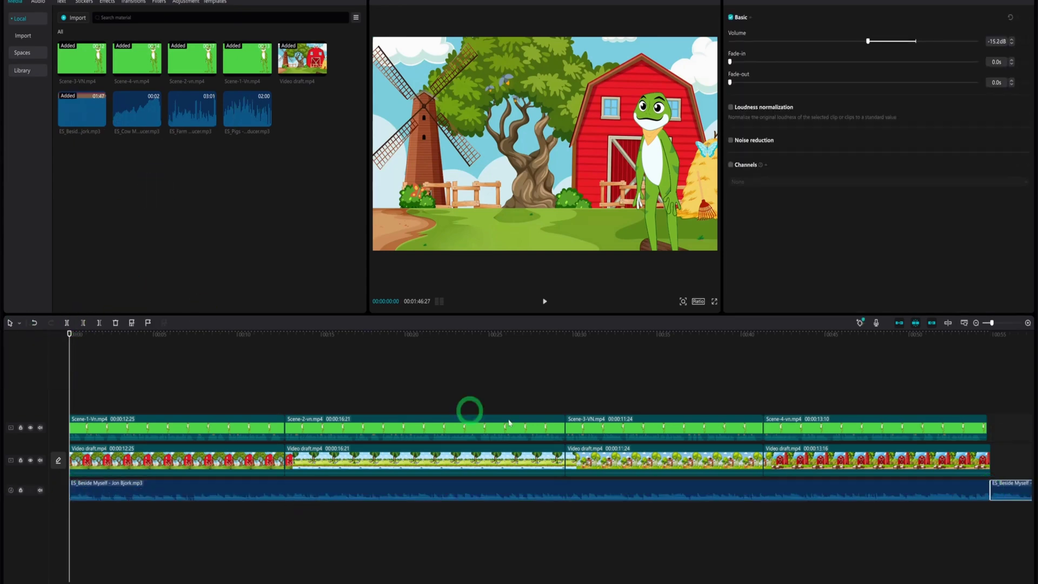
pyautogui.press('Delete')
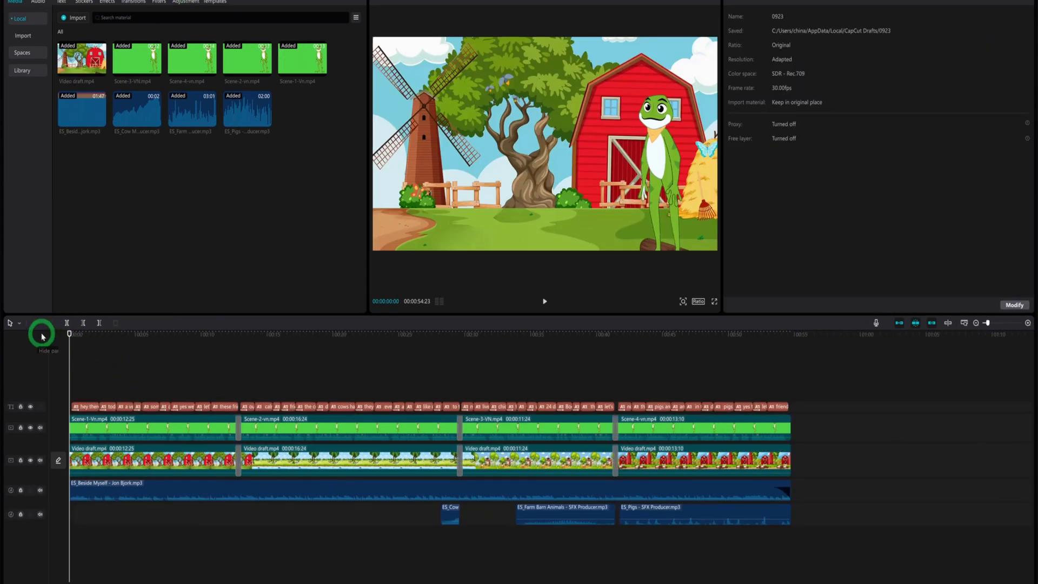
pyautogui.moveTo(68, 338); pyautogui.dragTo(679, 362)
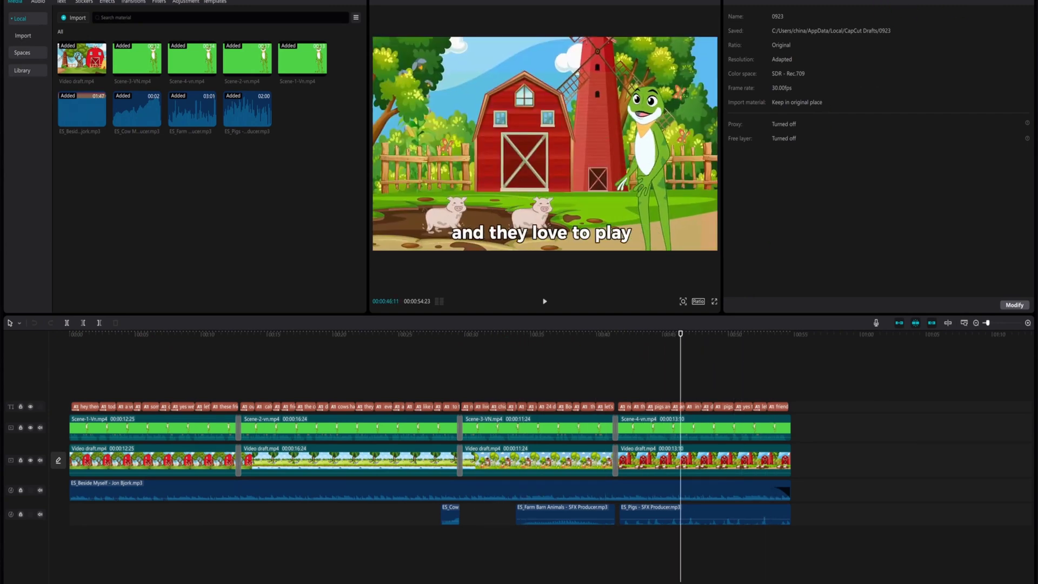
# Step: Export the project as a 4K MP4 using Ctrl+E
pyautogui.hotkey('ctrl', 'e')
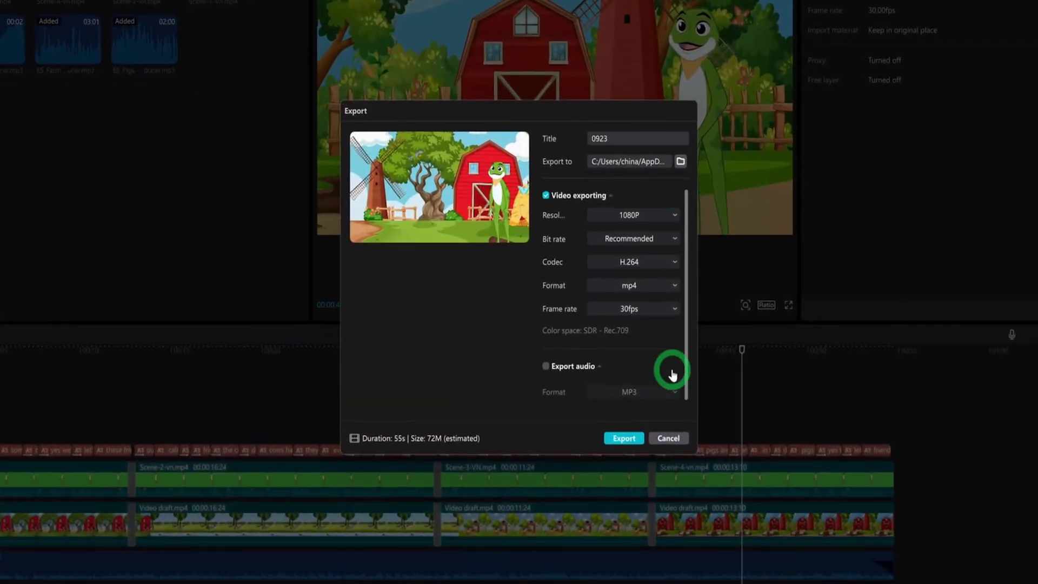
pyautogui.click(662, 215)
pyautogui.click(616, 231)
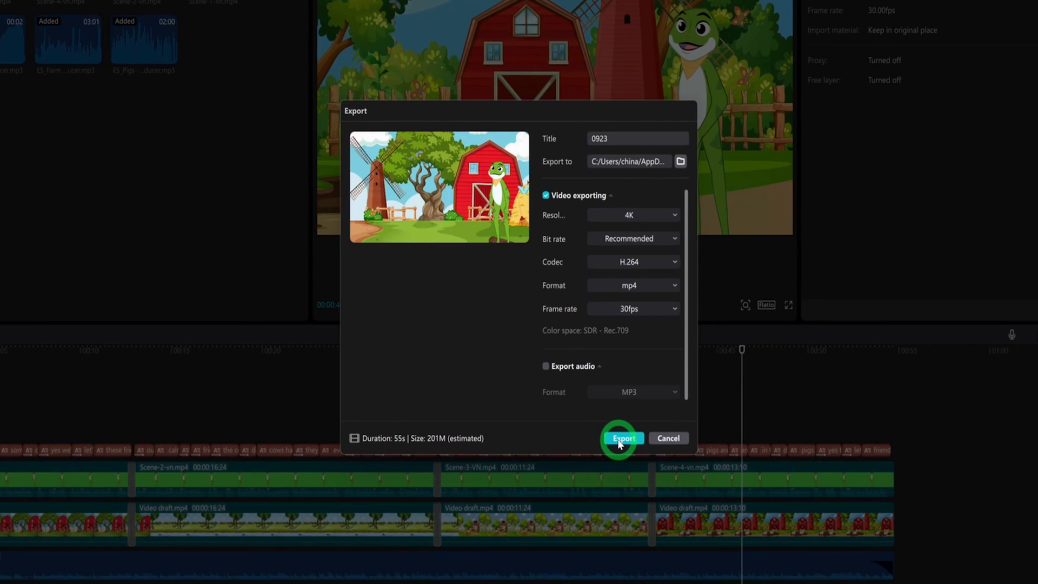
pyautogui.click(622, 438)
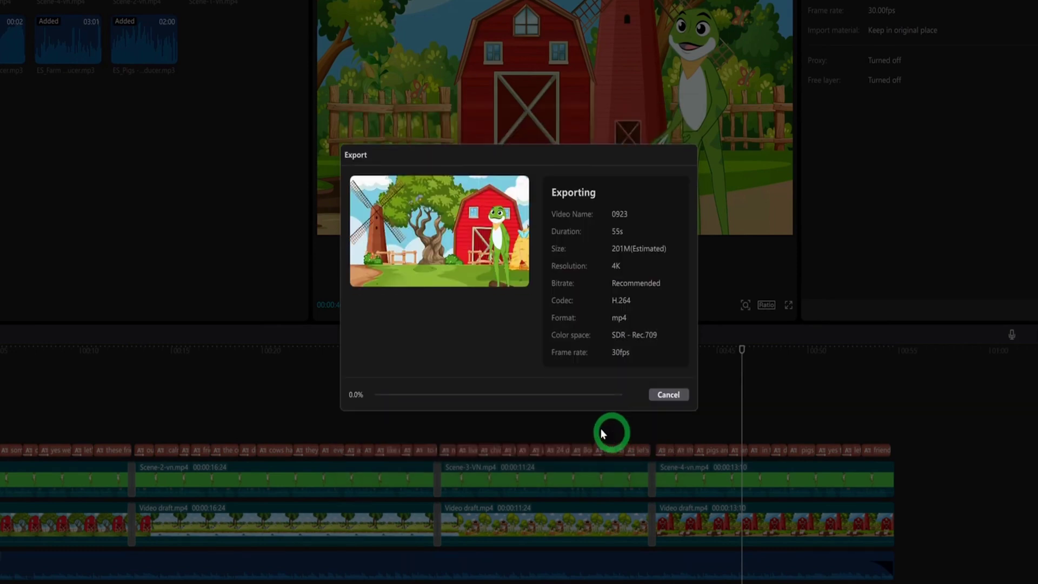